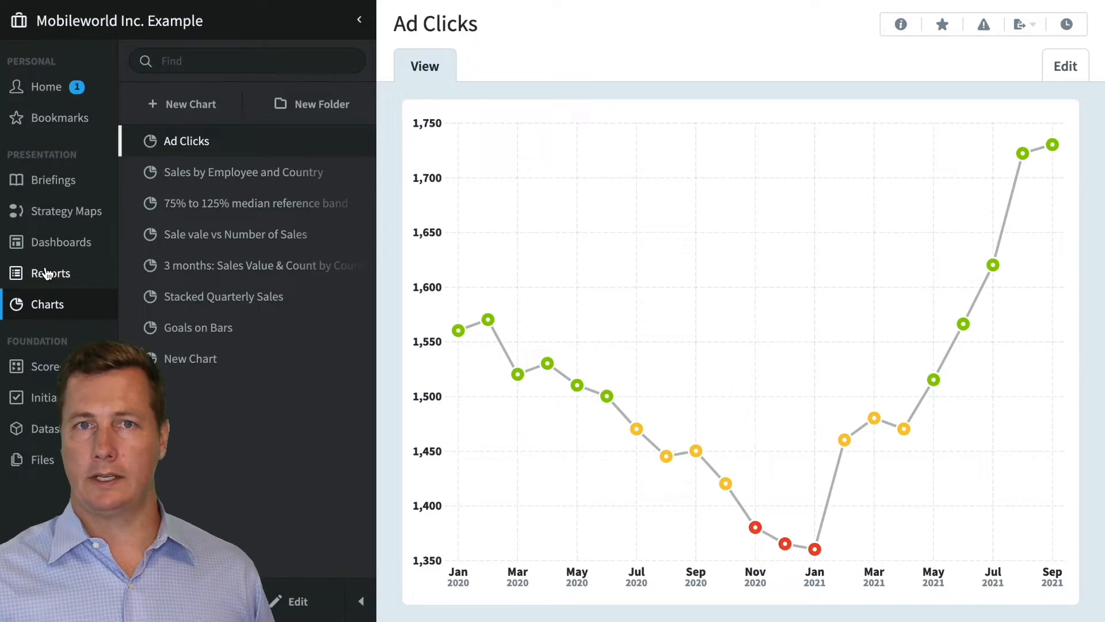
Open the organization tree and select Mobileworld Inc. Example as the active organization
click(175, 26)
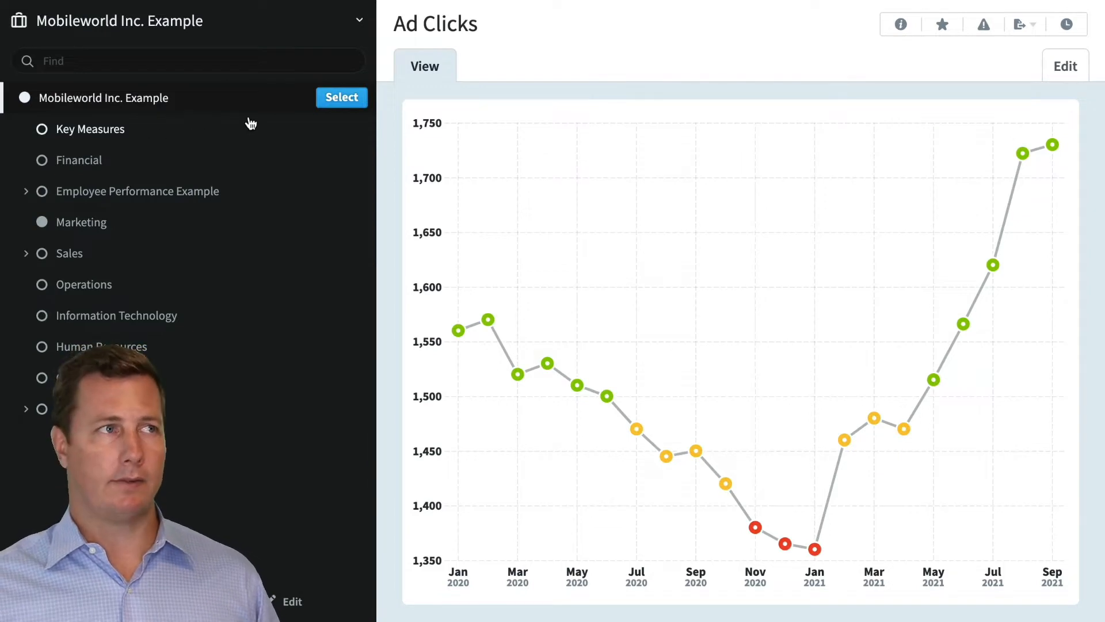
click(357, 97)
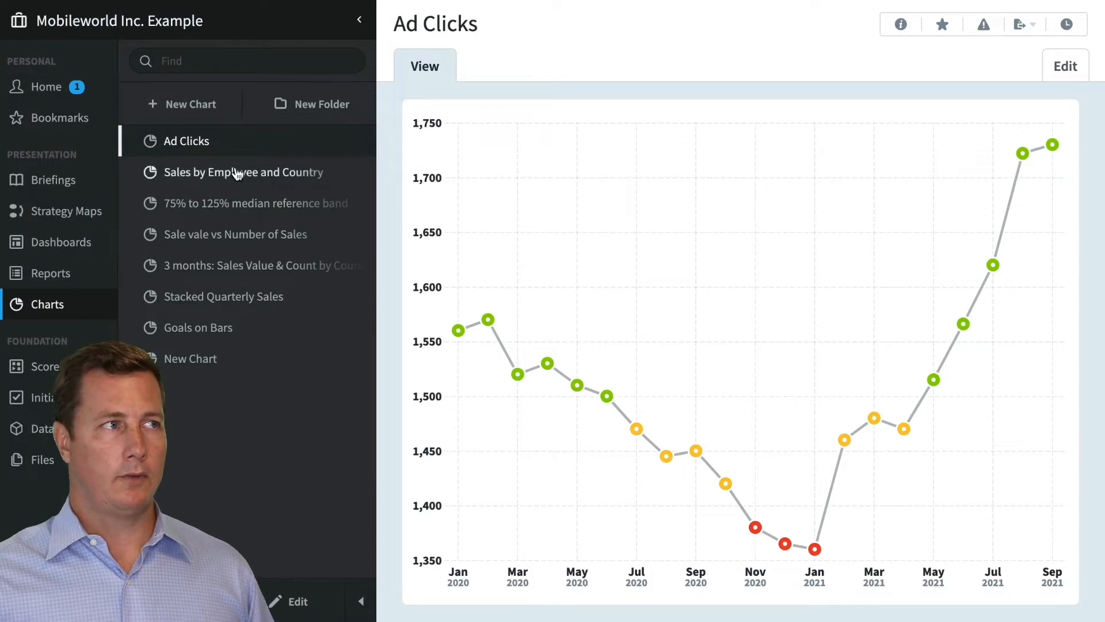
Start a new chart and look through the available starting layouts, from basic charts to diagrams
click(174, 109)
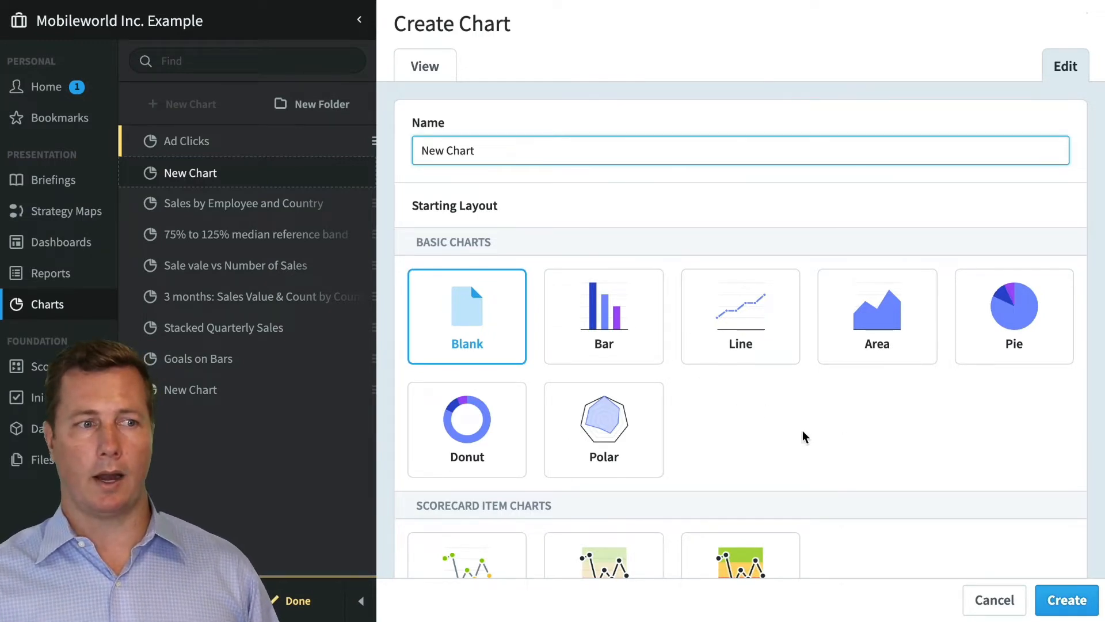
scroll(803, 431, down, 3)
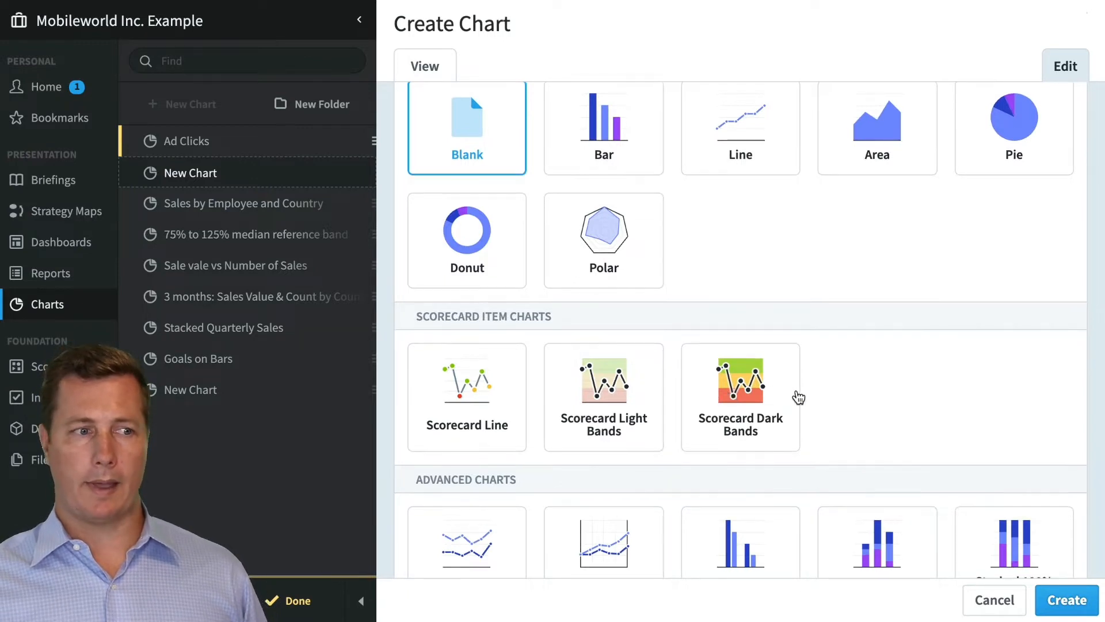
scroll(794, 395, down, 4)
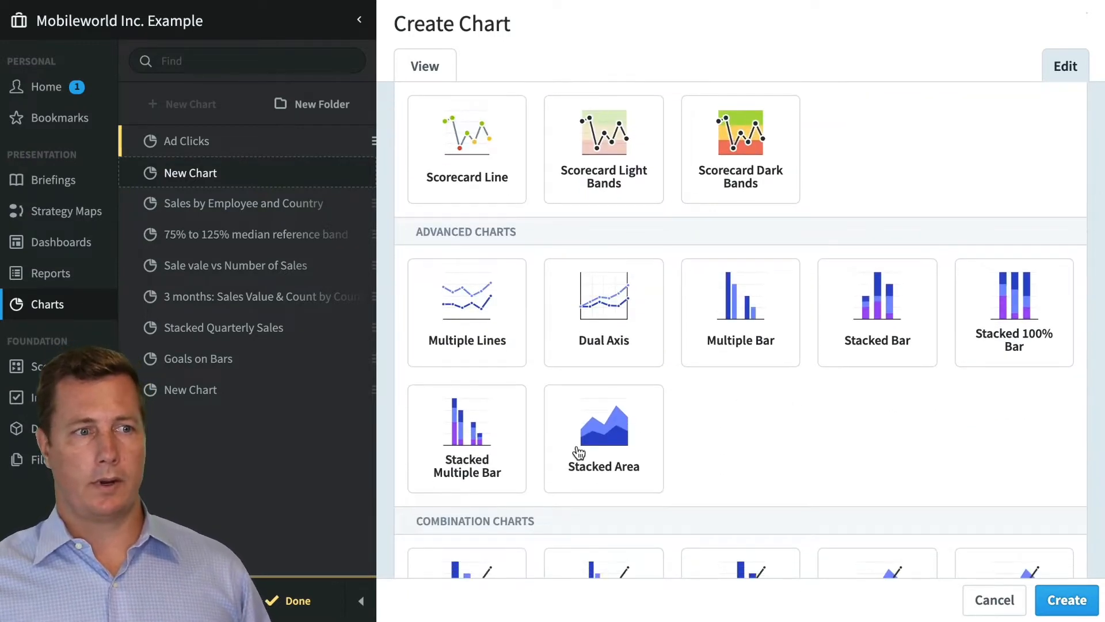
scroll(548, 442, down, 4)
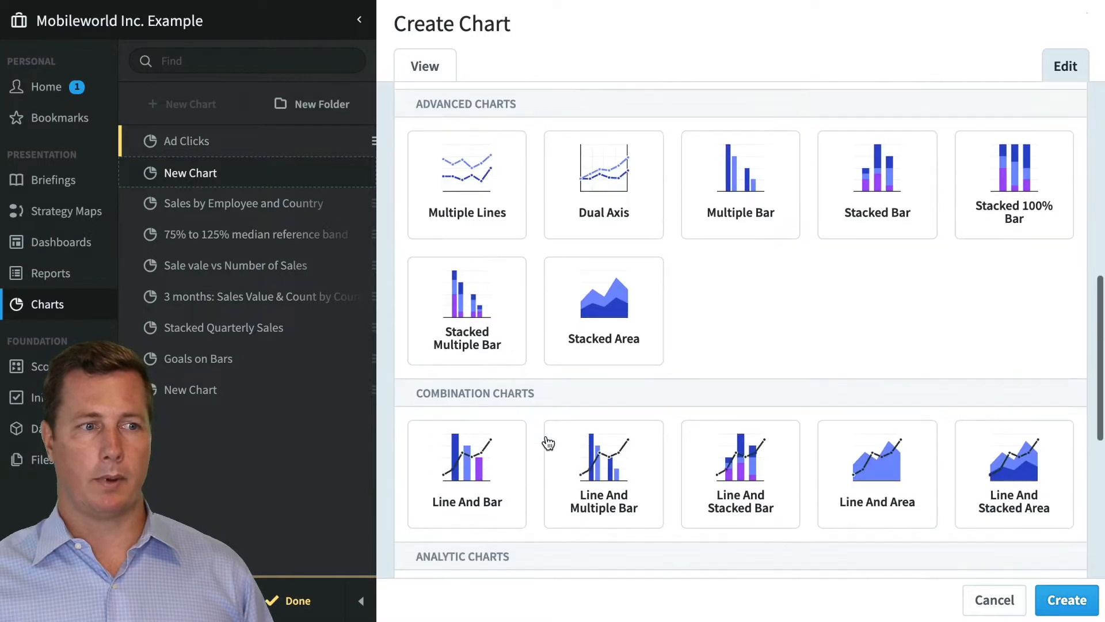
scroll(716, 437, down, 2)
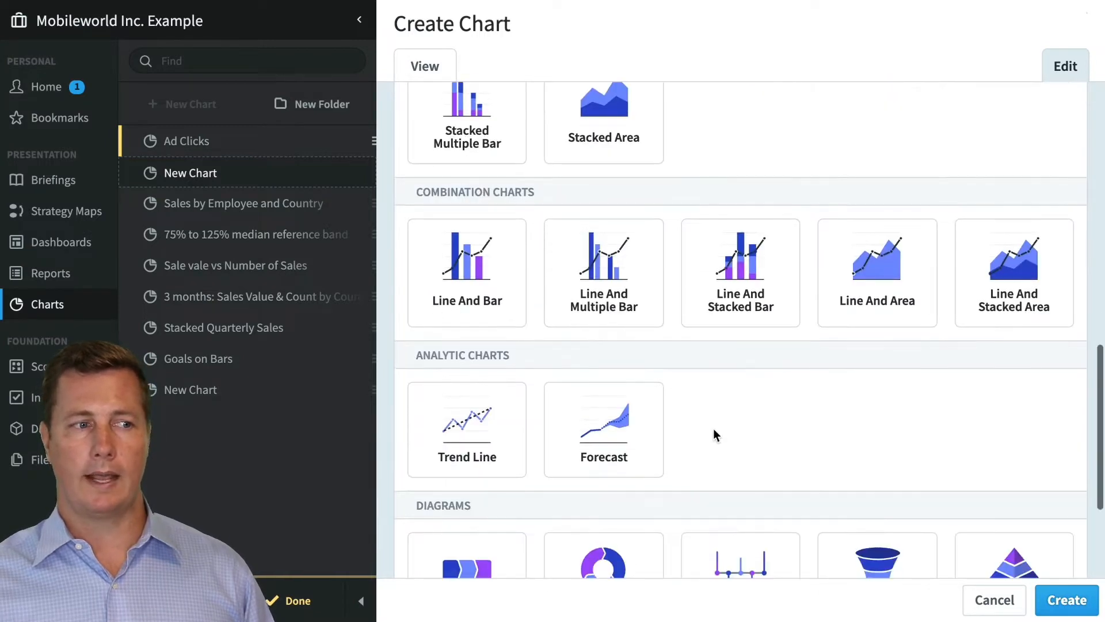
scroll(654, 426, down, 2)
scroll(651, 428, down, 2)
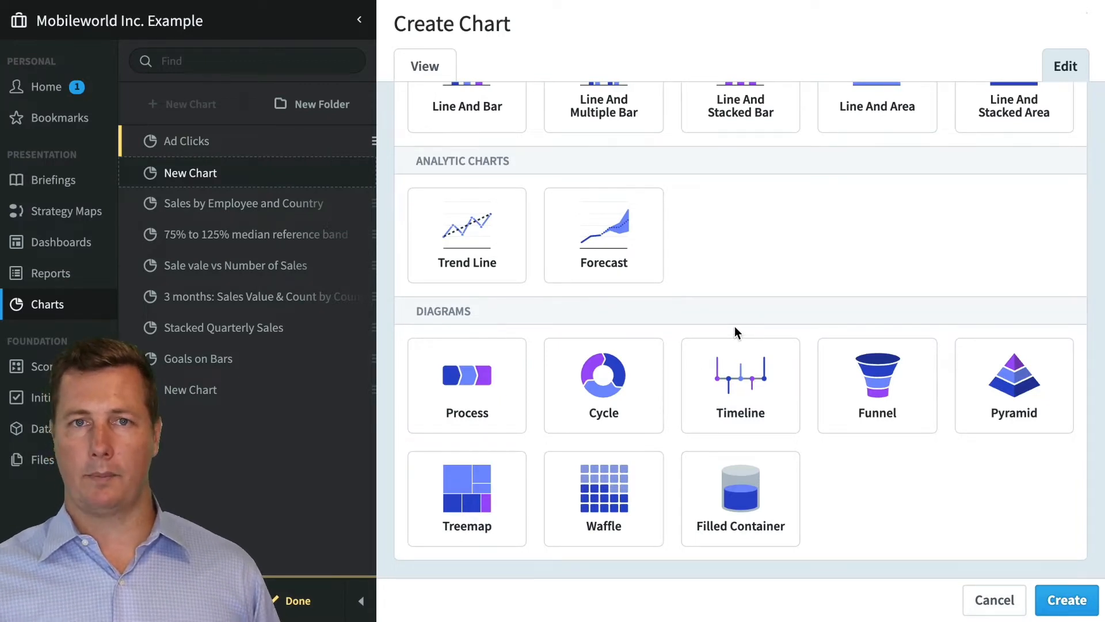
scroll(736, 325, up, 15)
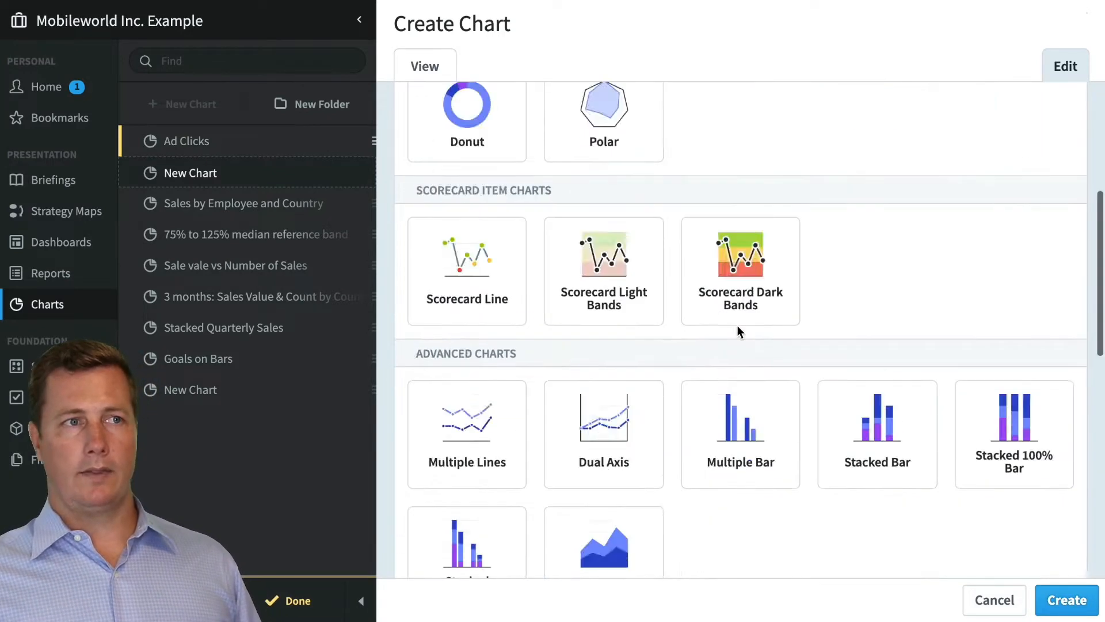
scroll(734, 325, down, 2)
scroll(733, 326, down, 7)
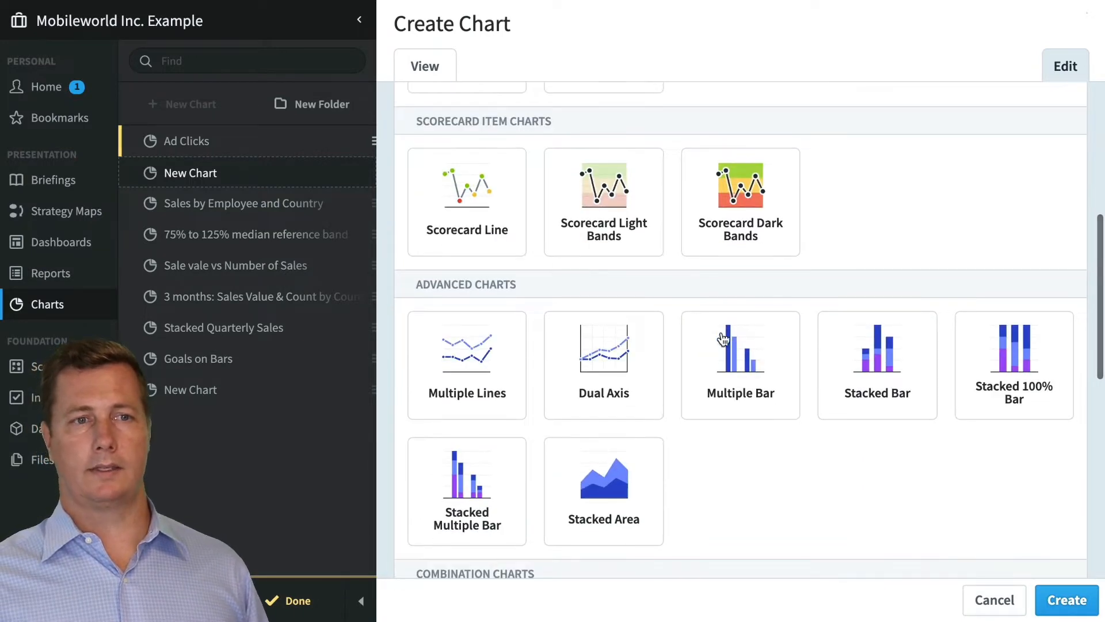
Create the chart with the Stacked Bar starting layout and view its sample data preview
click(869, 353)
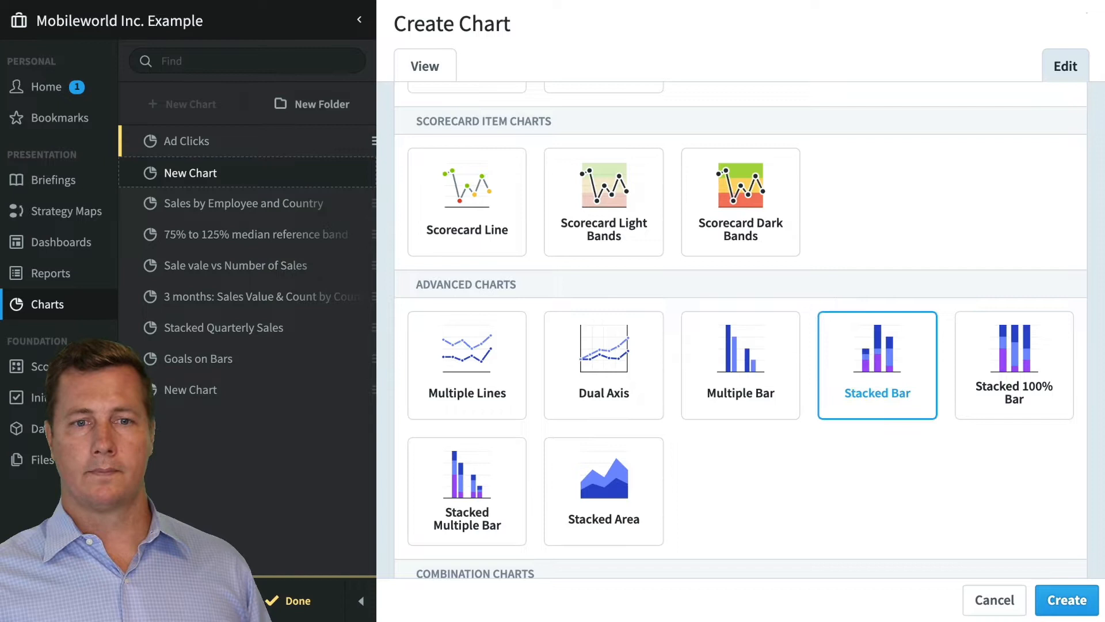
click(1066, 600)
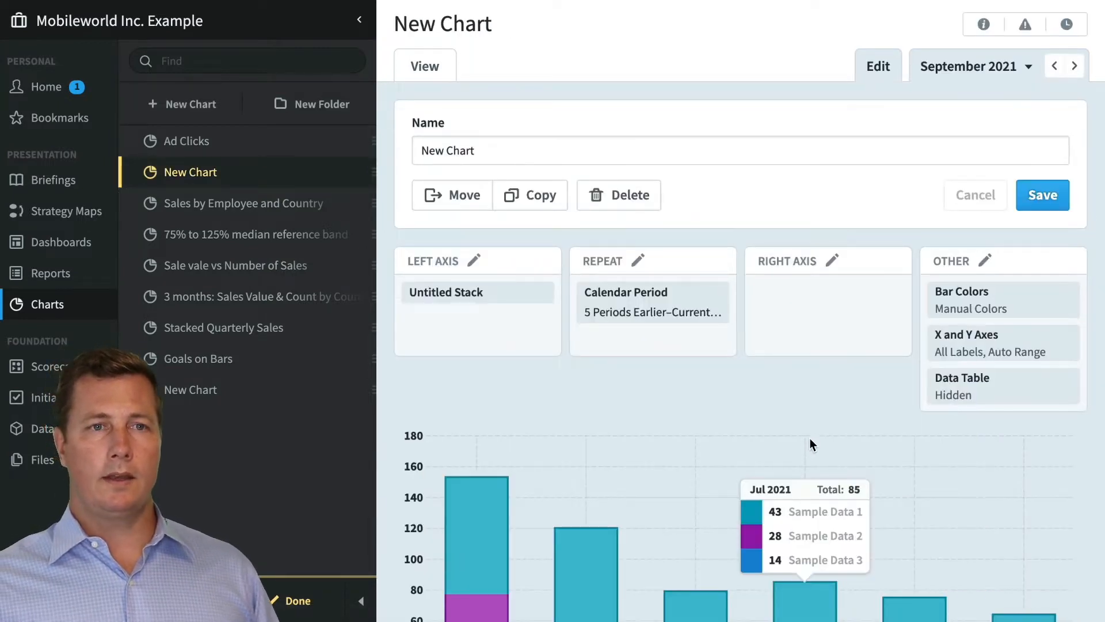
scroll(815, 423, down, 3)
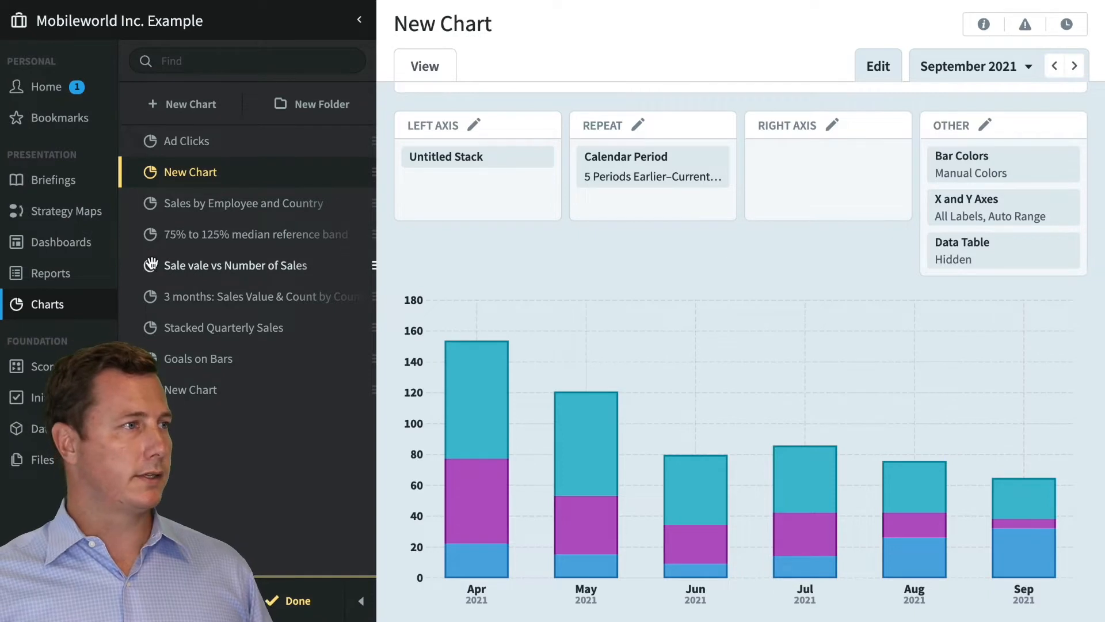
Create a blank dashboard named fdfh
click(73, 243)
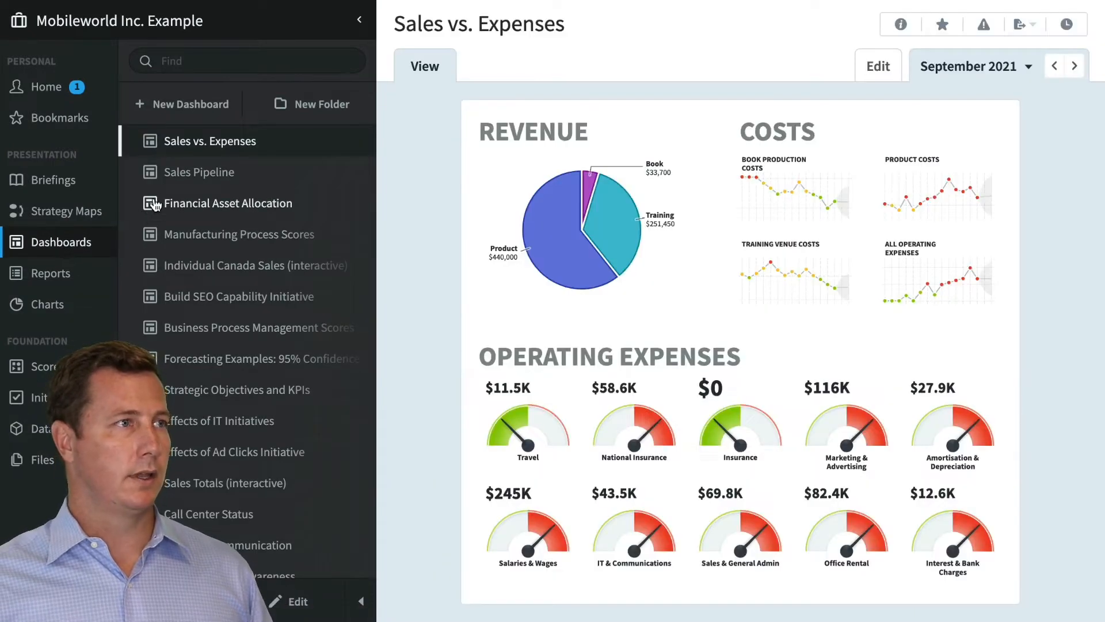
click(181, 106)
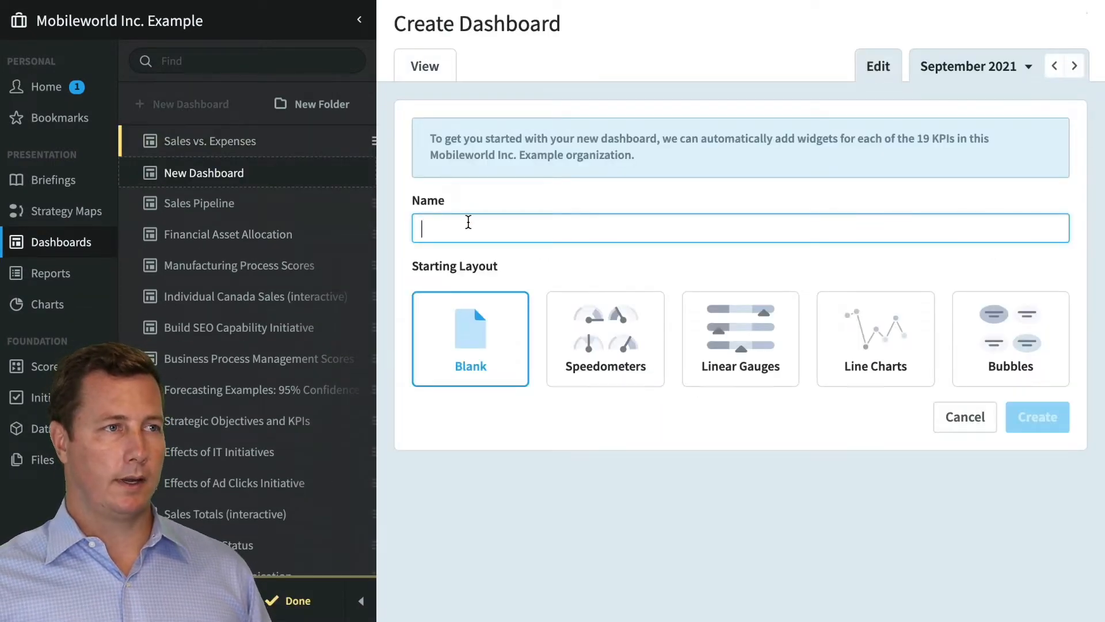
text(fdfh)
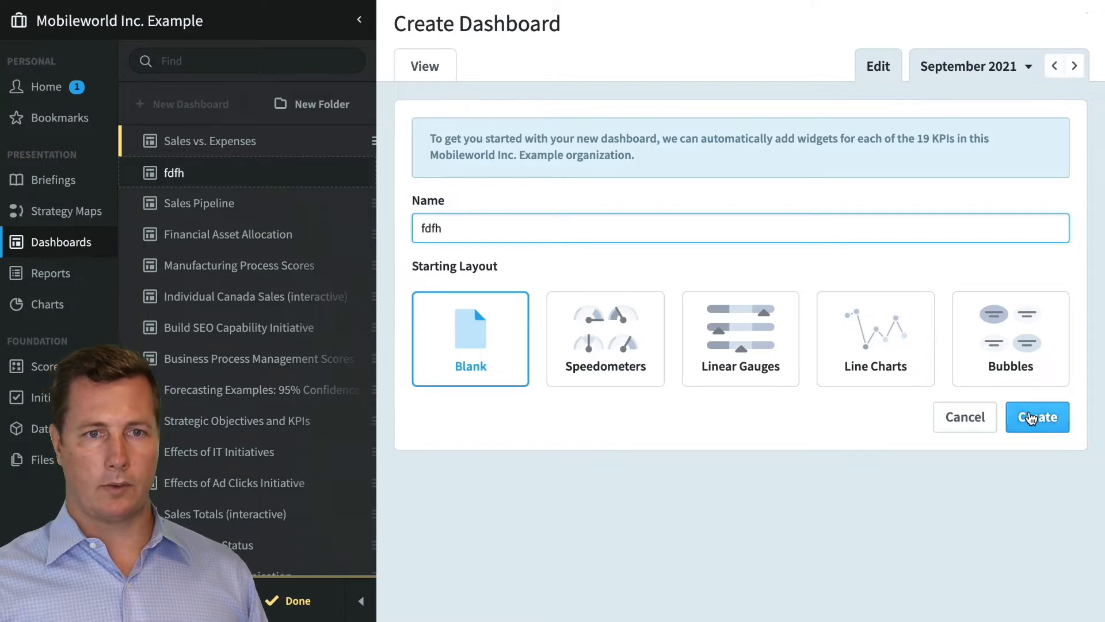
click(1031, 418)
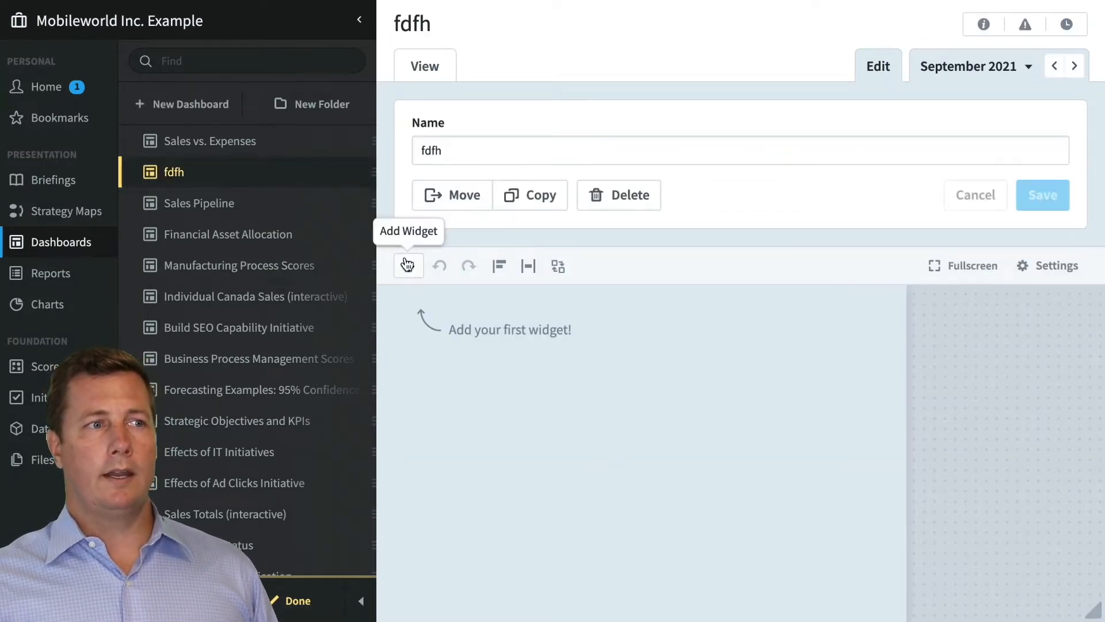
Add a new Line And Multiple Bar chart widget with its default sample data to the dashboard
click(407, 264)
scroll(518, 316, down, 4)
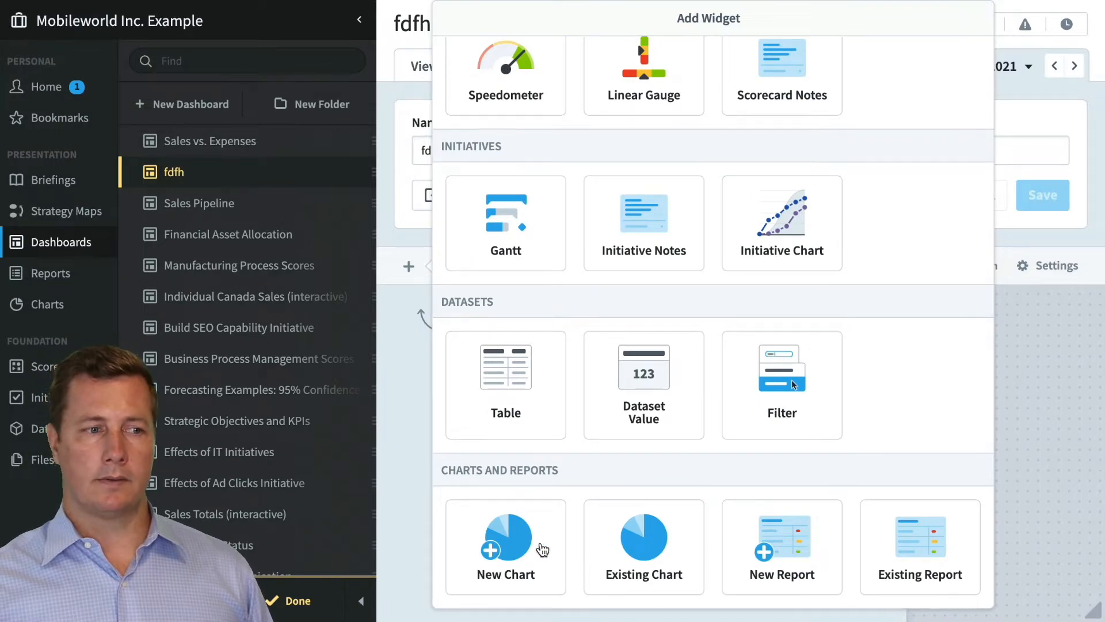
click(488, 548)
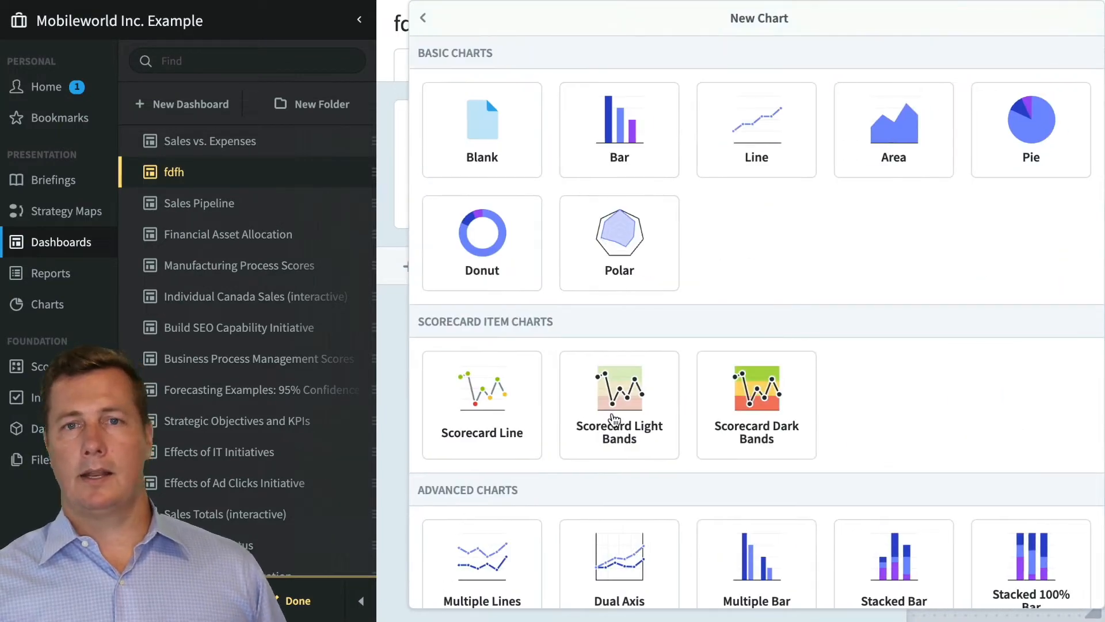
scroll(611, 419, down, 4)
scroll(610, 420, down, 3)
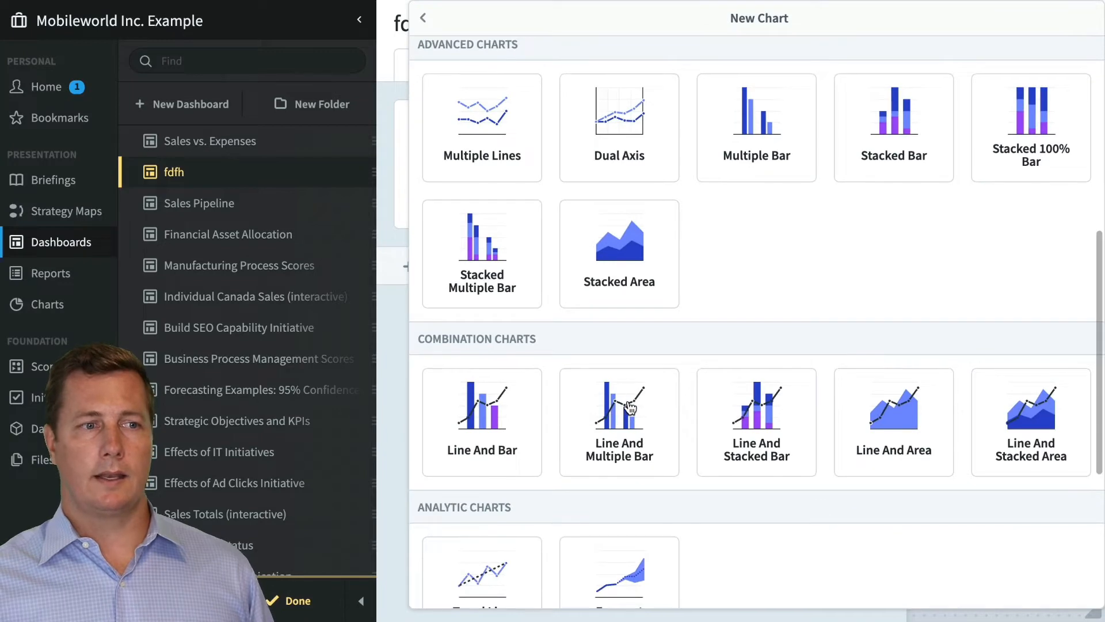
click(630, 408)
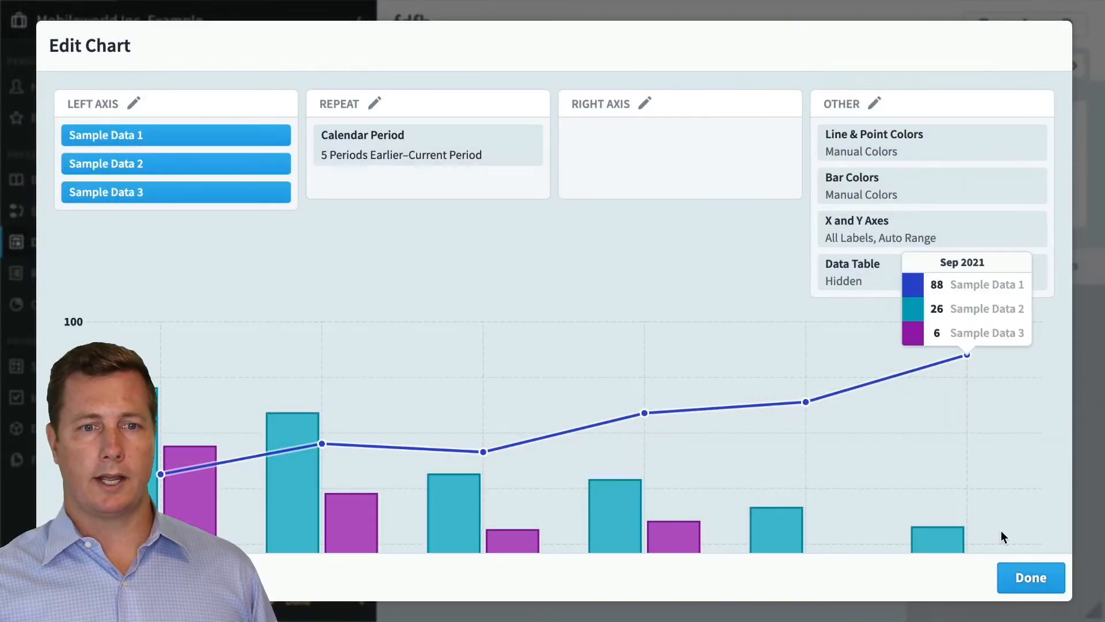
click(1014, 575)
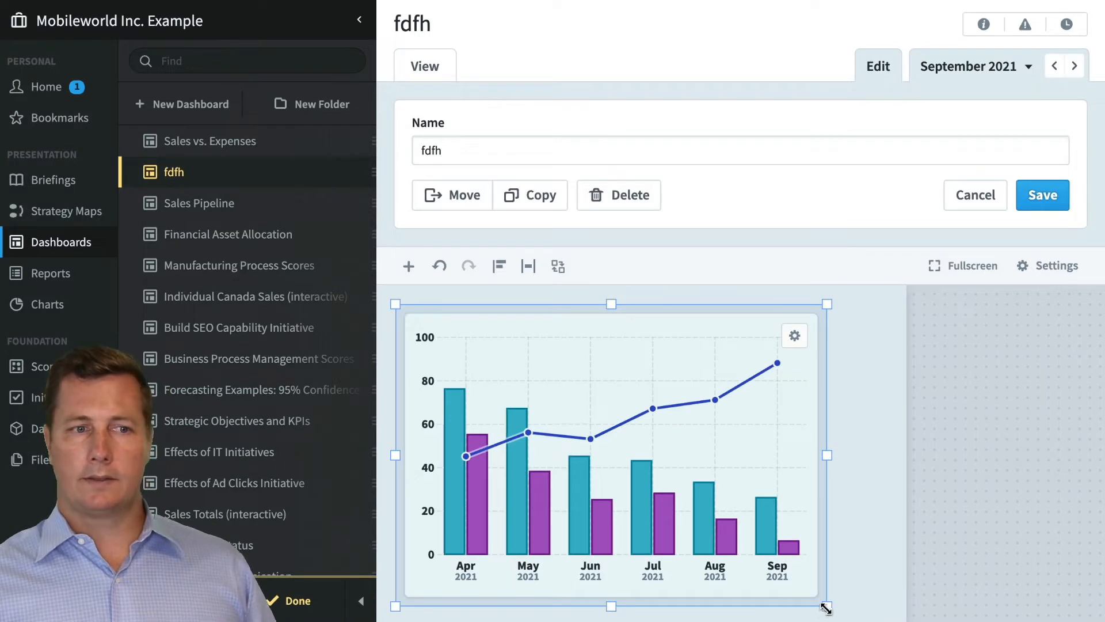
Resize the chart widget to be wider and shorter on the dashboard canvas, and deselect it
drag(826, 607, 882, 530)
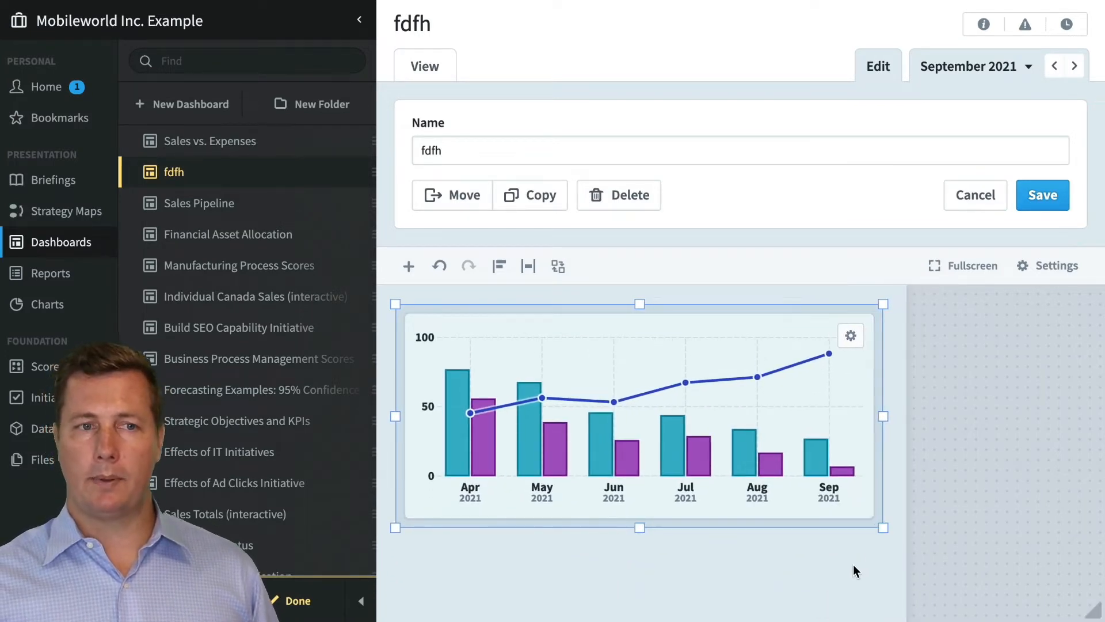
click(748, 599)
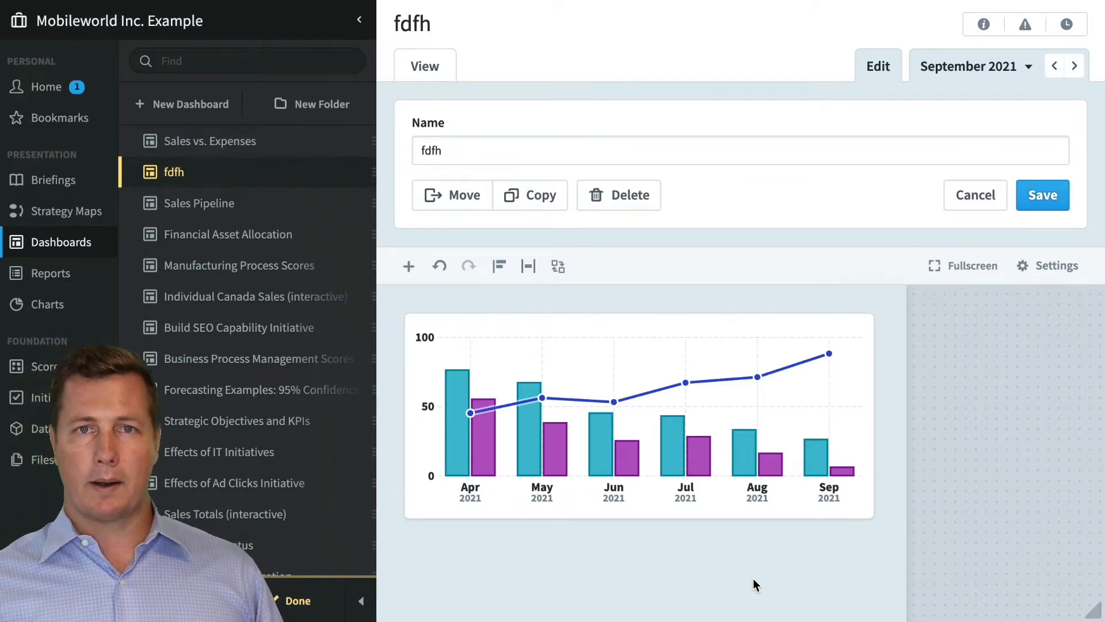
Open the dashboard's chart widget for chart editing
click(798, 444)
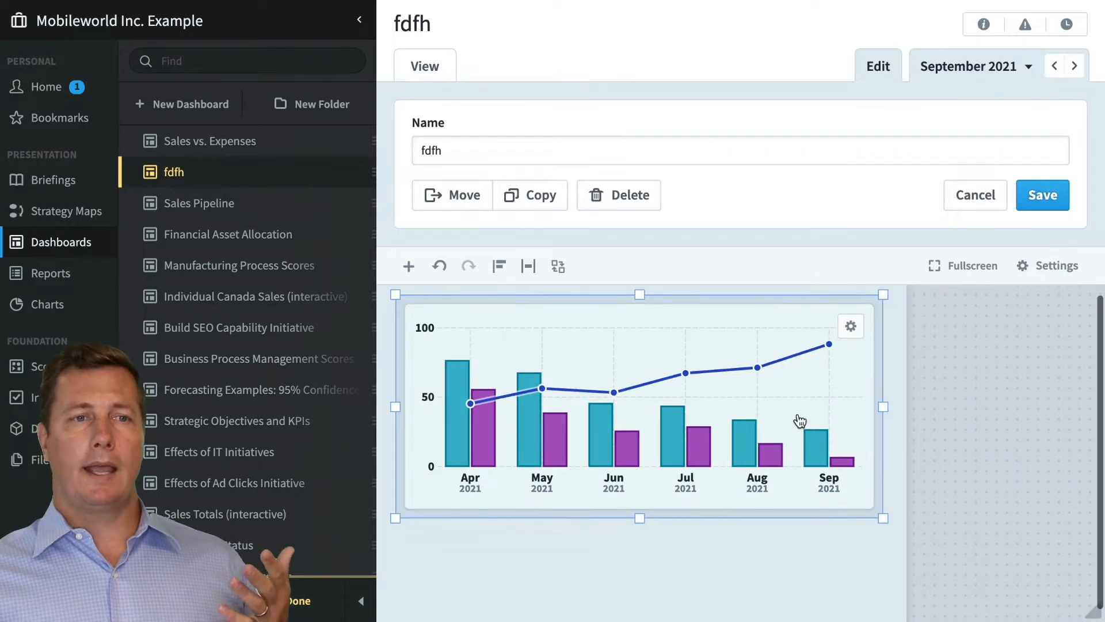
click(851, 328)
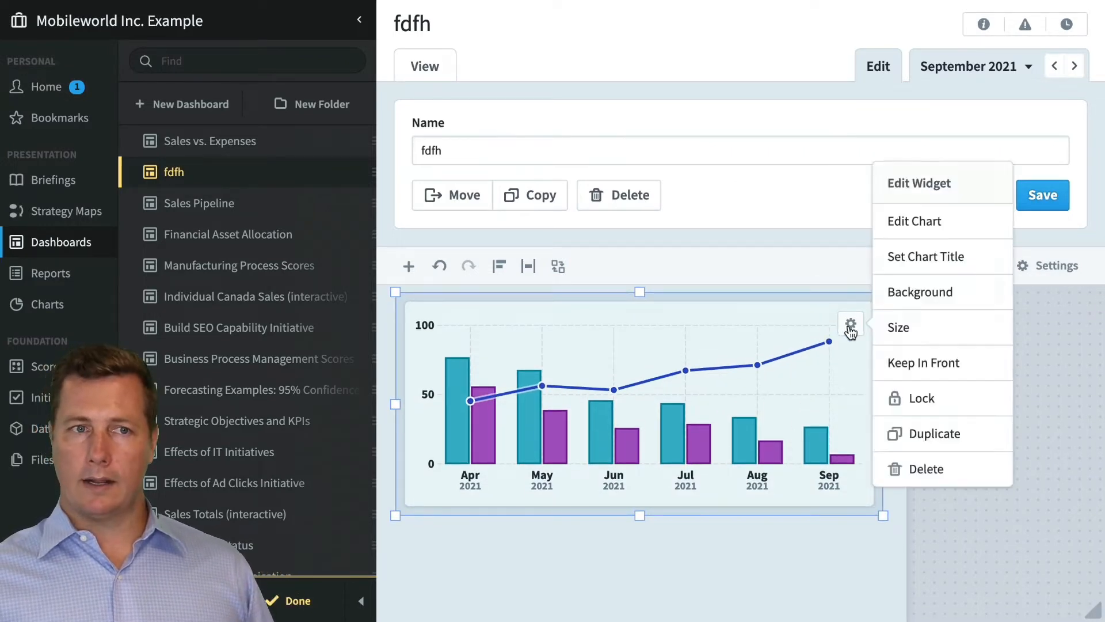
click(851, 328)
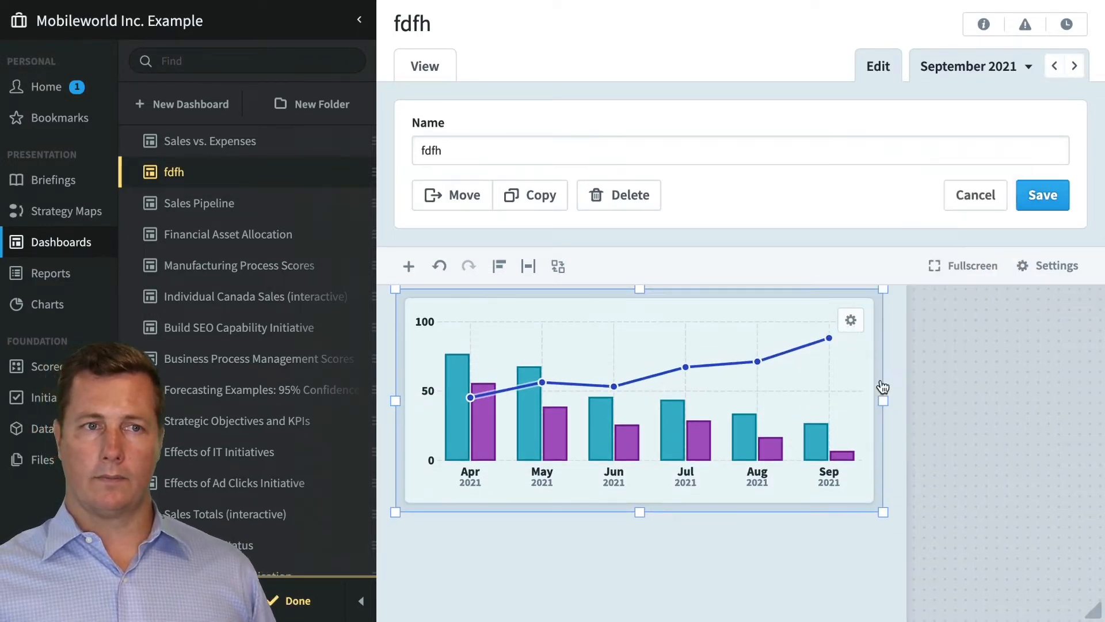
scroll(878, 375, up, 1)
click(853, 336)
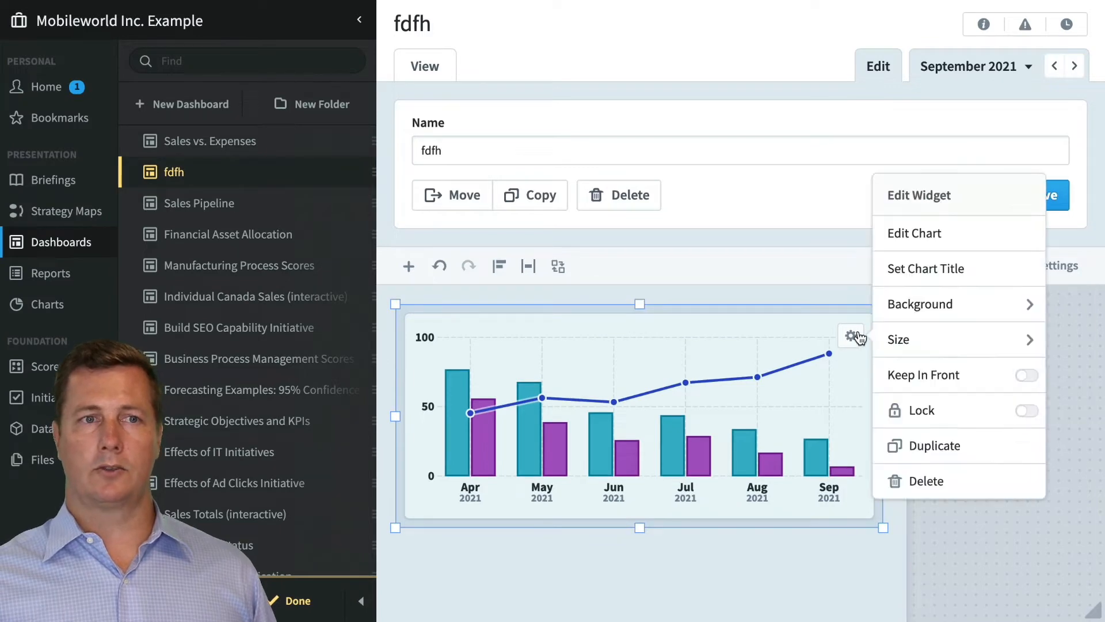
click(903, 235)
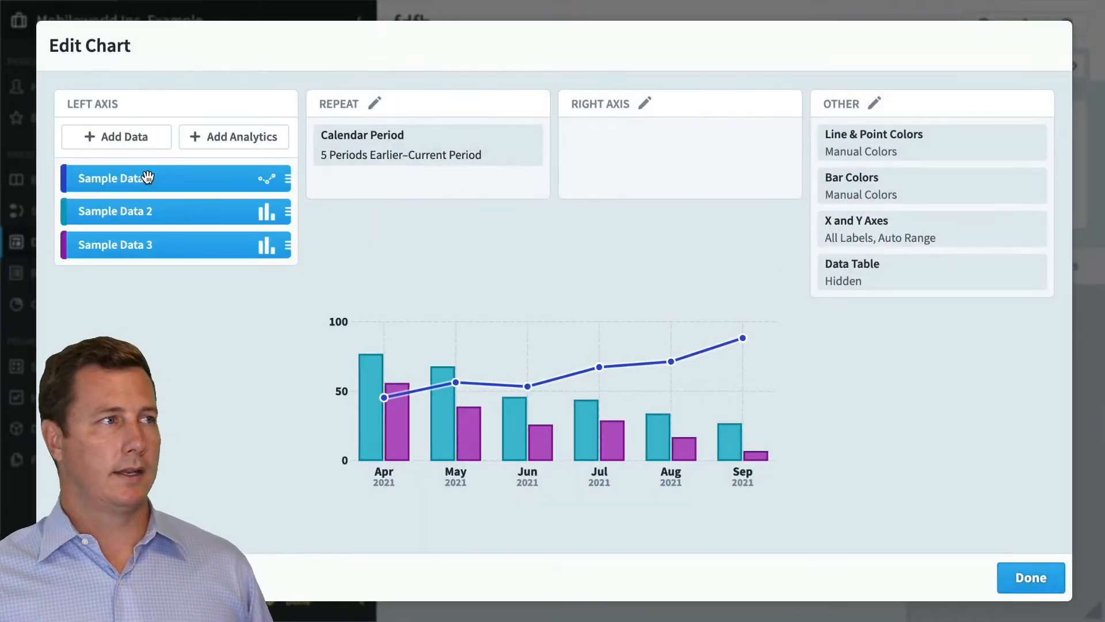
Set the data source of the Sample Data 1 series to the Internal Processes scorecard item with the Score field
click(152, 181)
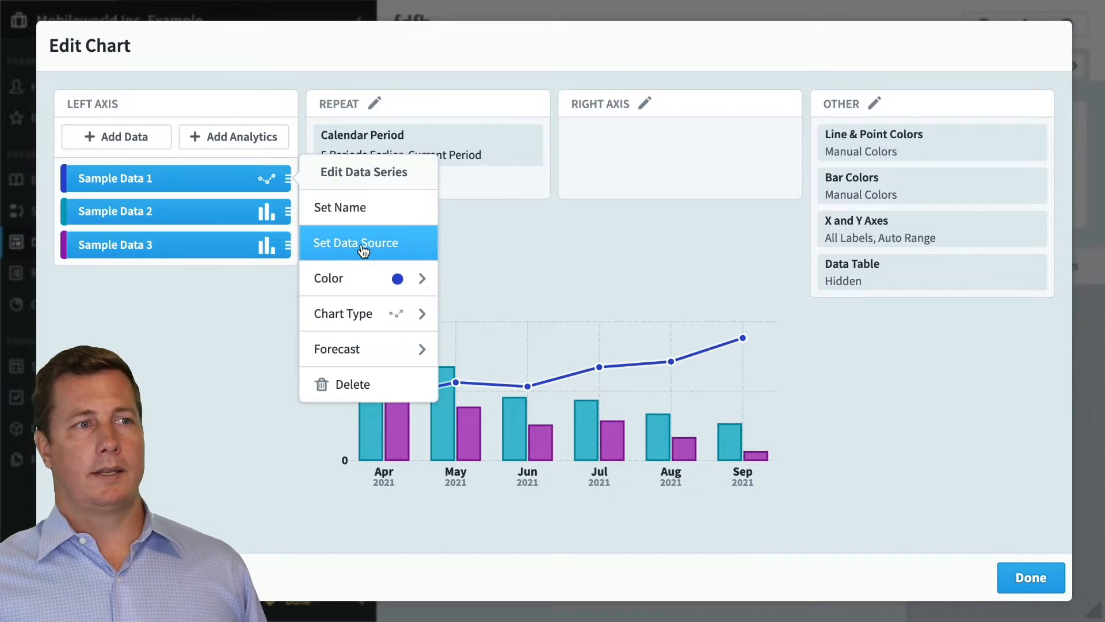
click(365, 250)
click(536, 353)
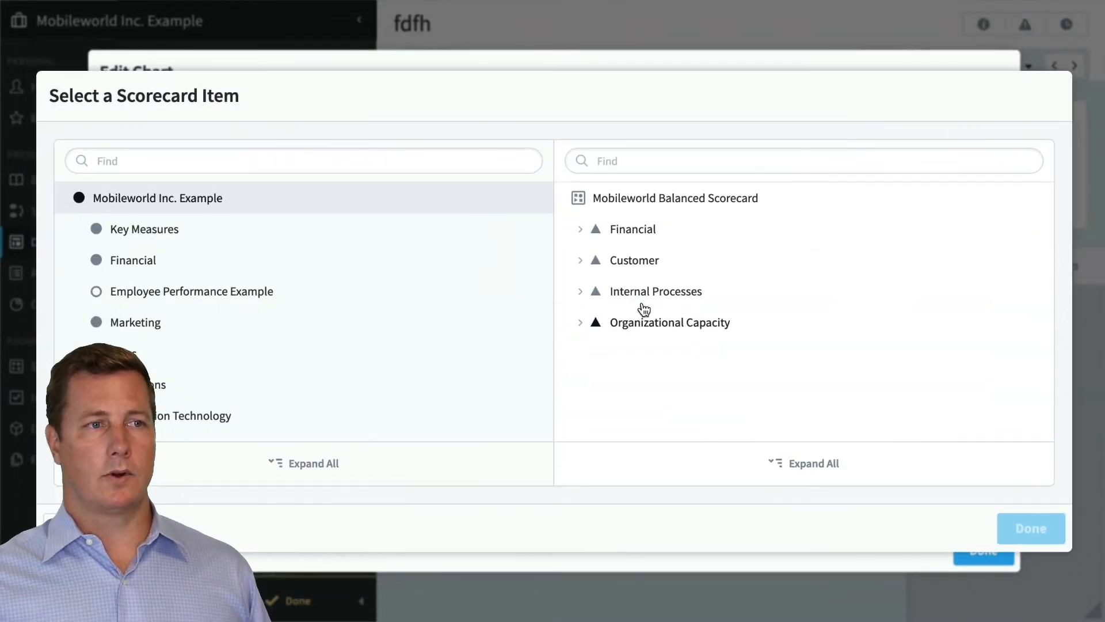
click(674, 296)
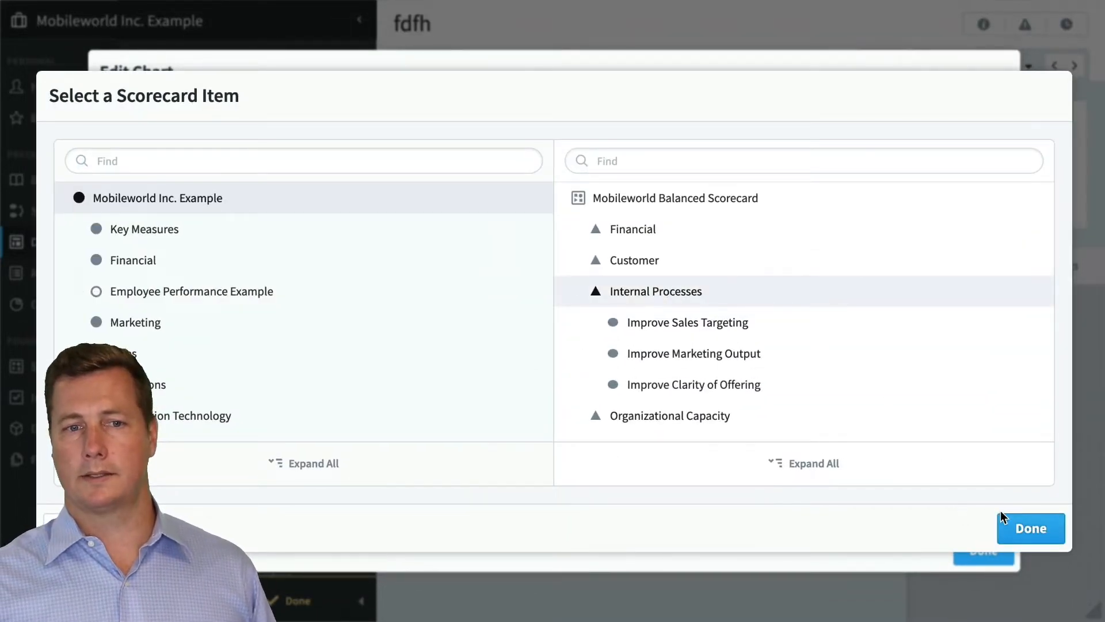
click(1013, 531)
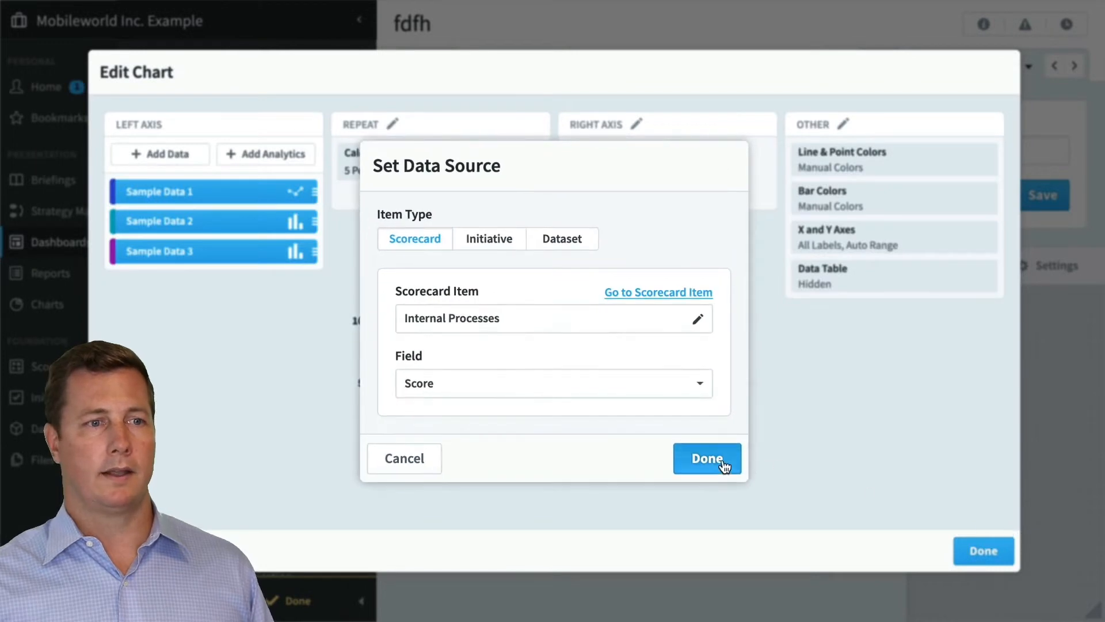
click(709, 458)
click(409, 485)
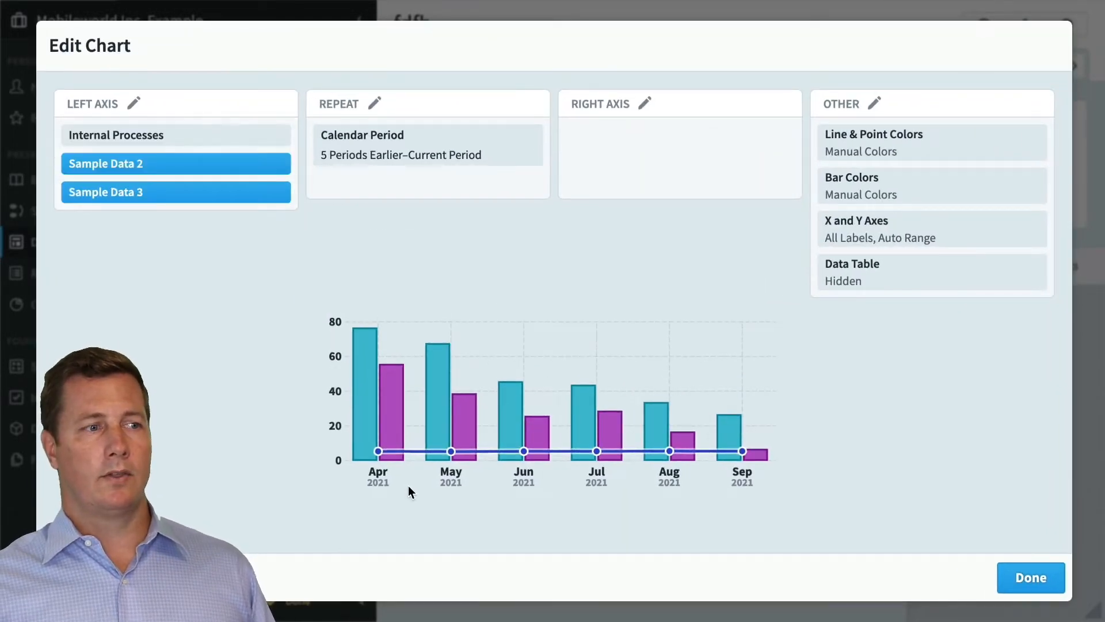
Close the chart editor and go to the Charts section, discarding the unsaved dashboard changes
click(265, 179)
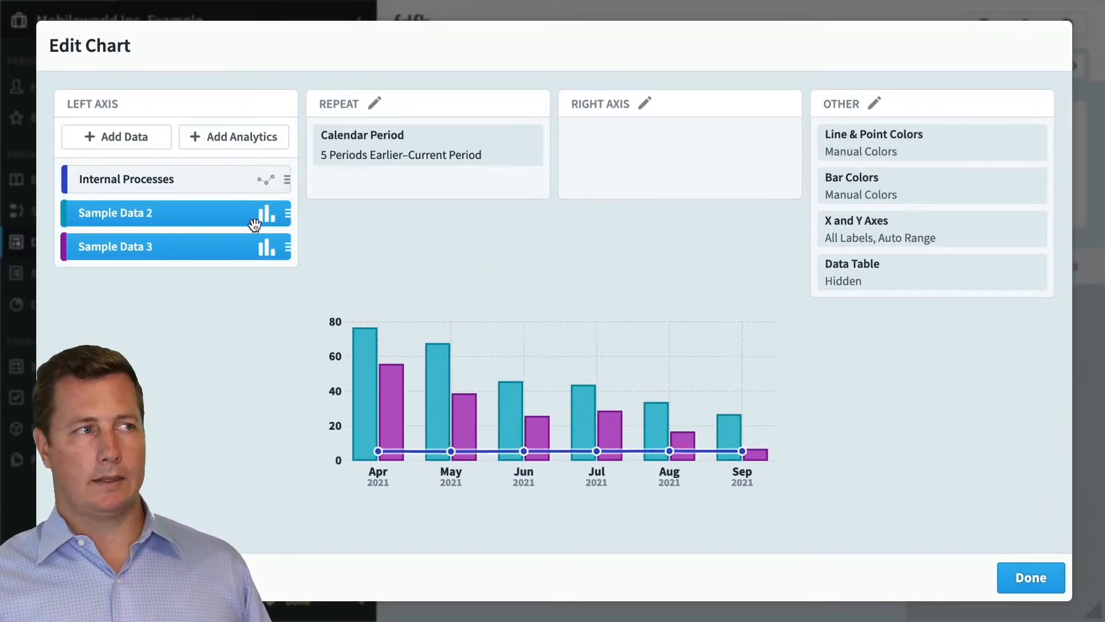
click(386, 274)
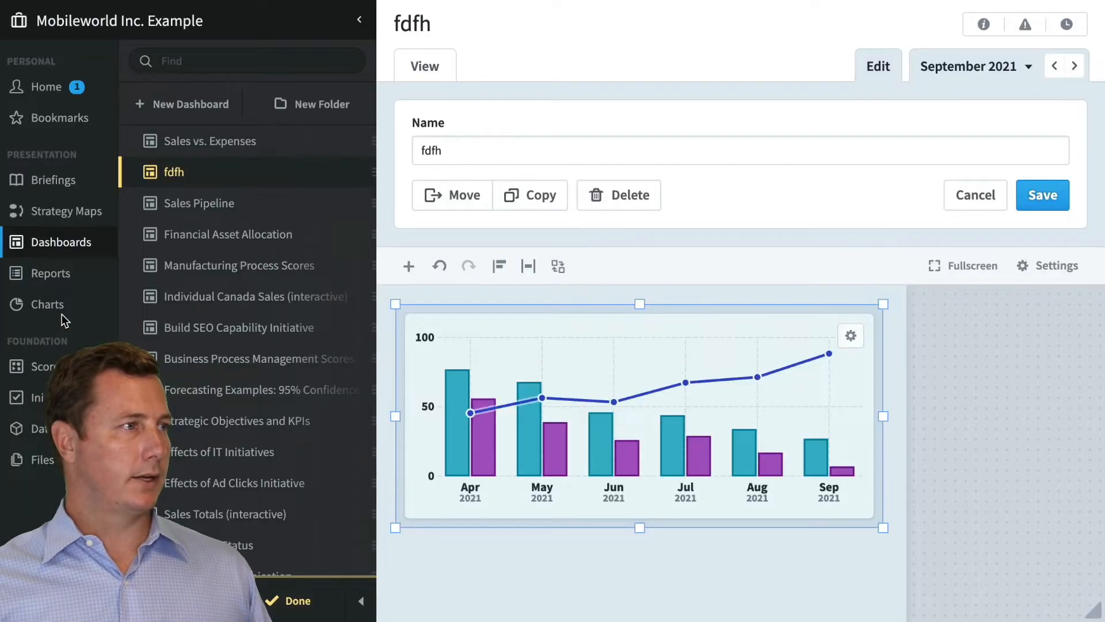
click(57, 310)
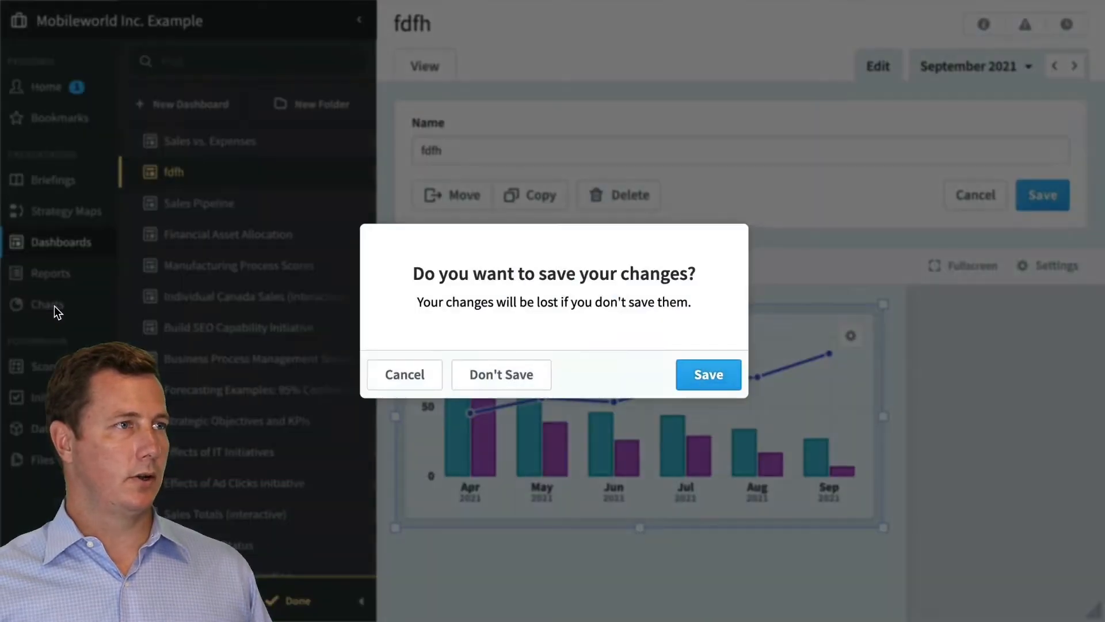
click(486, 376)
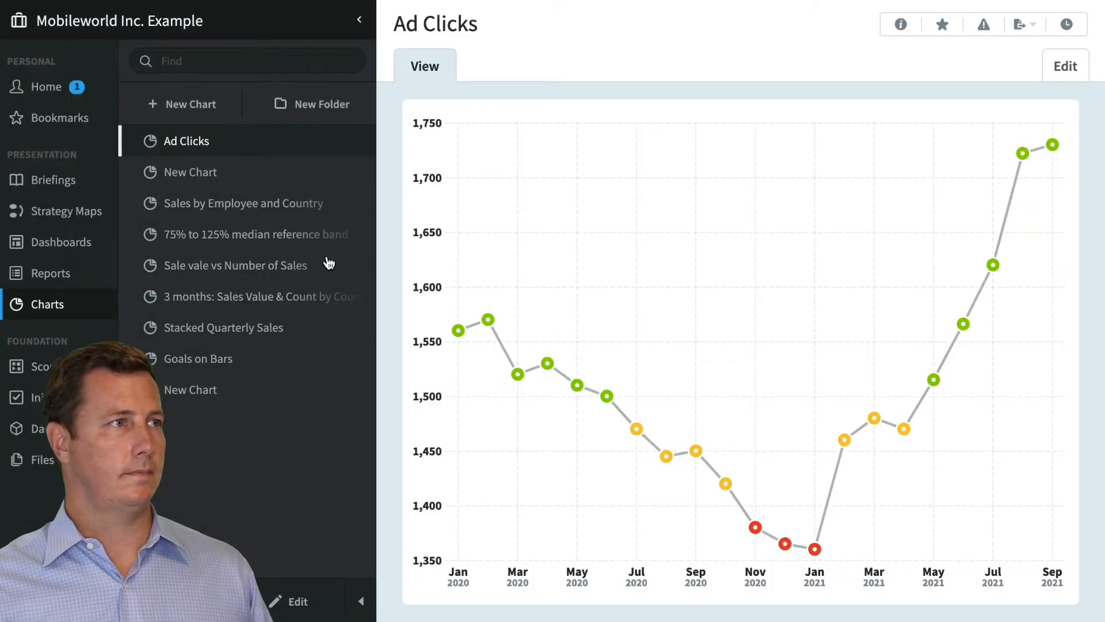
Create a blank standalone chart with the default name New Chart and collapse the chart list
click(192, 109)
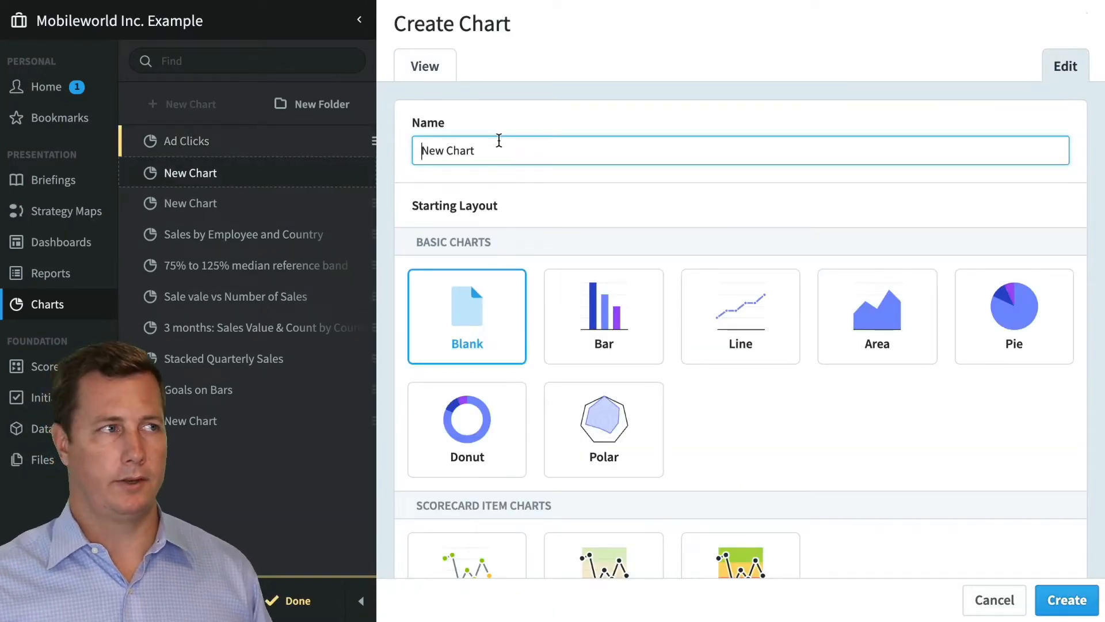
click(1065, 599)
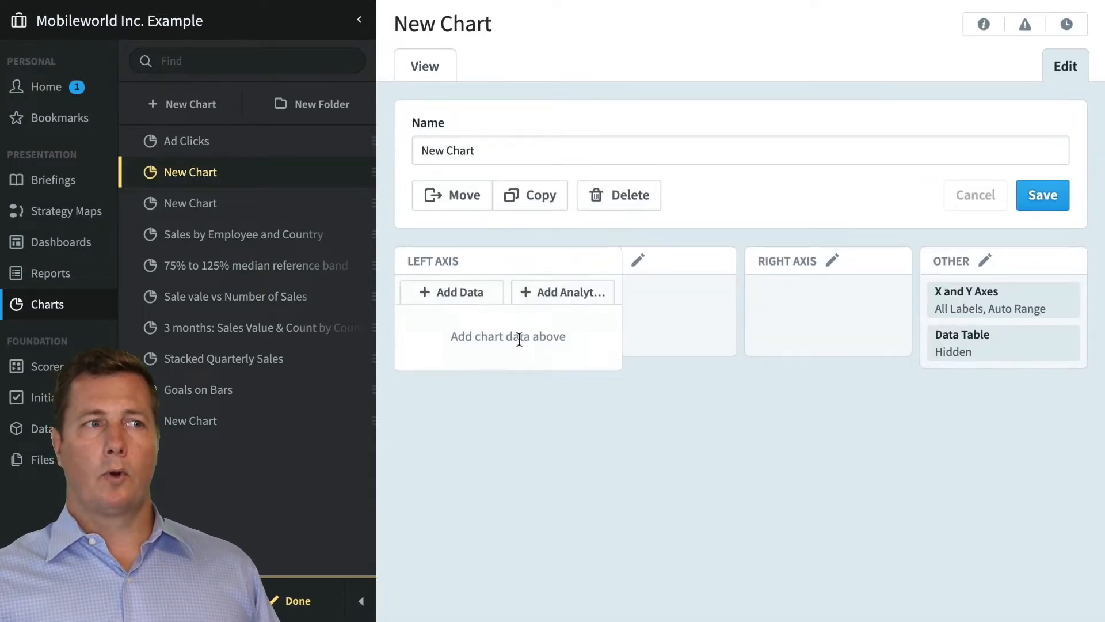
mouse_move(681, 336)
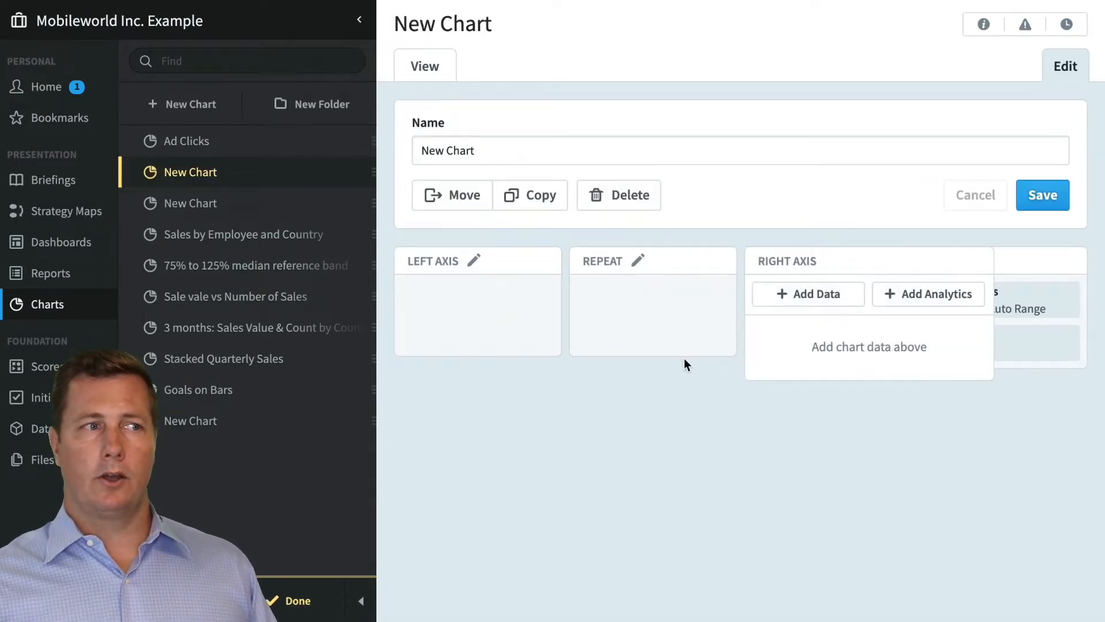
click(361, 601)
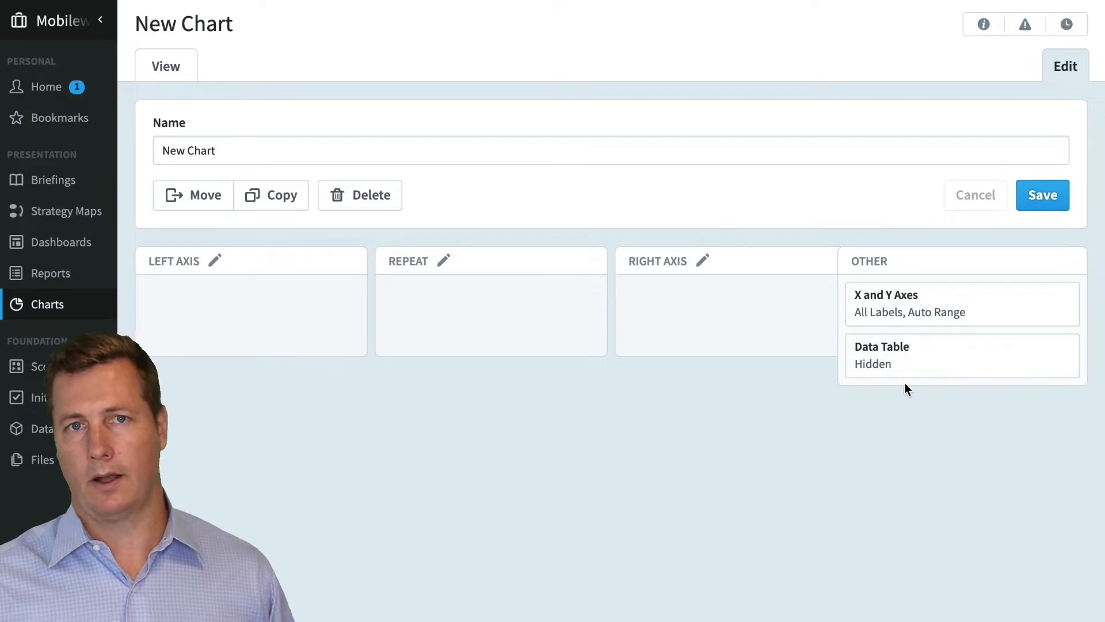
Add the Financial, Customer and Internal Processes scorecard items to the left axis as bar series
mouse_move(240, 301)
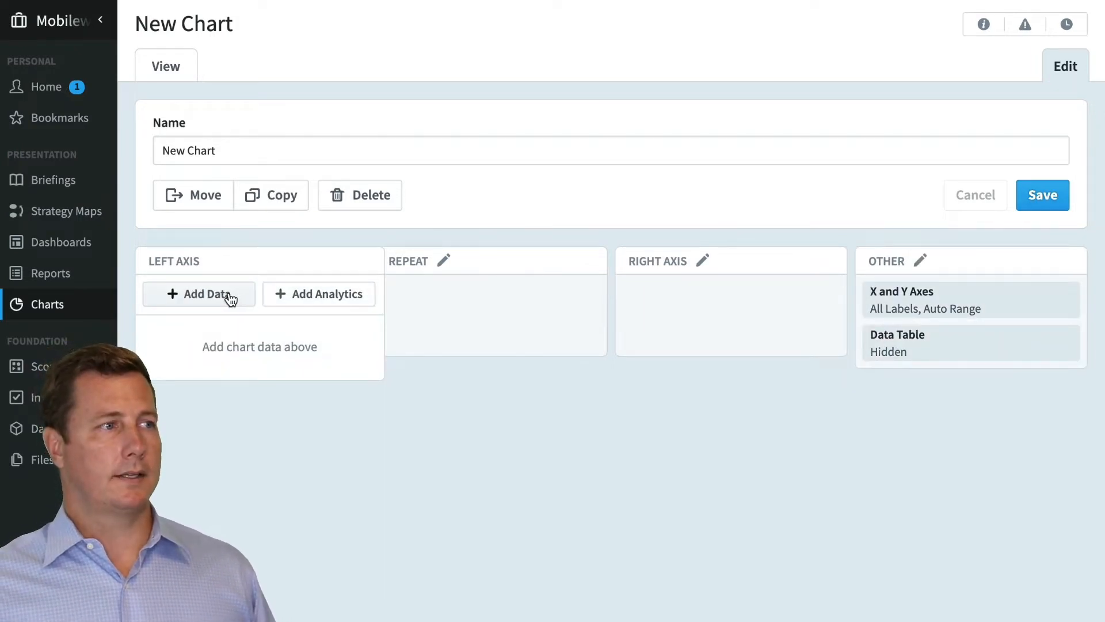
click(229, 298)
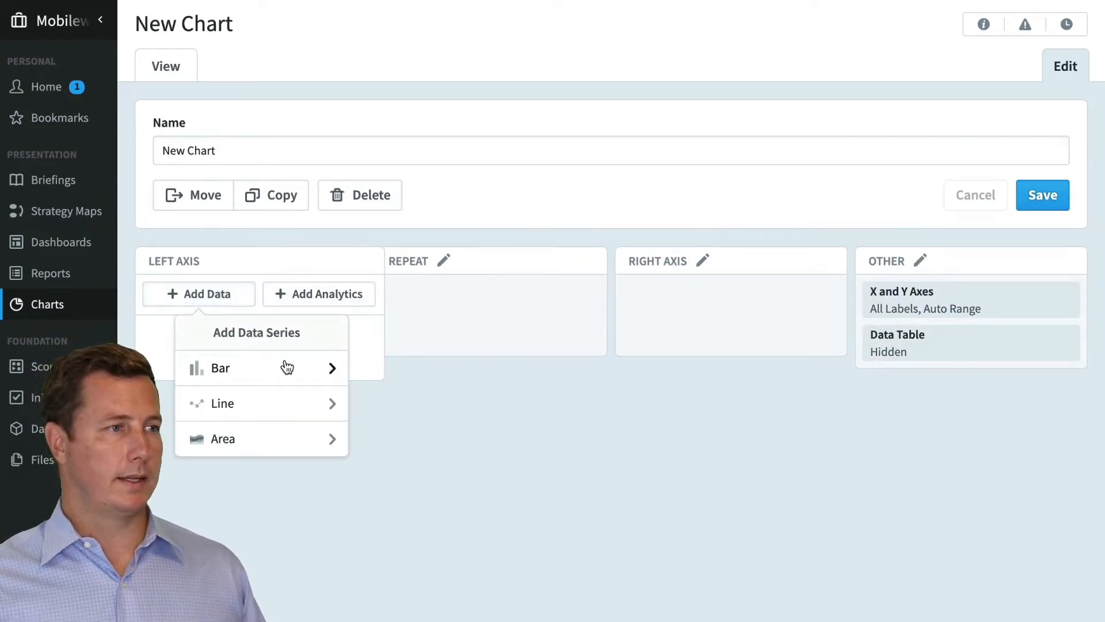
click(286, 367)
click(279, 368)
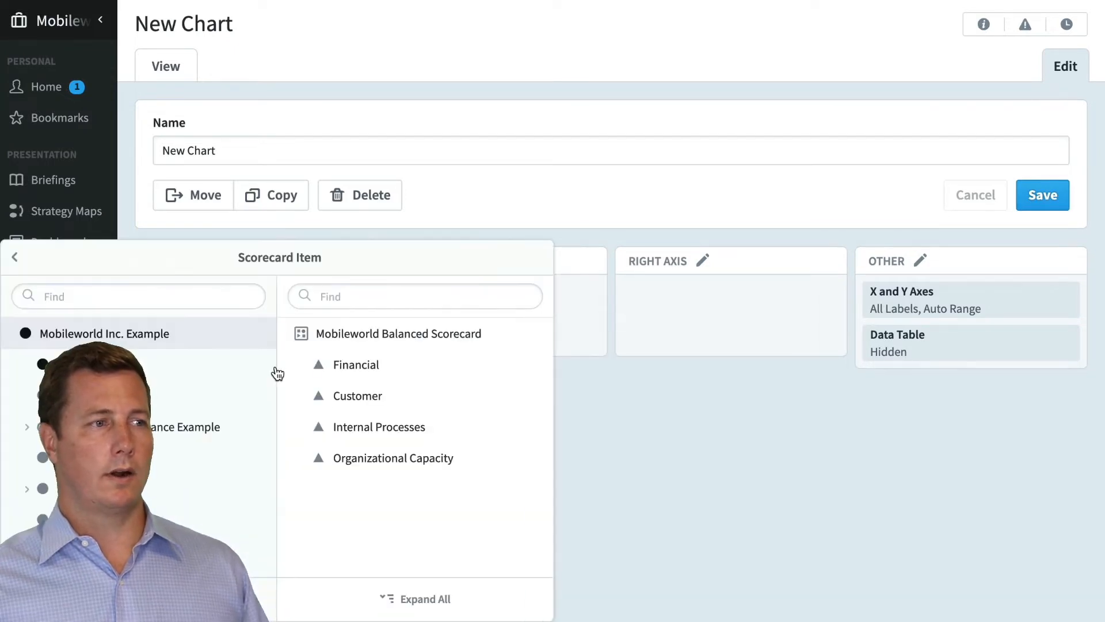
click(525, 366)
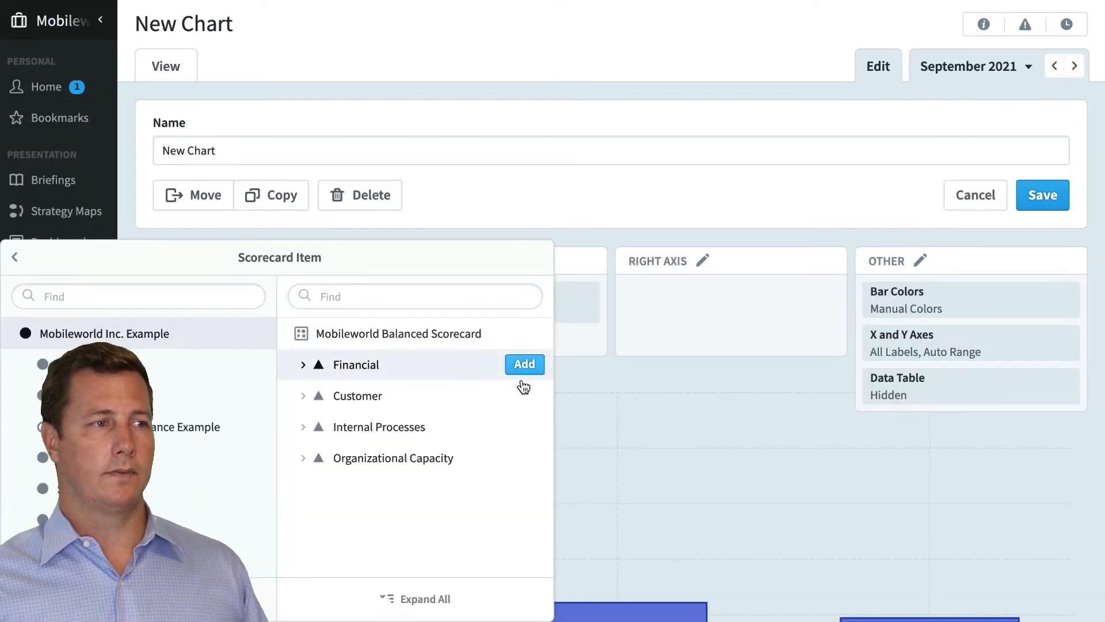
click(524, 397)
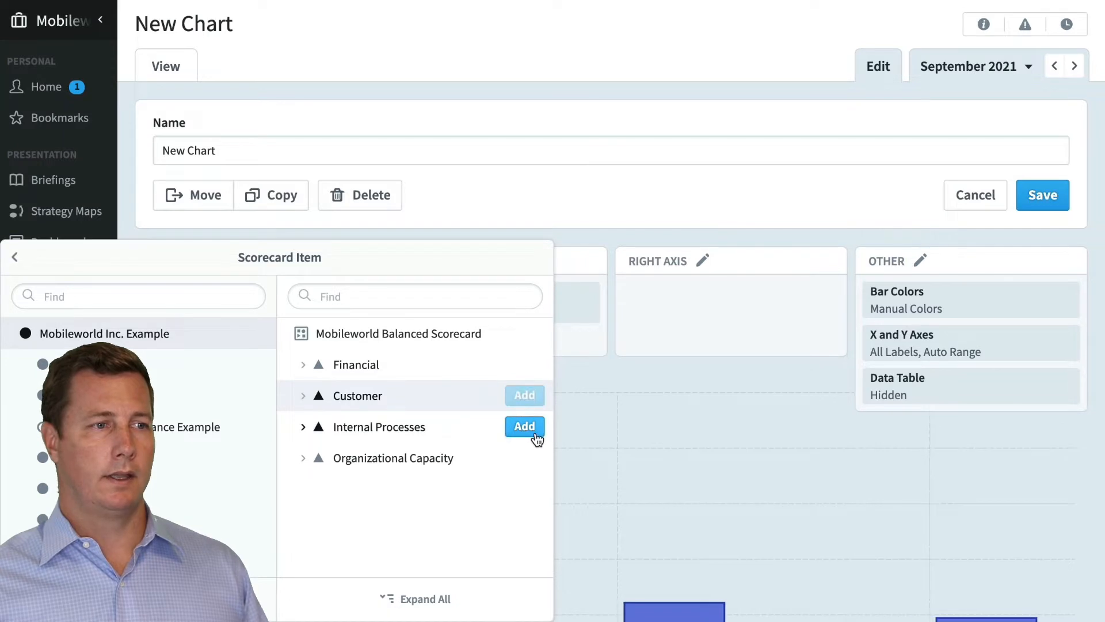
click(525, 427)
click(662, 386)
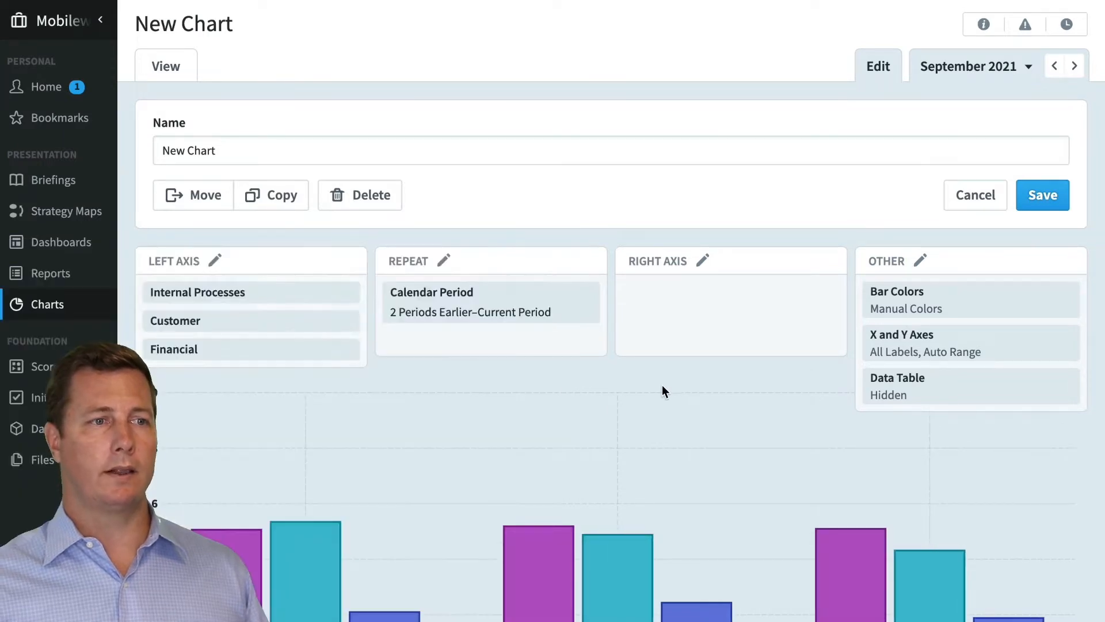
Set the repeating Current Calendar range to show 50 Periods Earlier to Current Period
scroll(650, 412, down, 3)
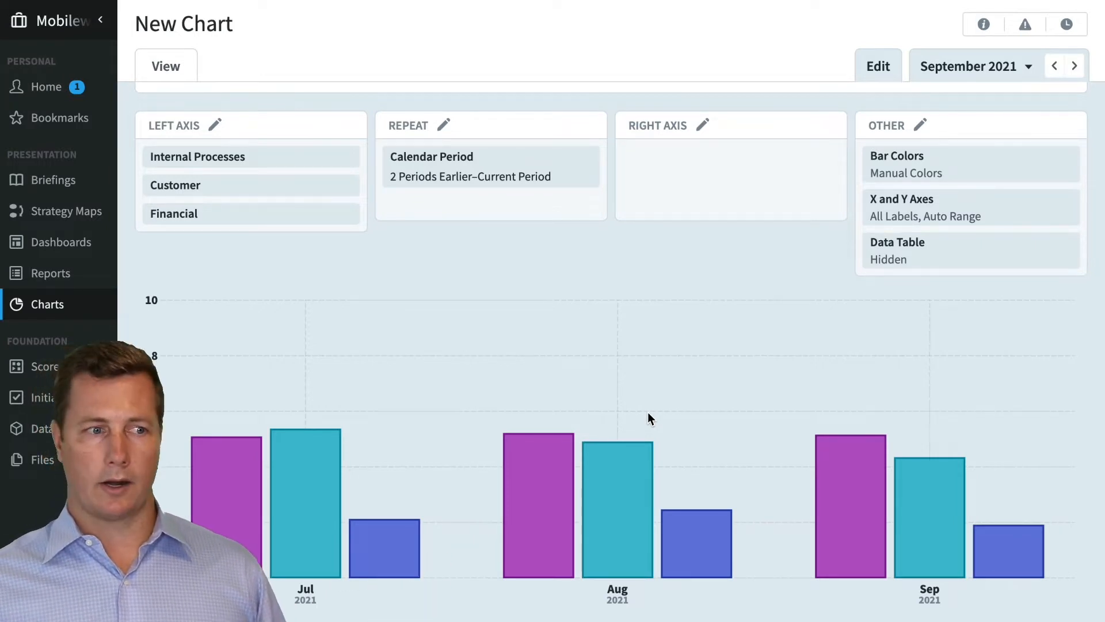
mouse_move(294, 556)
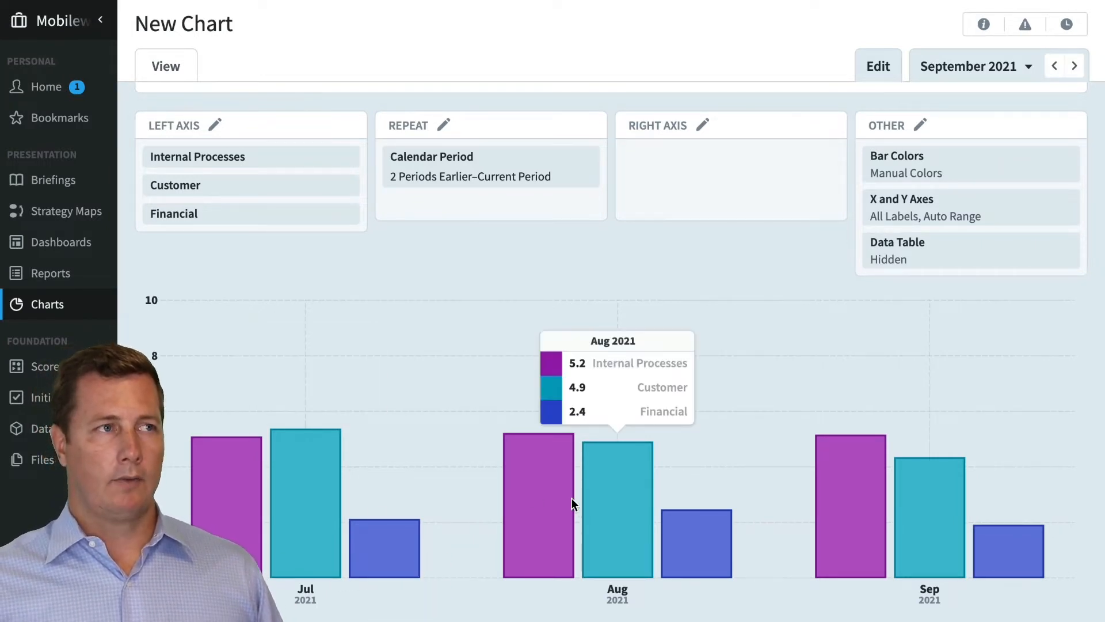
click(492, 196)
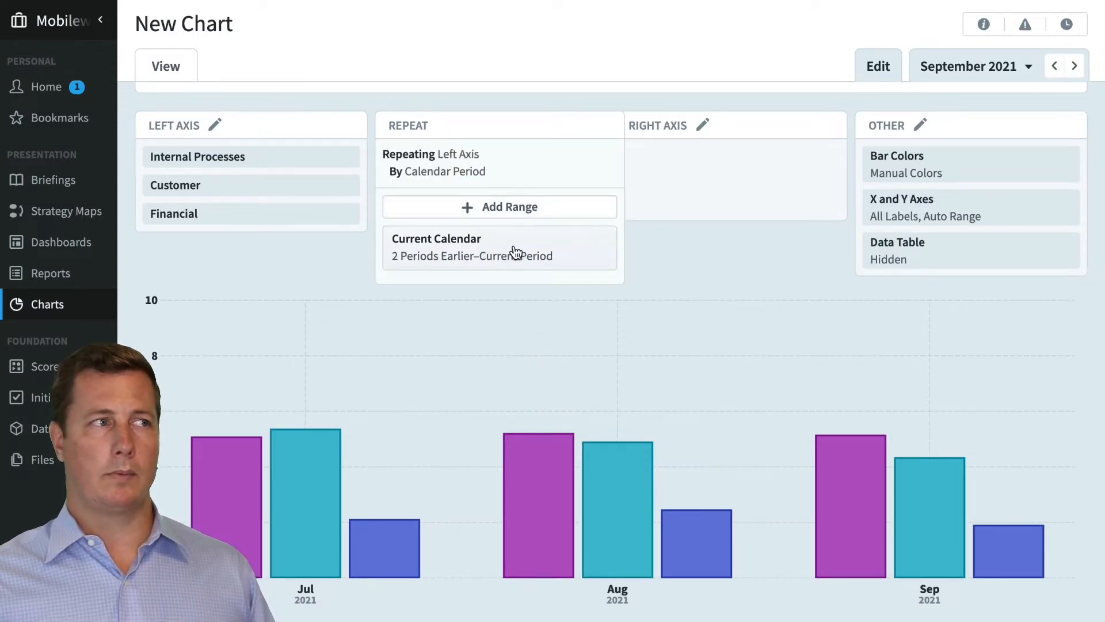
click(315, 179)
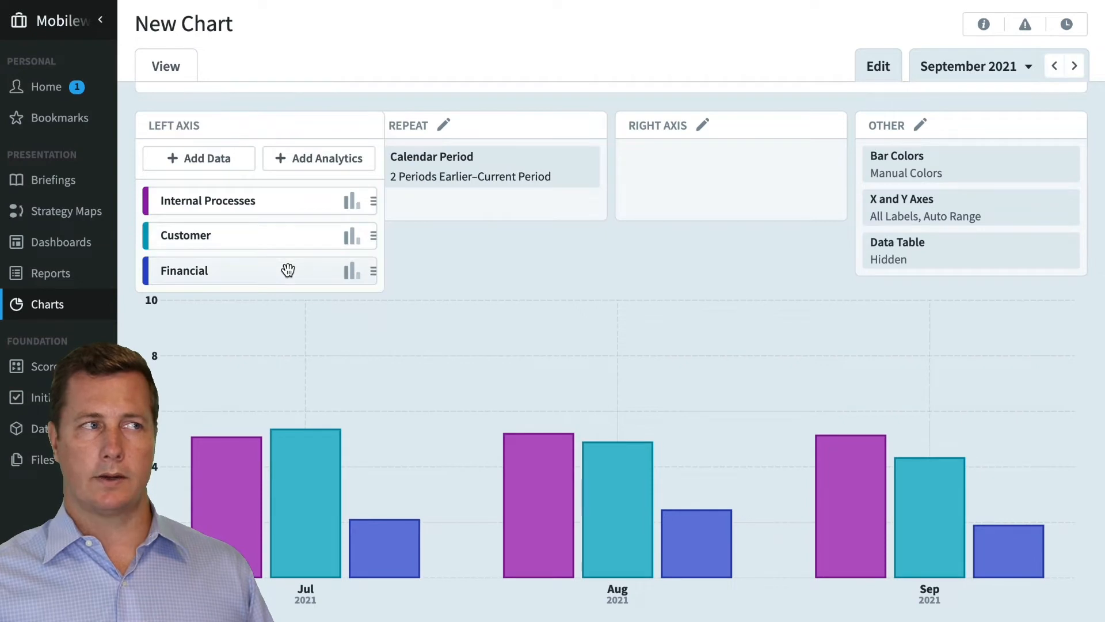
click(486, 214)
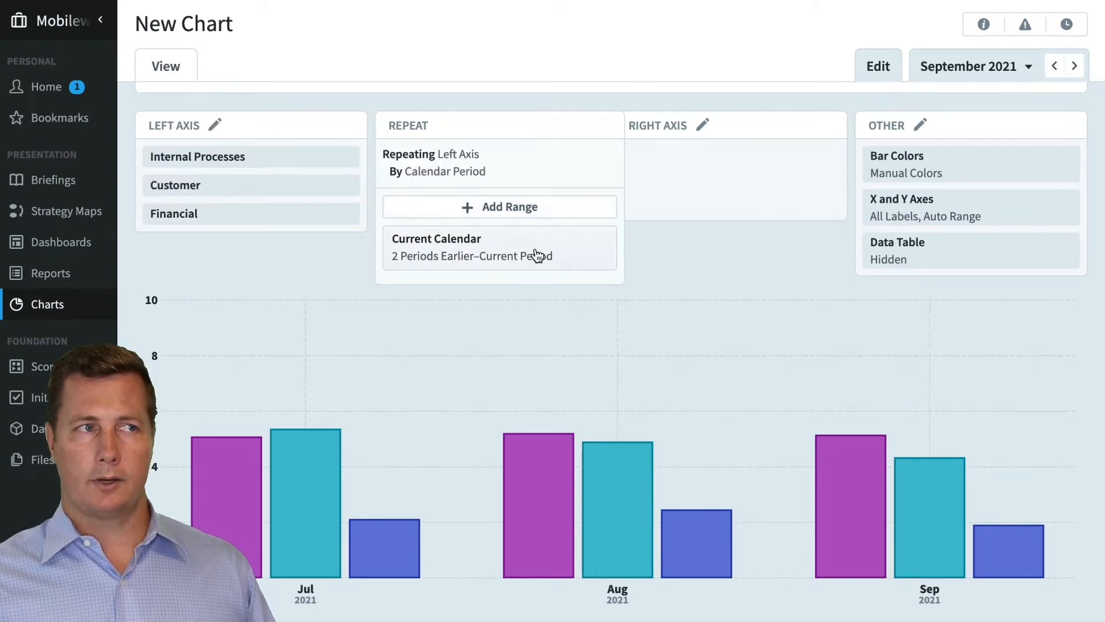
click(537, 255)
click(651, 277)
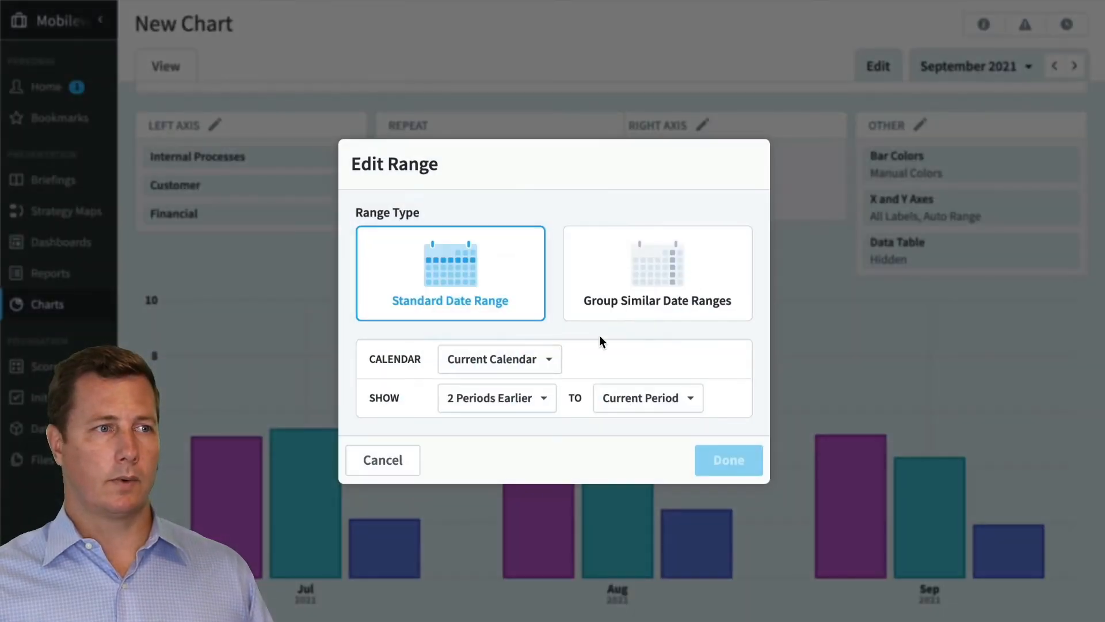
click(542, 394)
scroll(512, 214, up, 10)
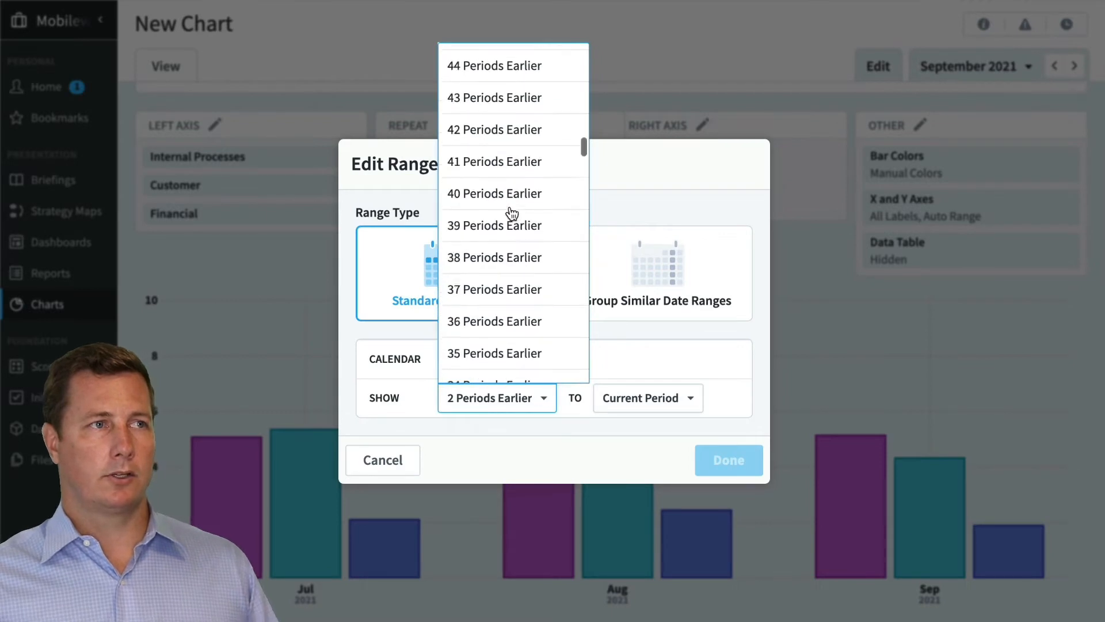
scroll(512, 214, up, 3)
click(516, 199)
click(732, 459)
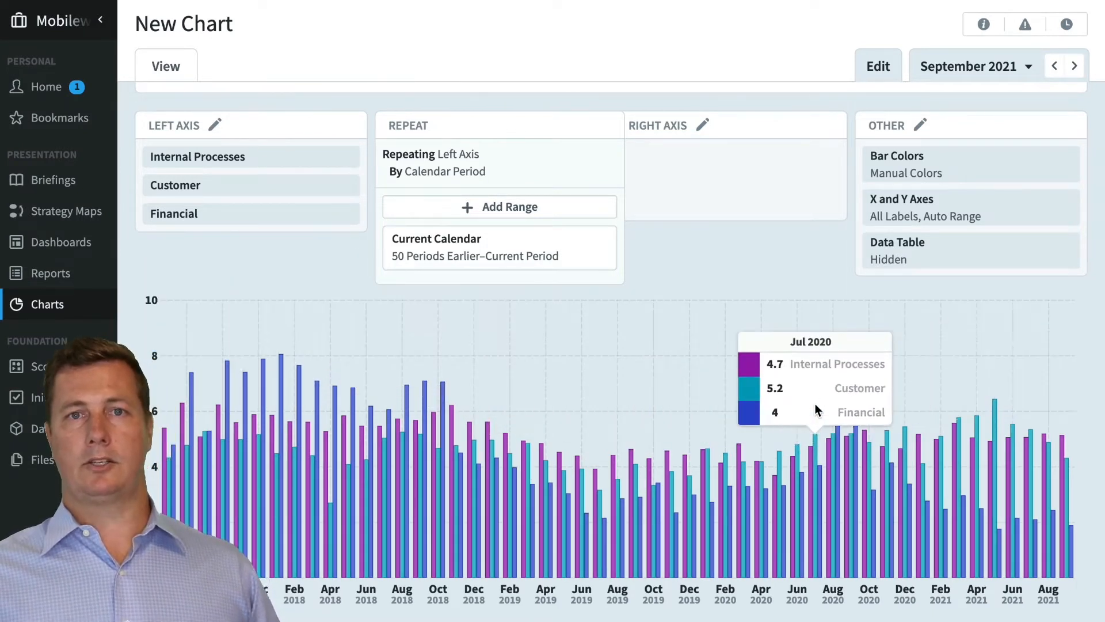
Add the Product Revenue scorecard item, under Financial > Increase Revenue, to the left axis as a line series
click(315, 191)
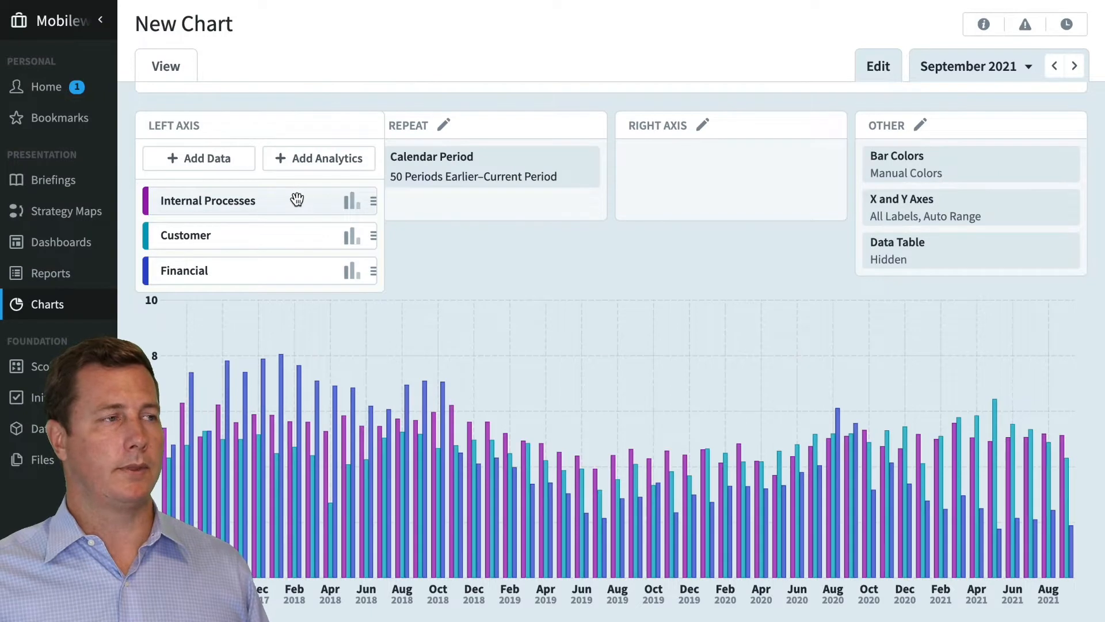
click(196, 164)
click(271, 241)
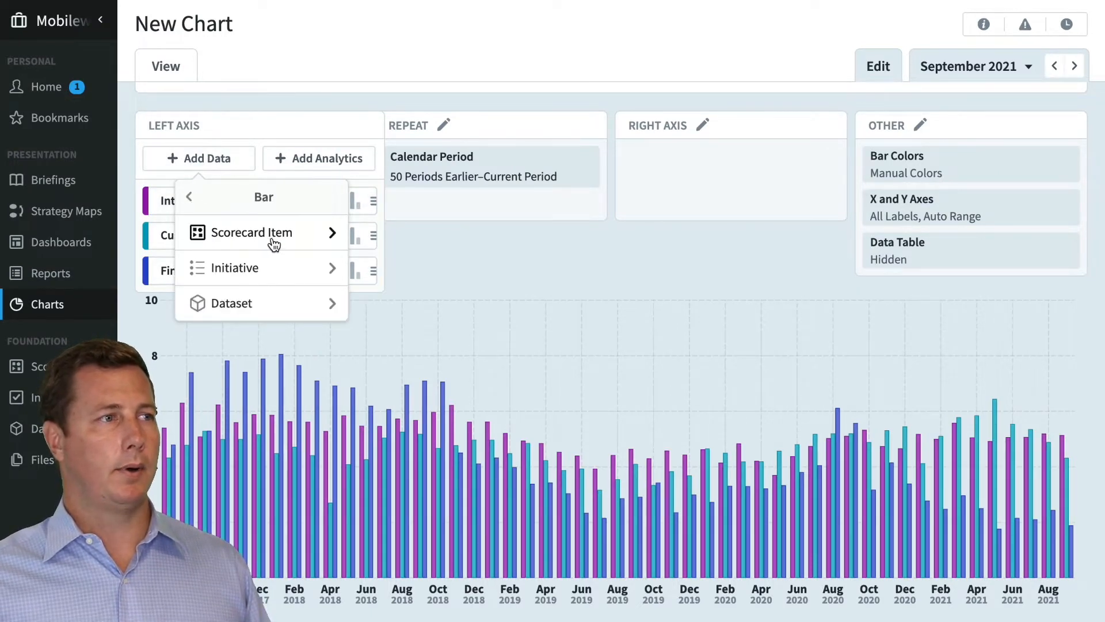
click(189, 198)
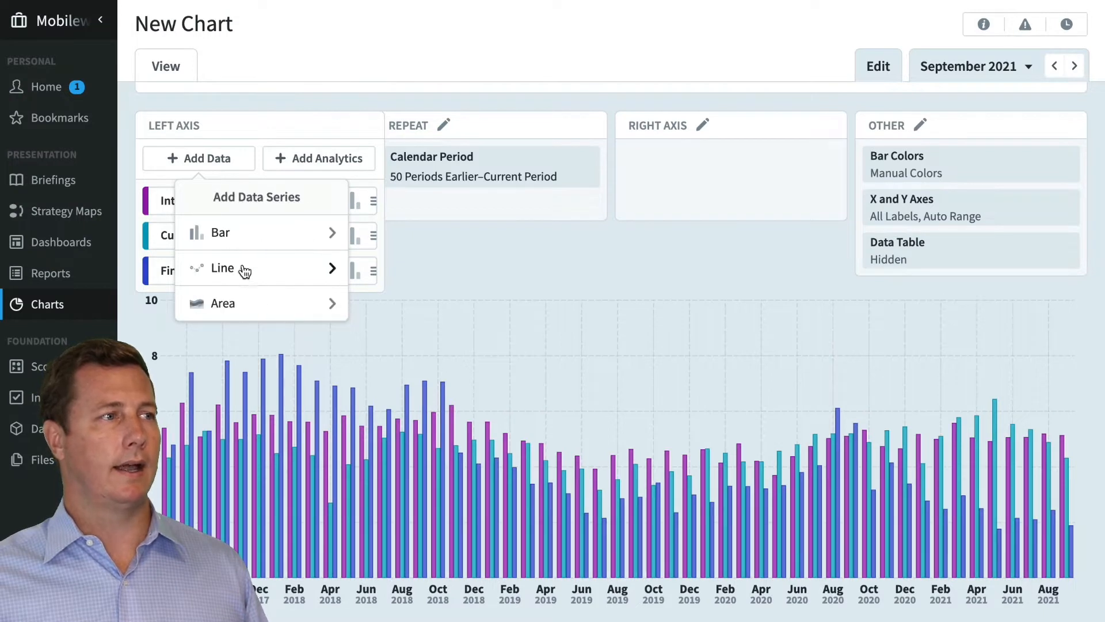
click(283, 278)
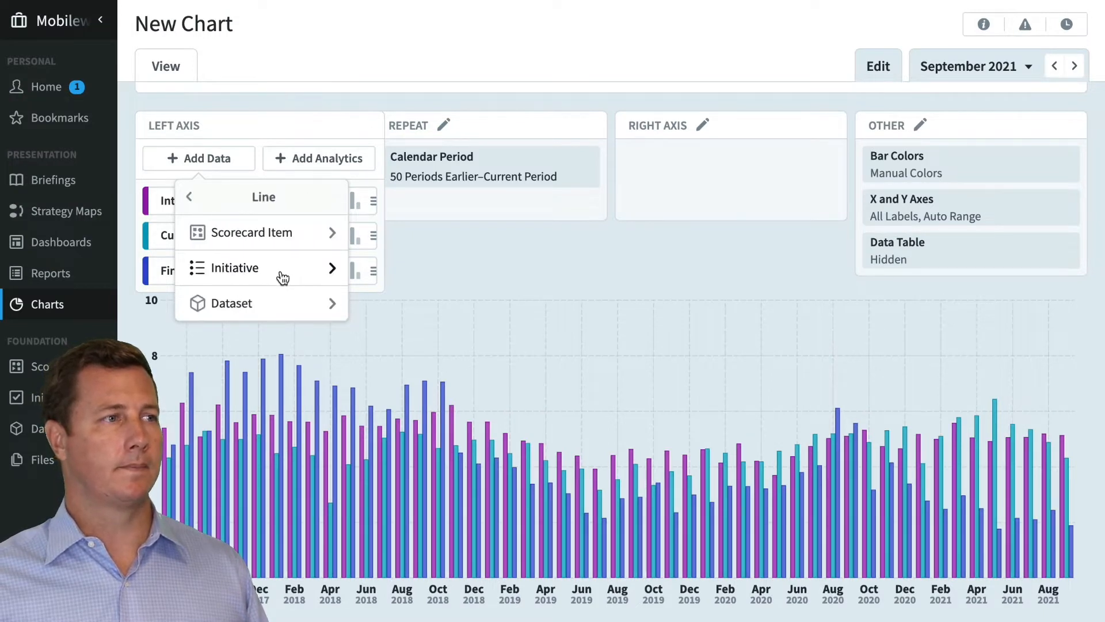
click(280, 237)
click(591, 308)
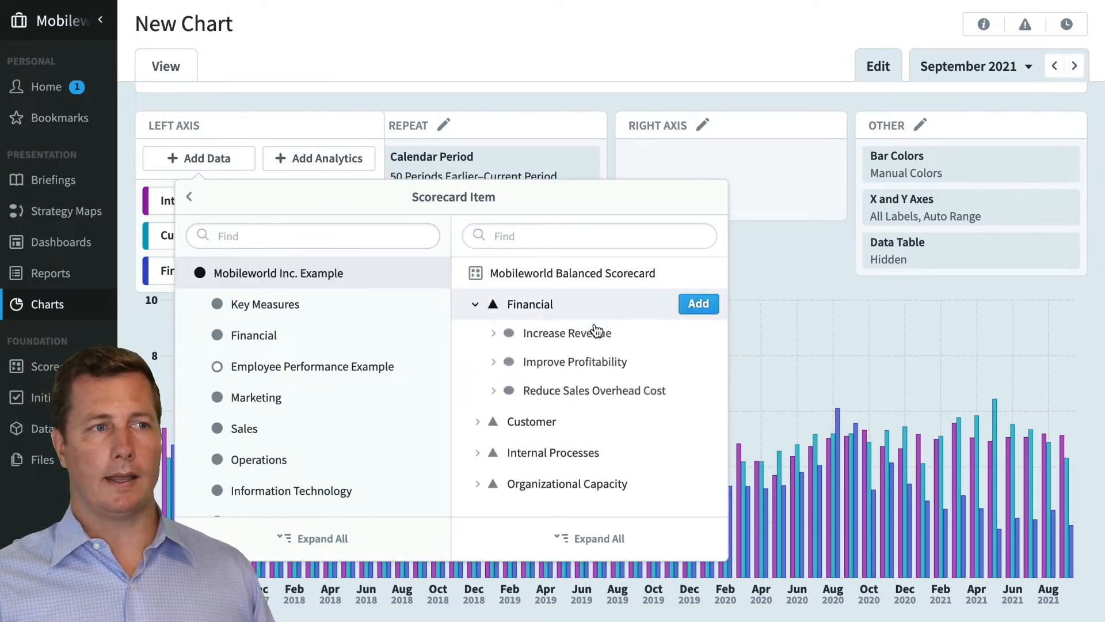
click(602, 336)
click(698, 369)
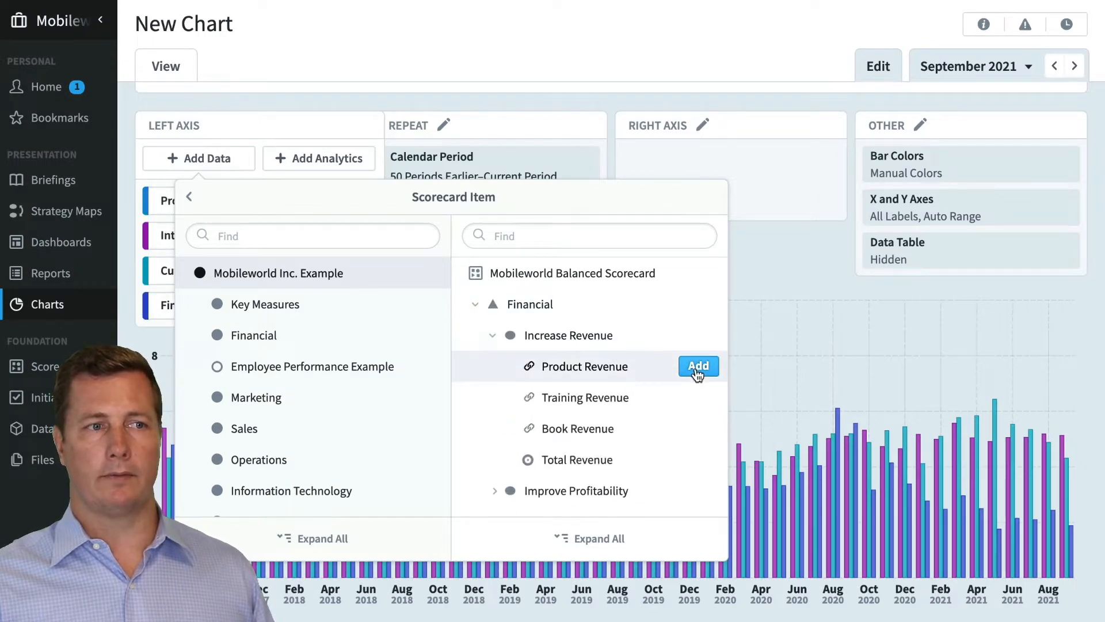
click(772, 268)
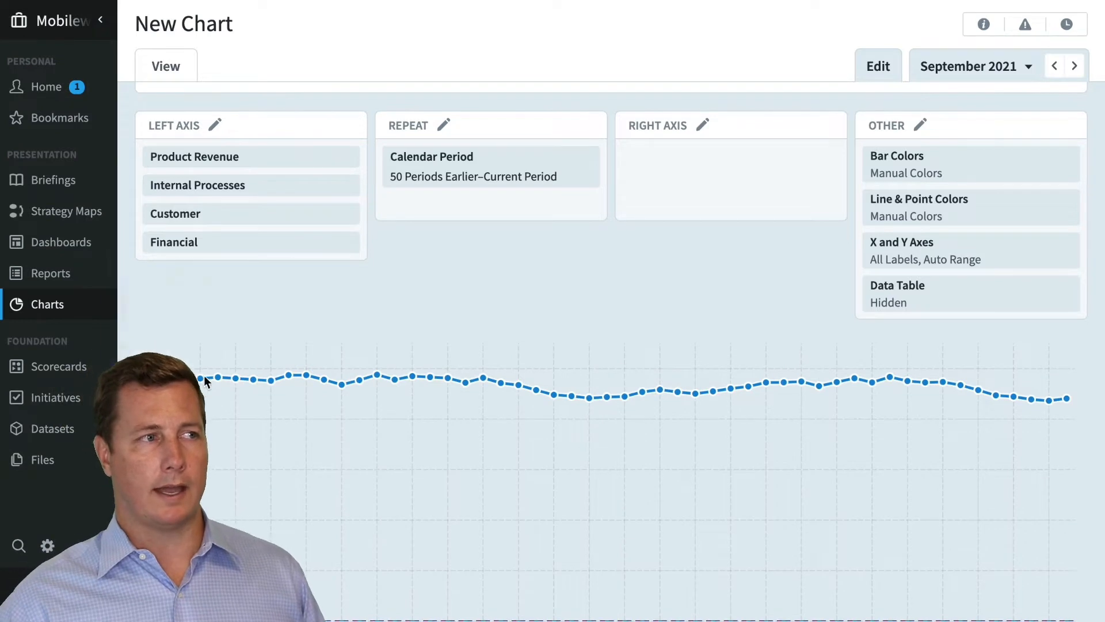
Move the Product Revenue line series from the left axis to the right axis
mouse_move(214, 383)
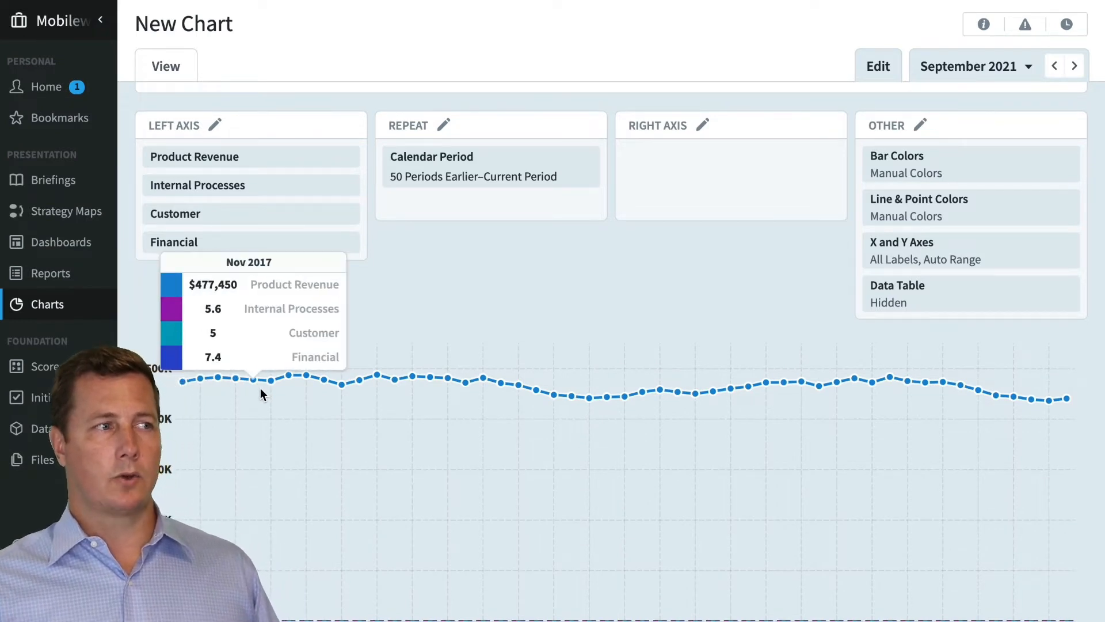
scroll(261, 437, down, 1)
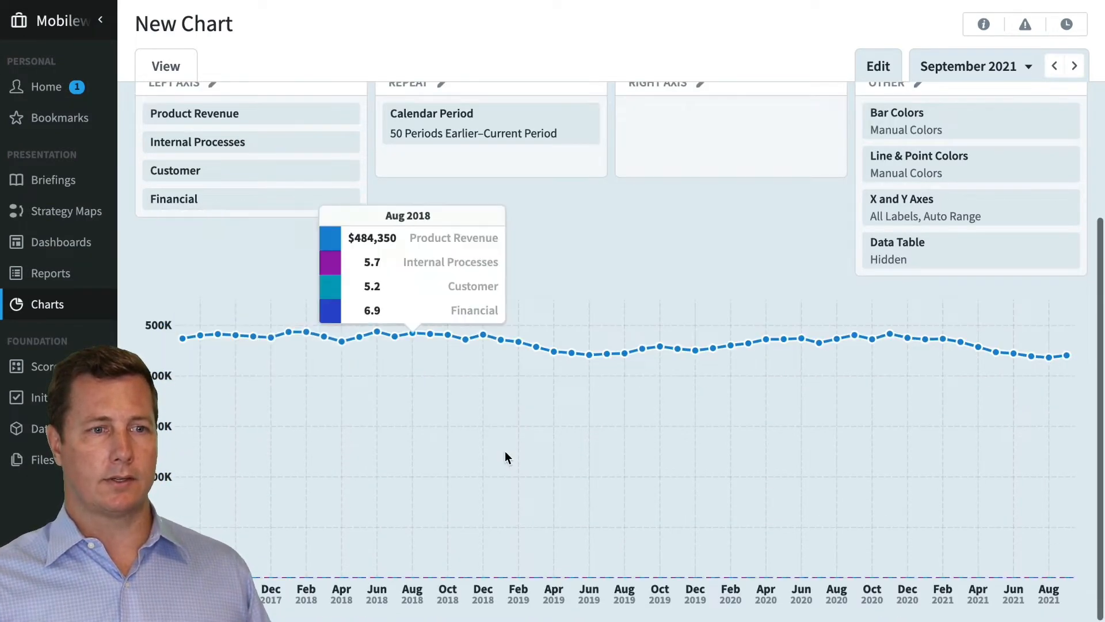
click(313, 182)
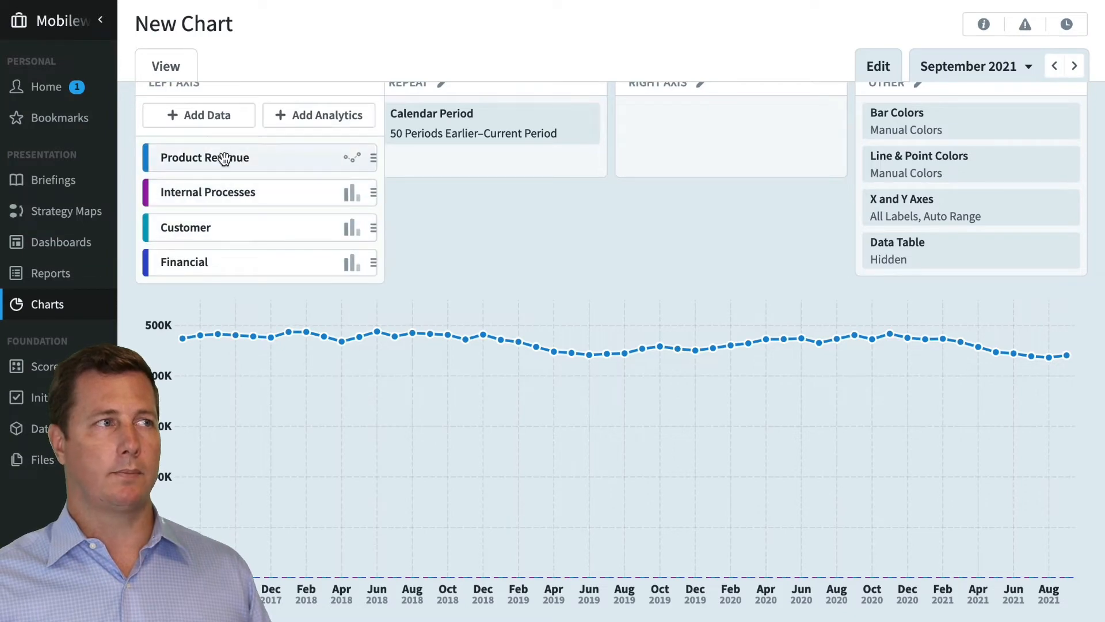
drag(224, 160, 719, 158)
click(595, 264)
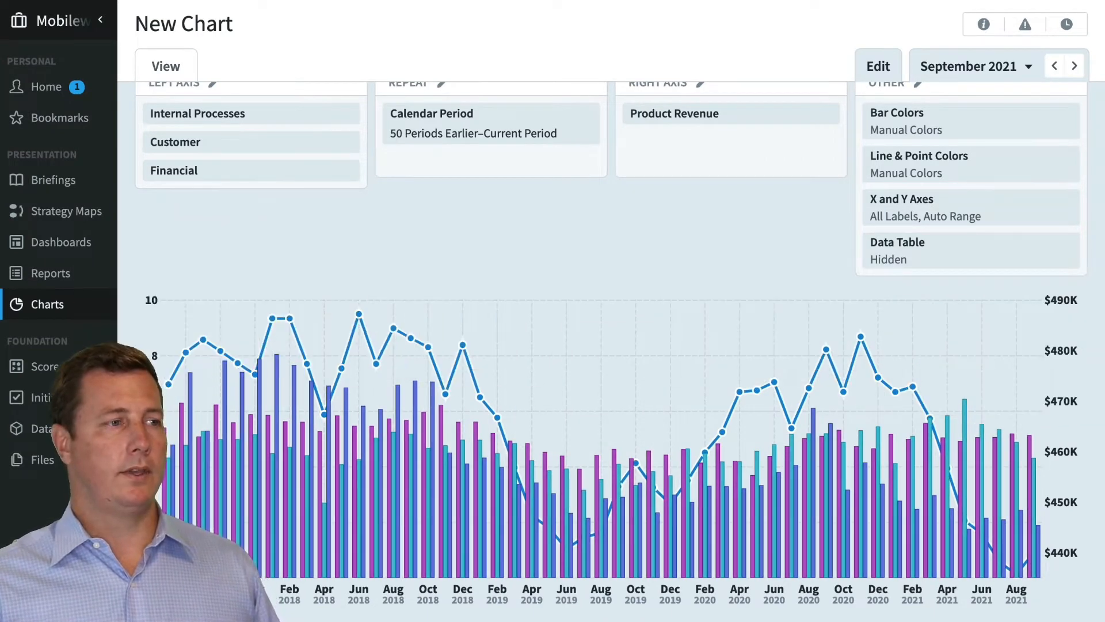
scroll(260, 321, up, 1)
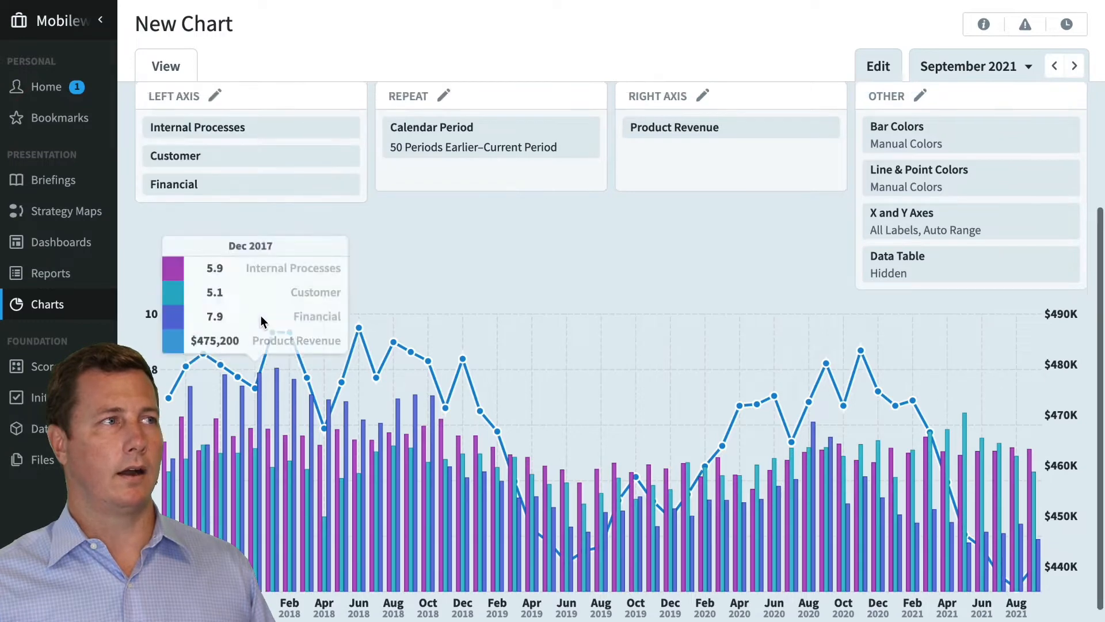
scroll(261, 321, up, 2)
mouse_move(256, 269)
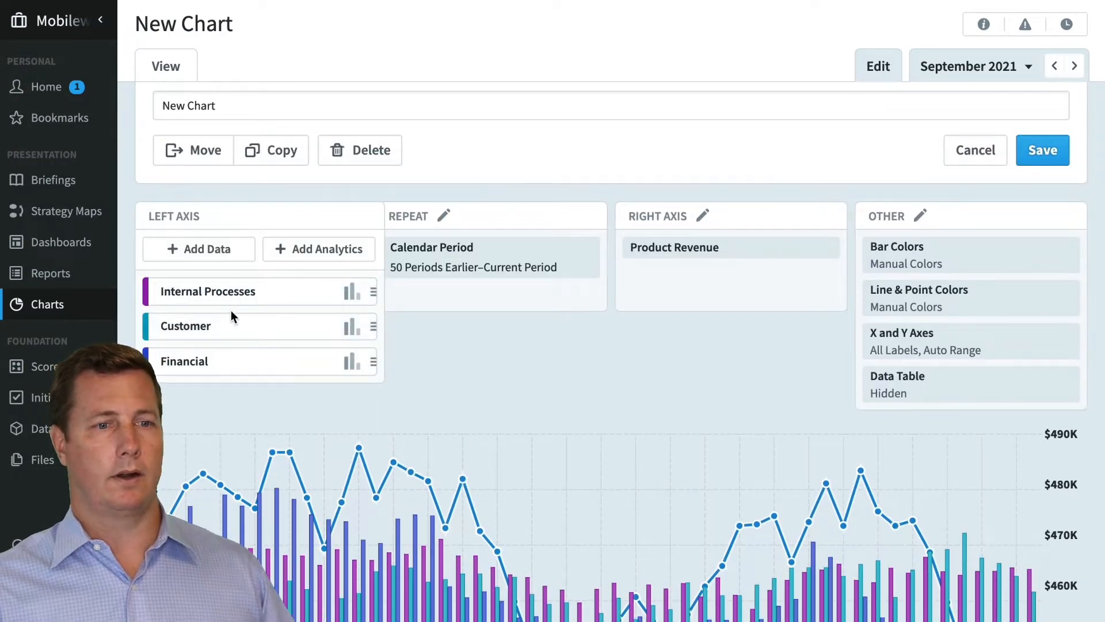
Delete the Product Revenue line series from the right axis
scroll(590, 419, down, 2)
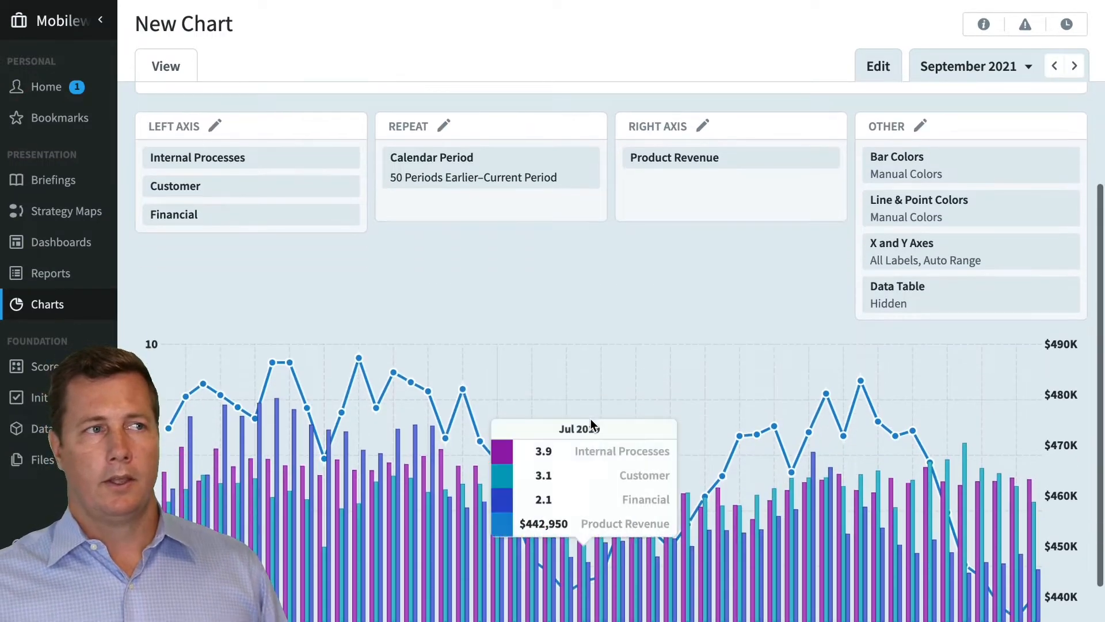
mouse_move(272, 173)
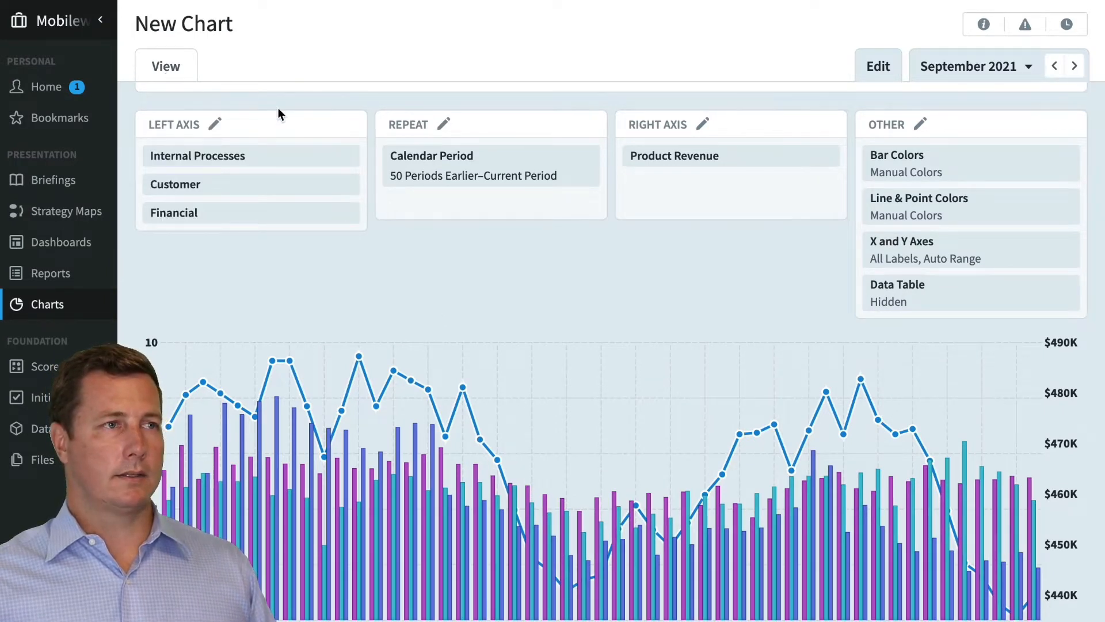
click(829, 201)
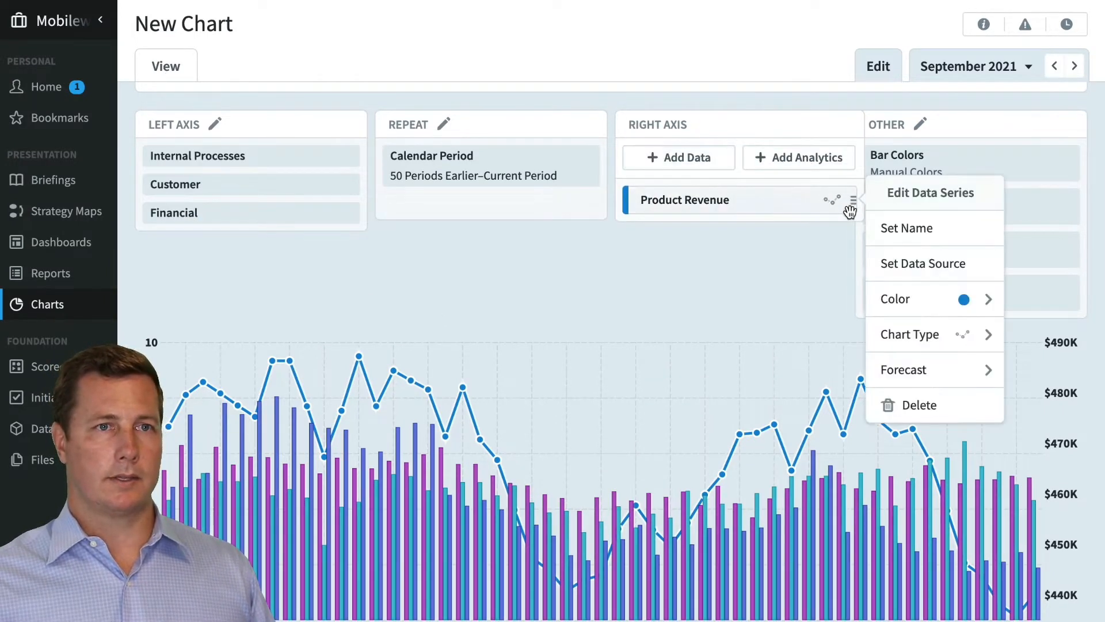
click(917, 402)
Set the repeating Current Calendar range to show 5 Periods Earlier to Current Period
mouse_move(525, 186)
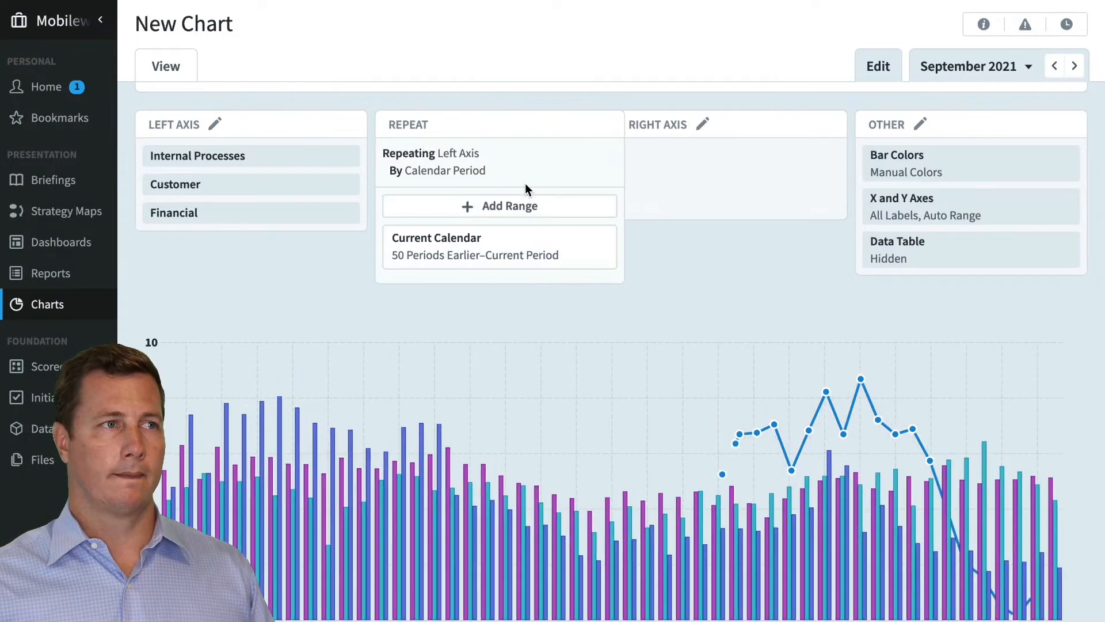
click(522, 246)
click(728, 272)
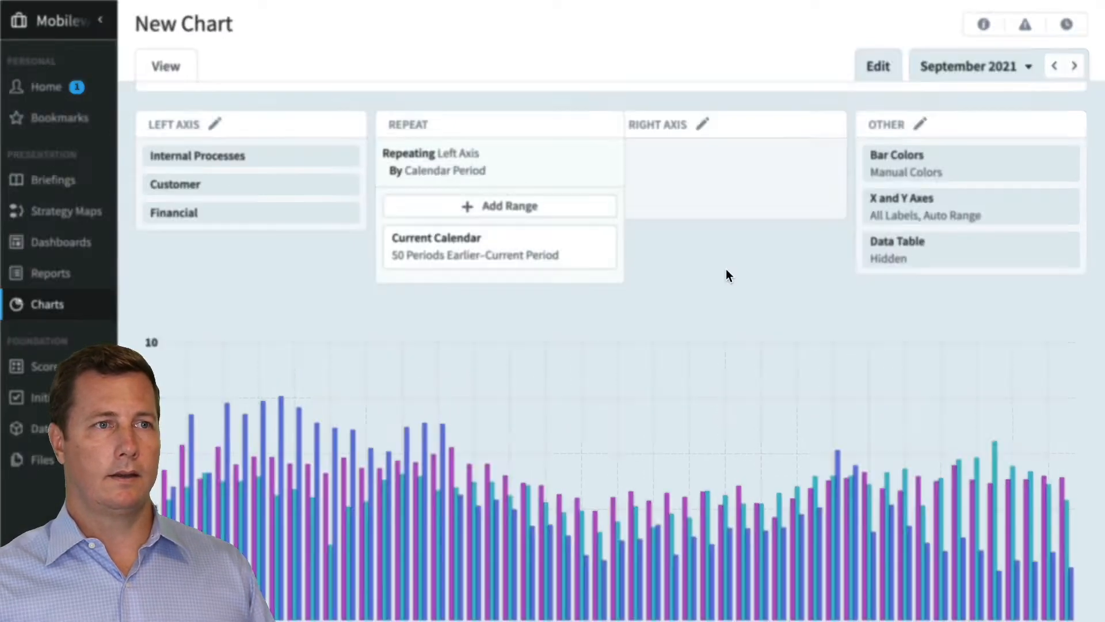
click(537, 403)
scroll(535, 328, down, 15)
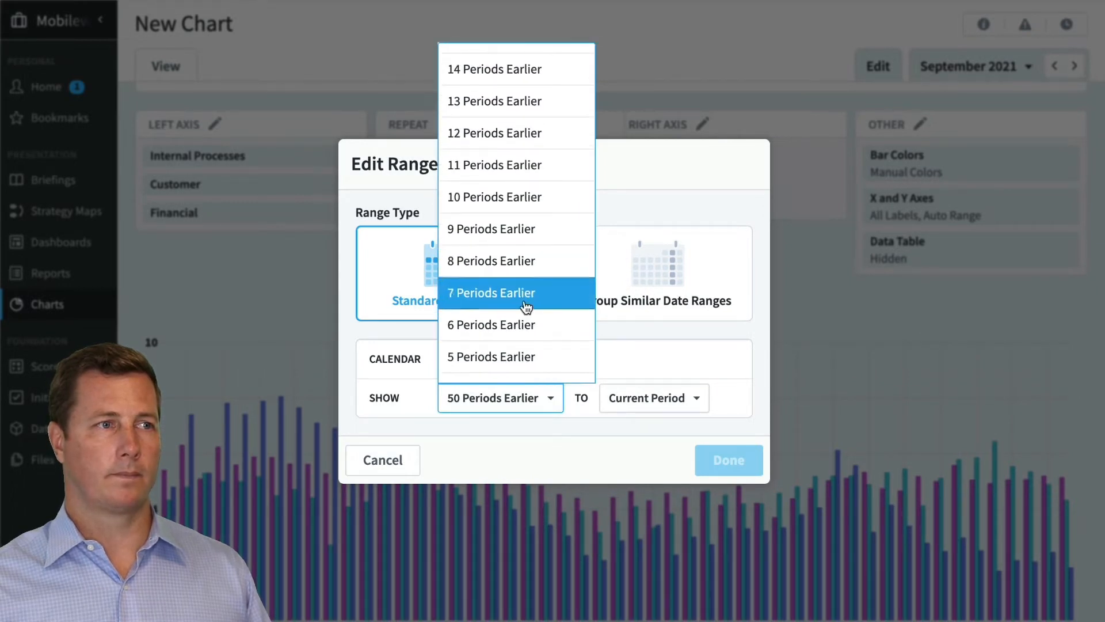
click(525, 360)
click(729, 461)
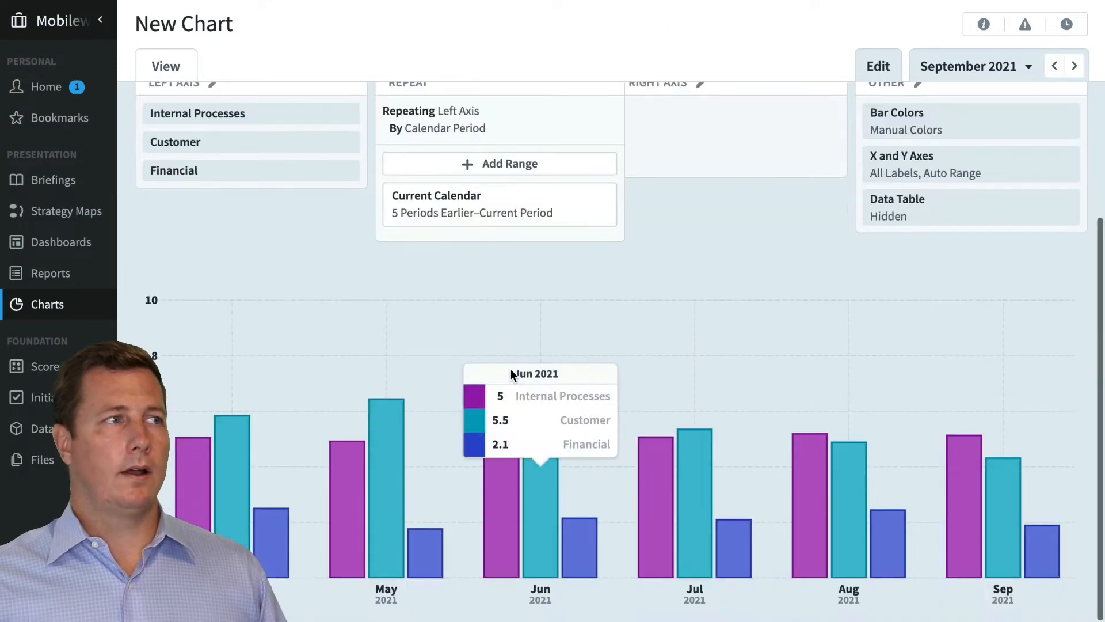
Reorder the left axis series so that Internal Processes sits between Customer and Financial
click(655, 184)
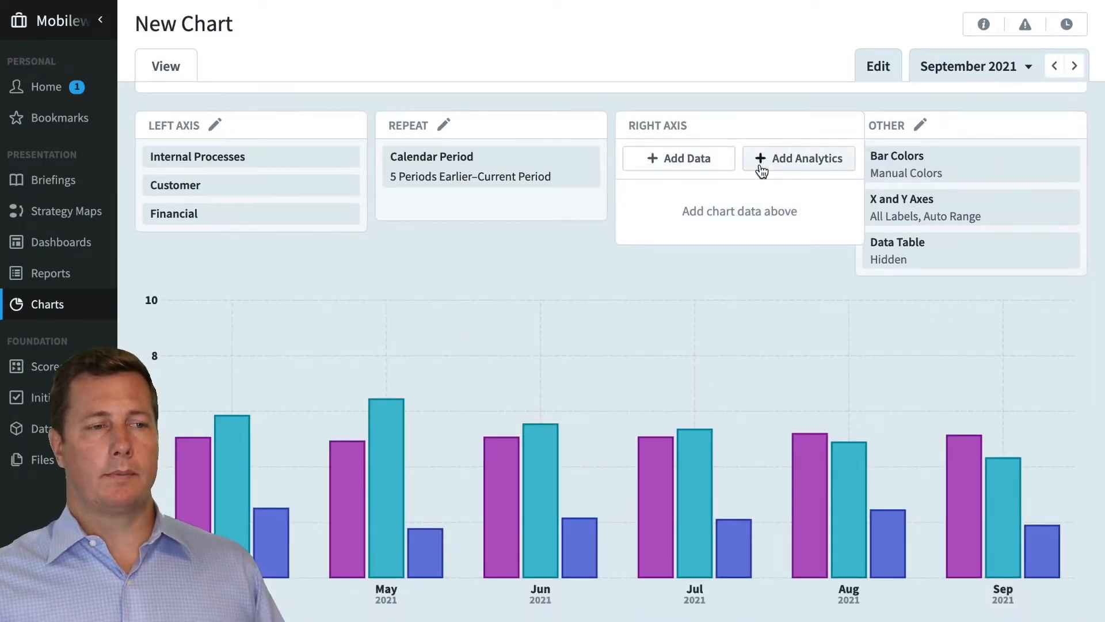
click(261, 172)
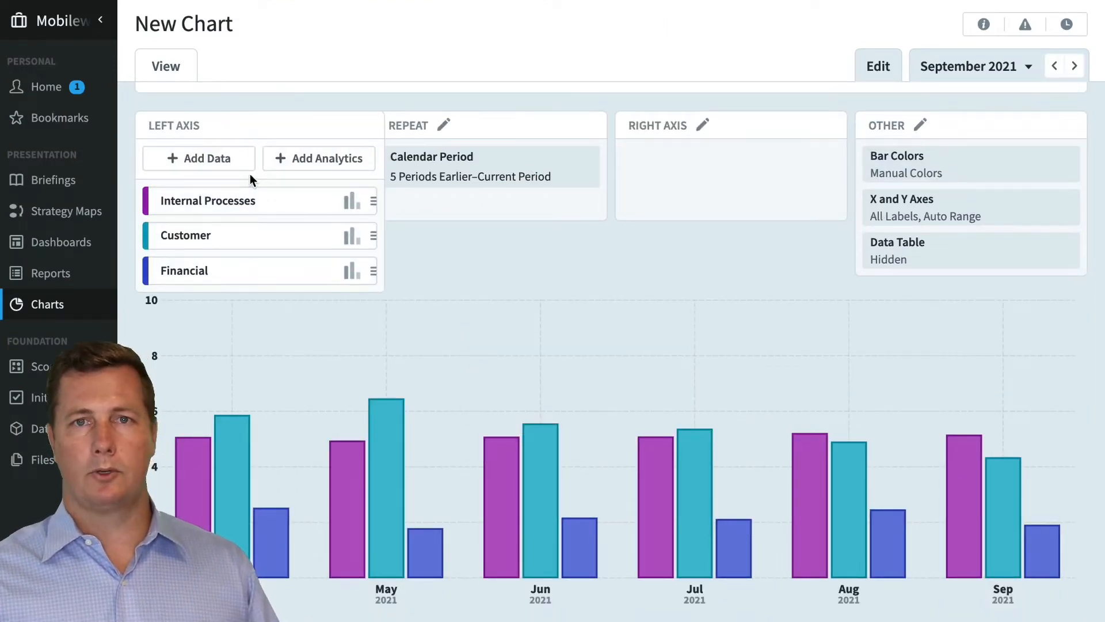
drag(244, 202, 242, 234)
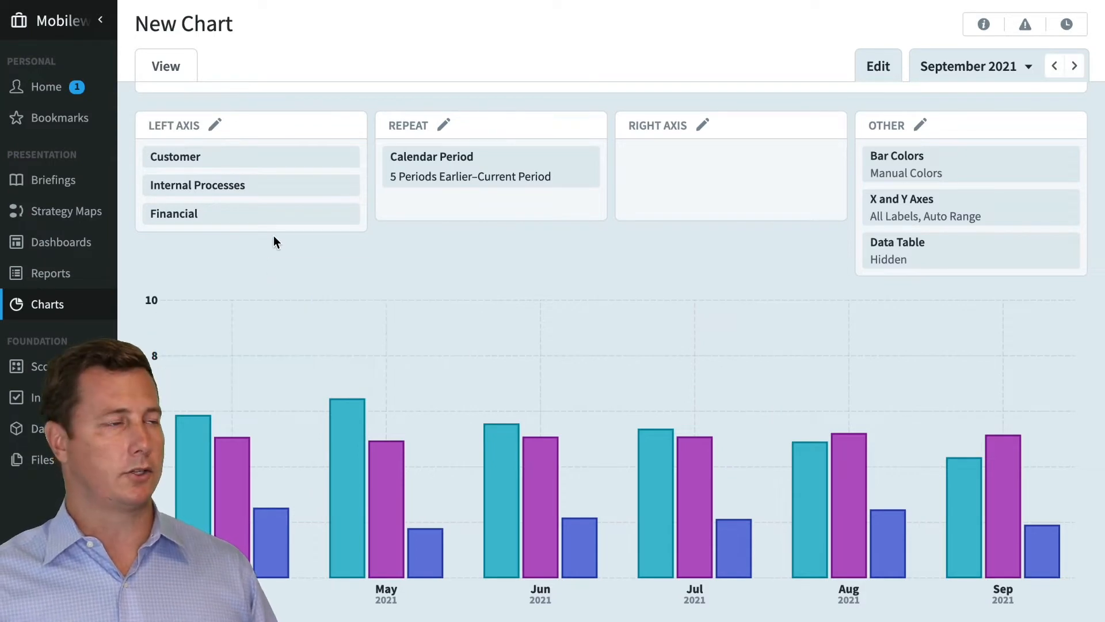
Add a trend line from the analytics options to the left axis
mouse_move(267, 189)
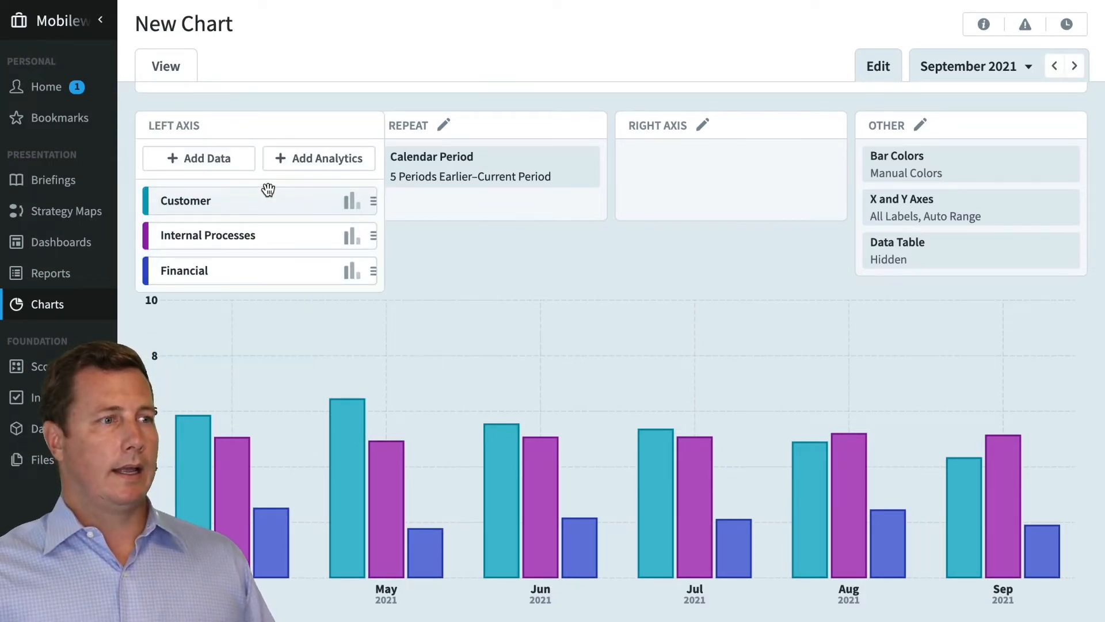
click(310, 165)
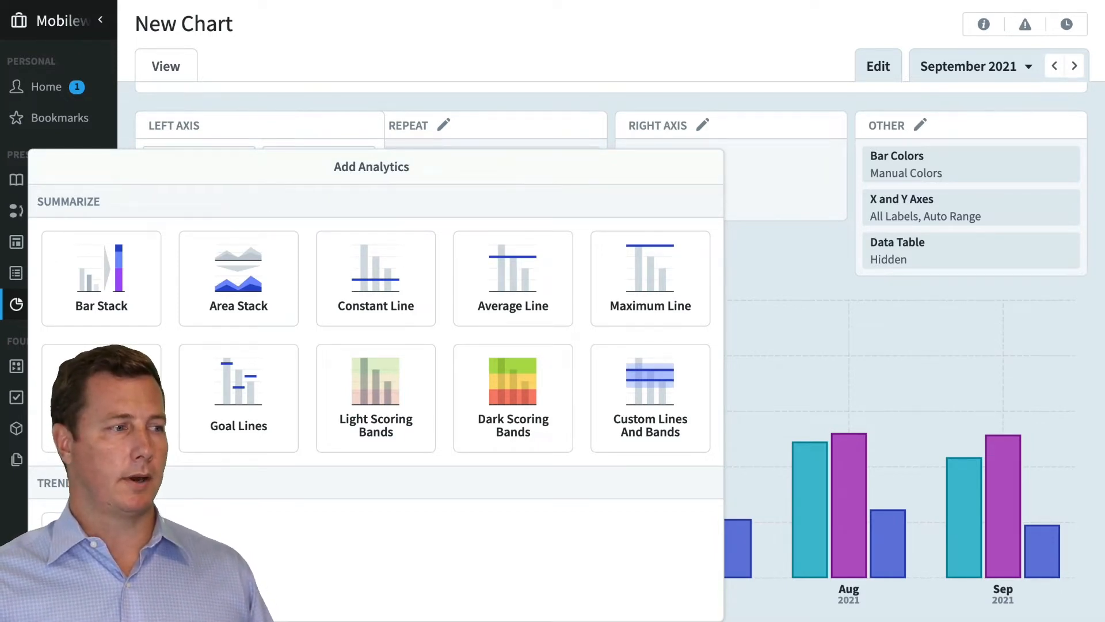
click(650, 398)
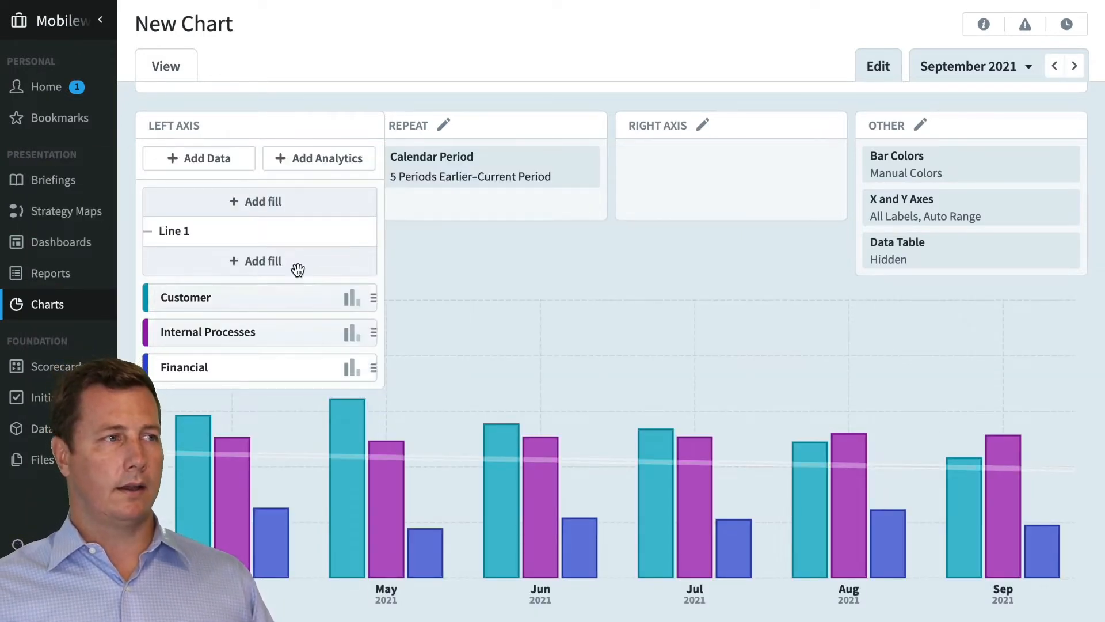
Color the trend line dark green and set it to the most opaque option
click(283, 236)
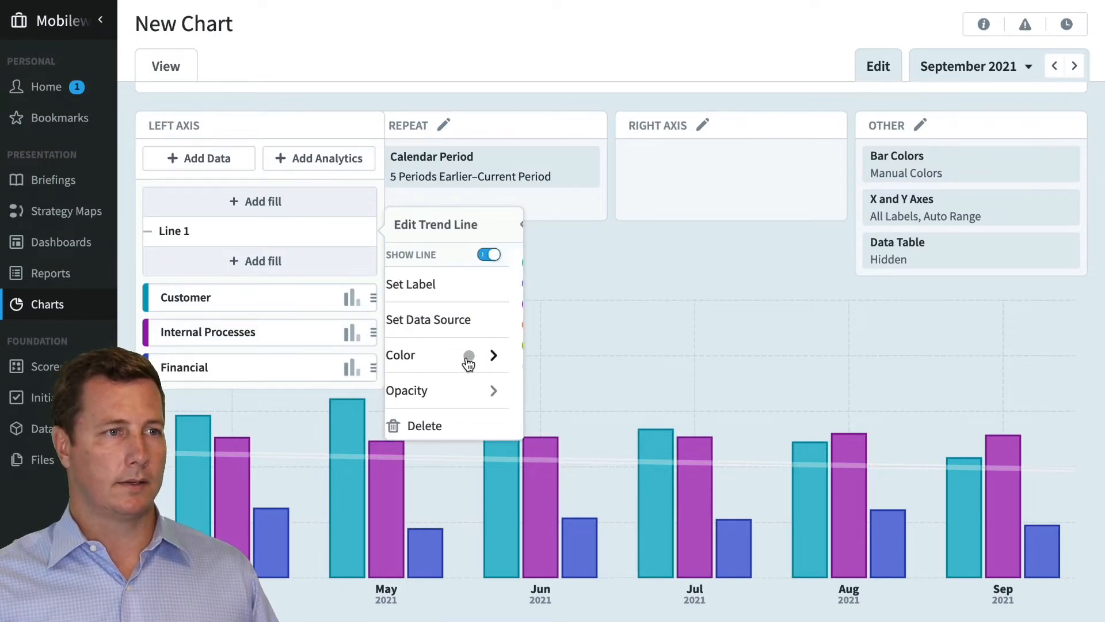
click(468, 357)
click(405, 346)
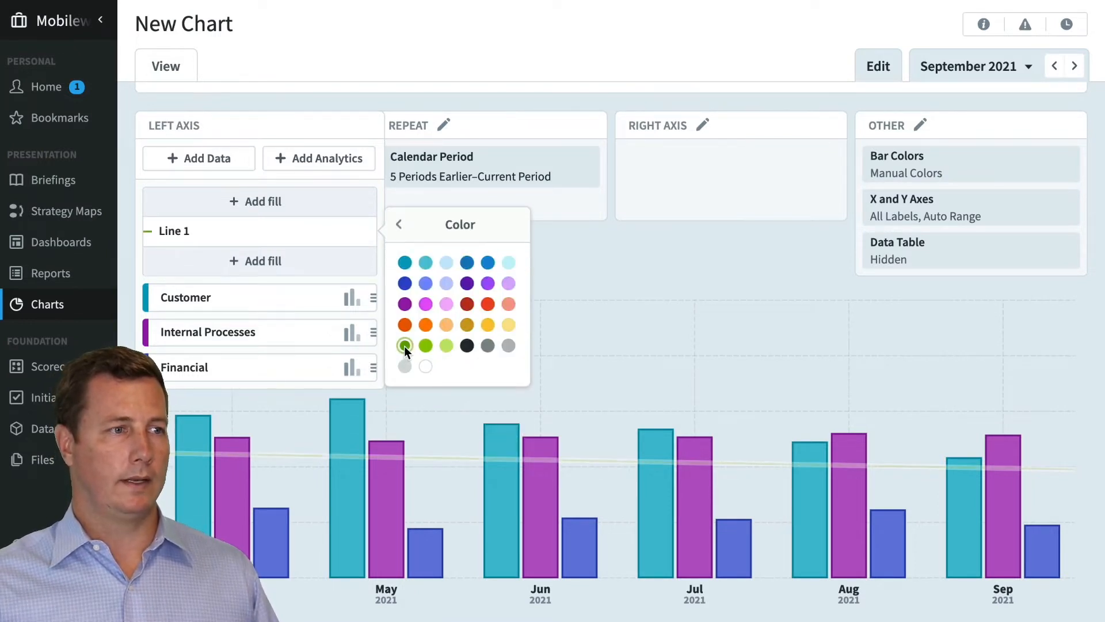
click(397, 229)
click(486, 397)
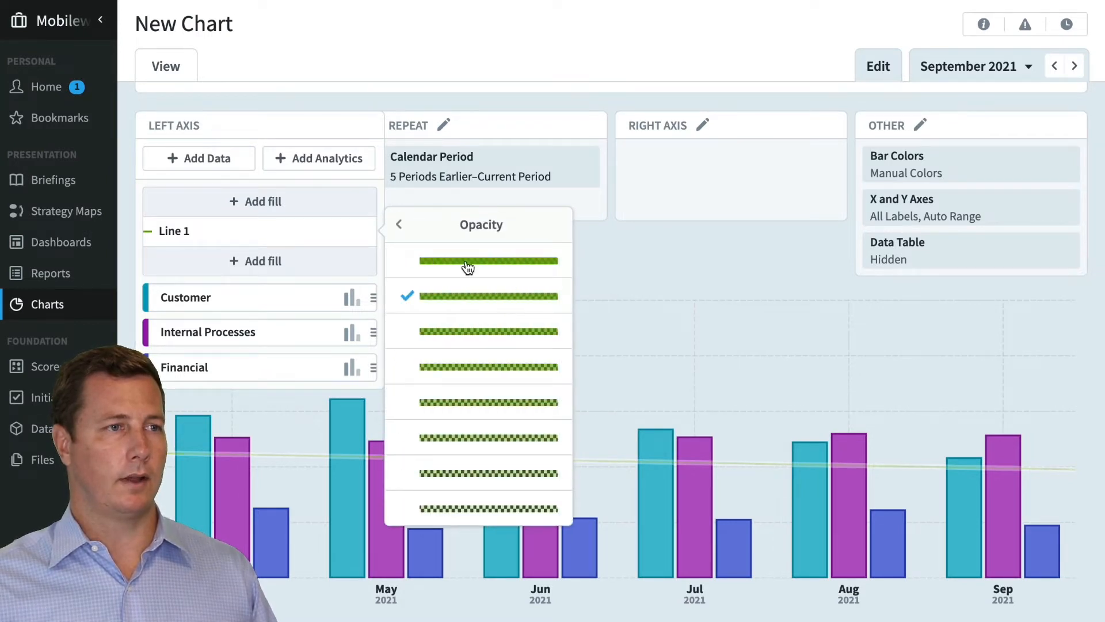
click(410, 230)
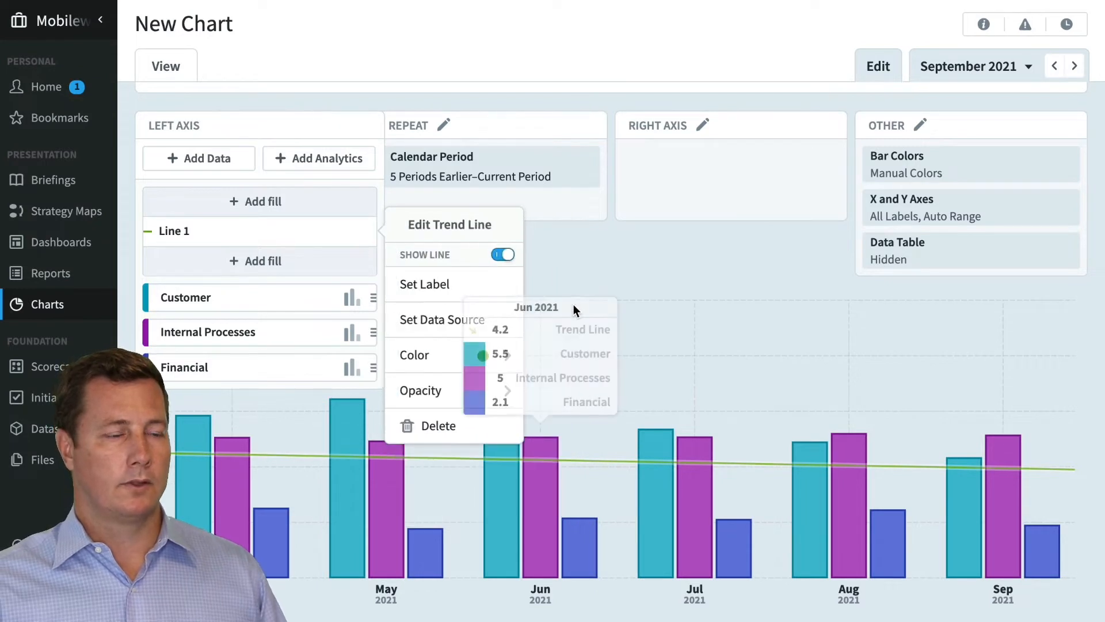
click(572, 305)
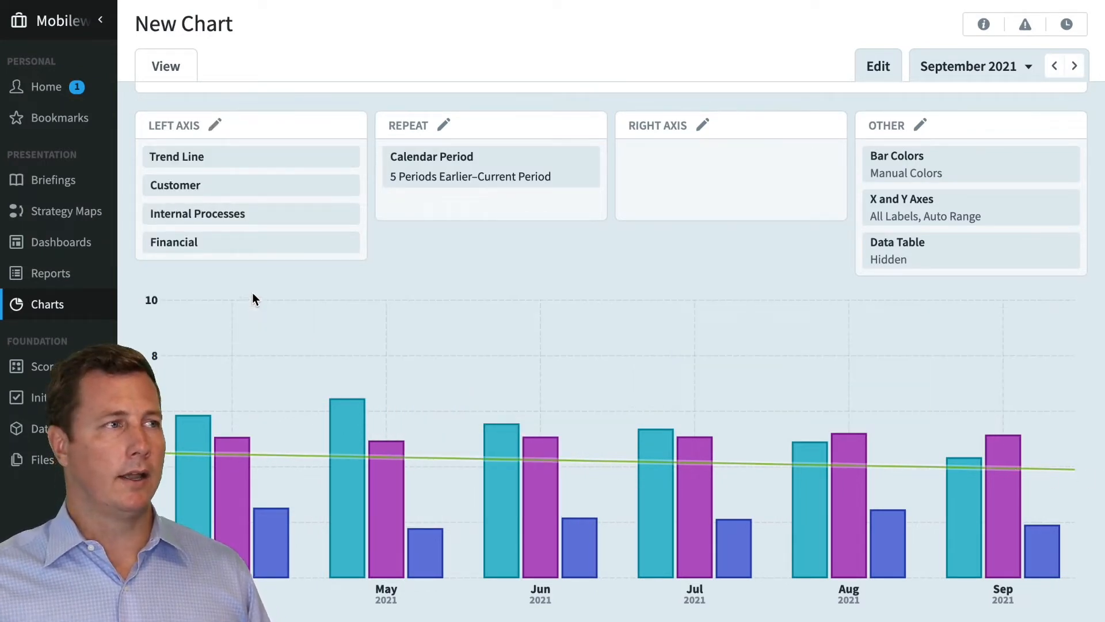
Move the trend line below the Financial series in the left axis order
click(268, 221)
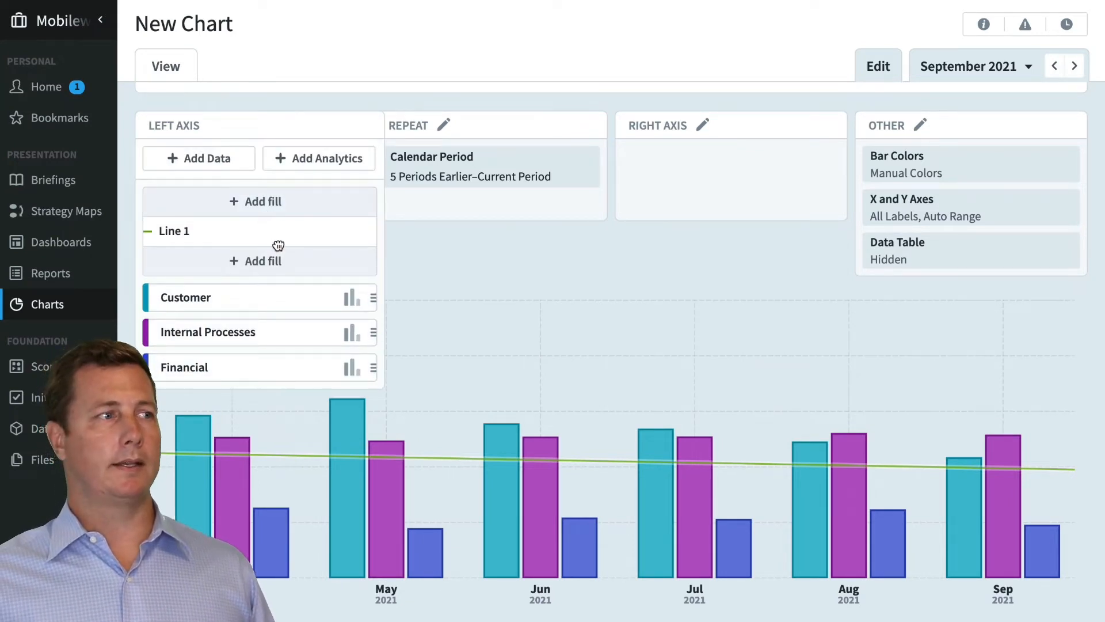
drag(279, 246, 286, 339)
click(345, 495)
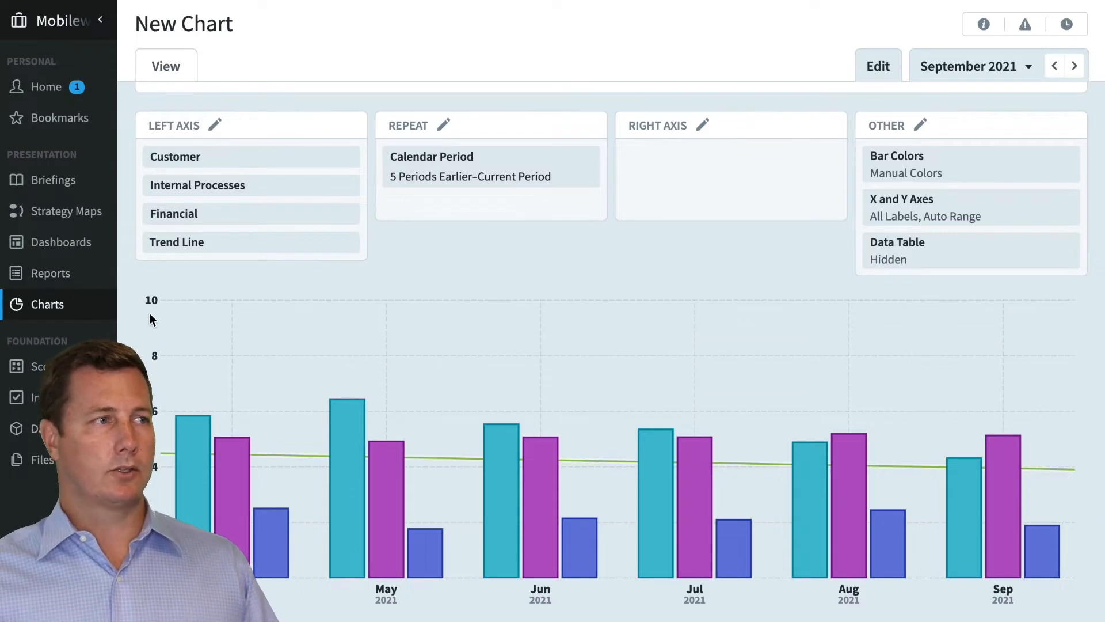
Add a shown fill beneath the trend line on the left axis
click(216, 246)
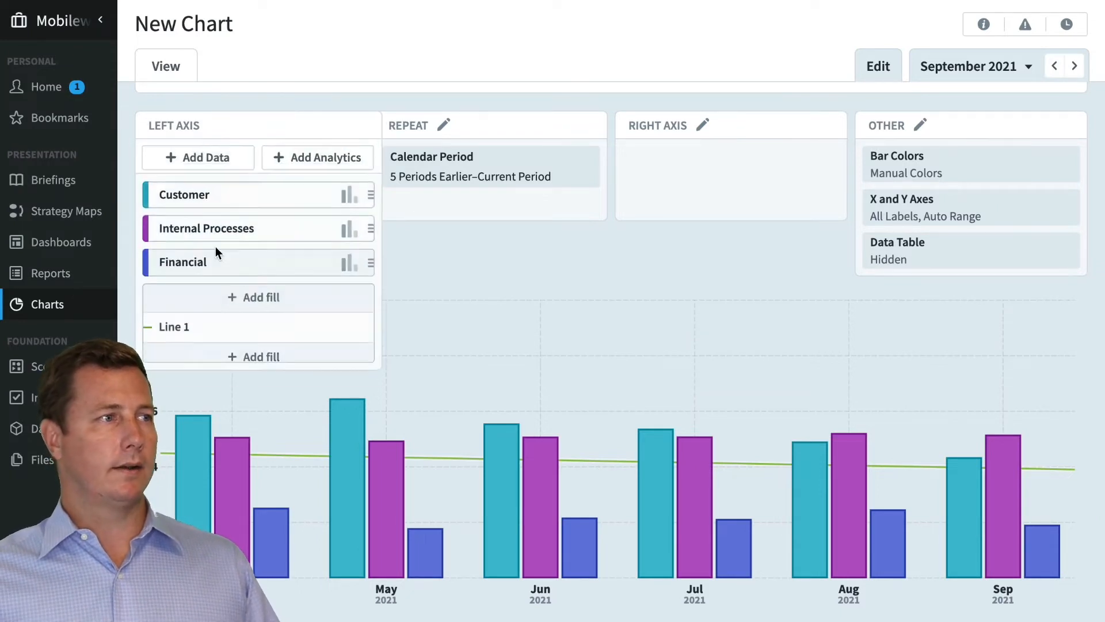
click(288, 366)
click(504, 390)
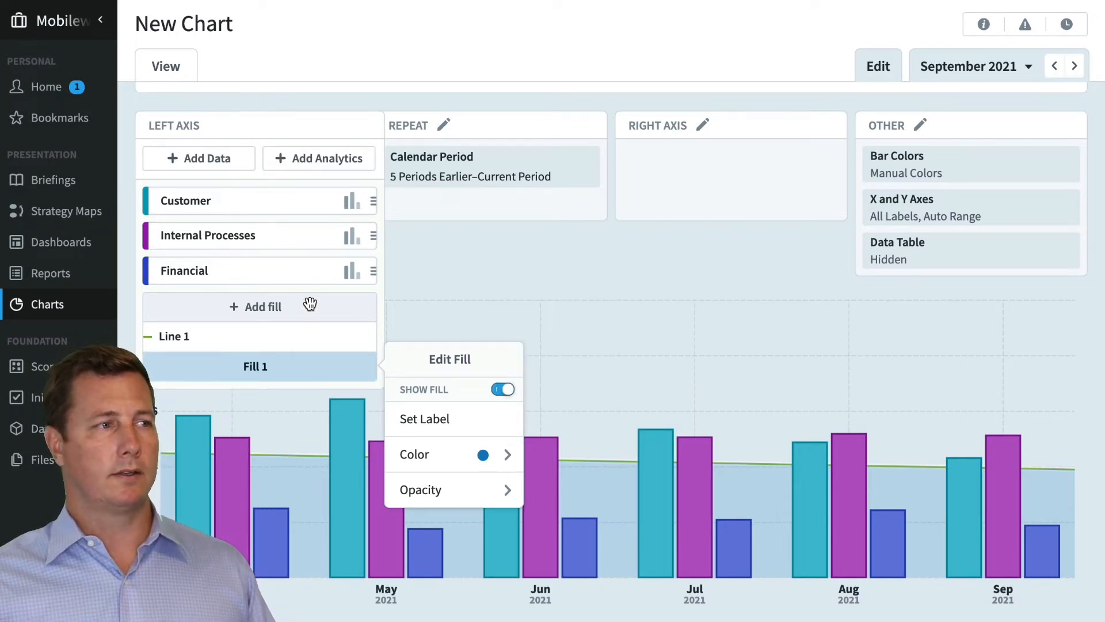
Add a fill above the trend line and color it red
click(503, 331)
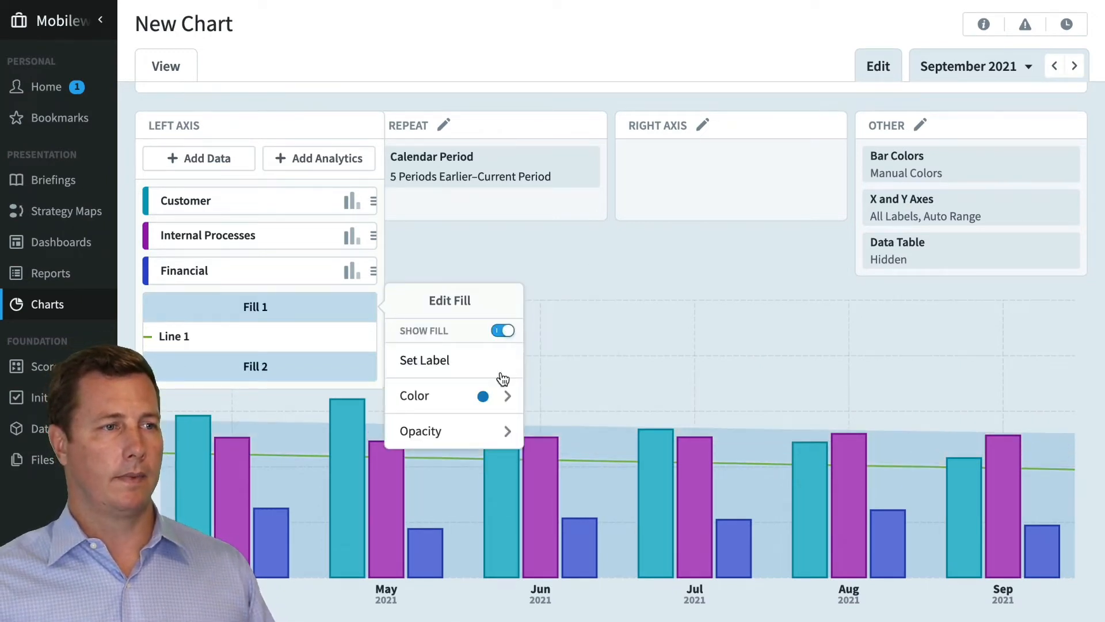
click(499, 395)
click(488, 379)
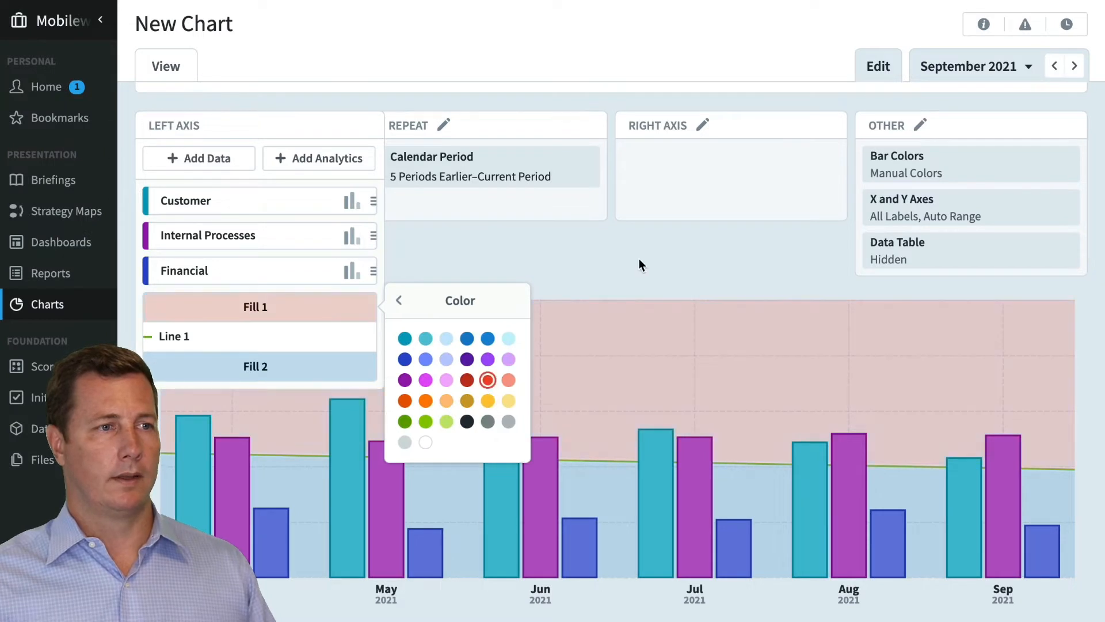
click(642, 253)
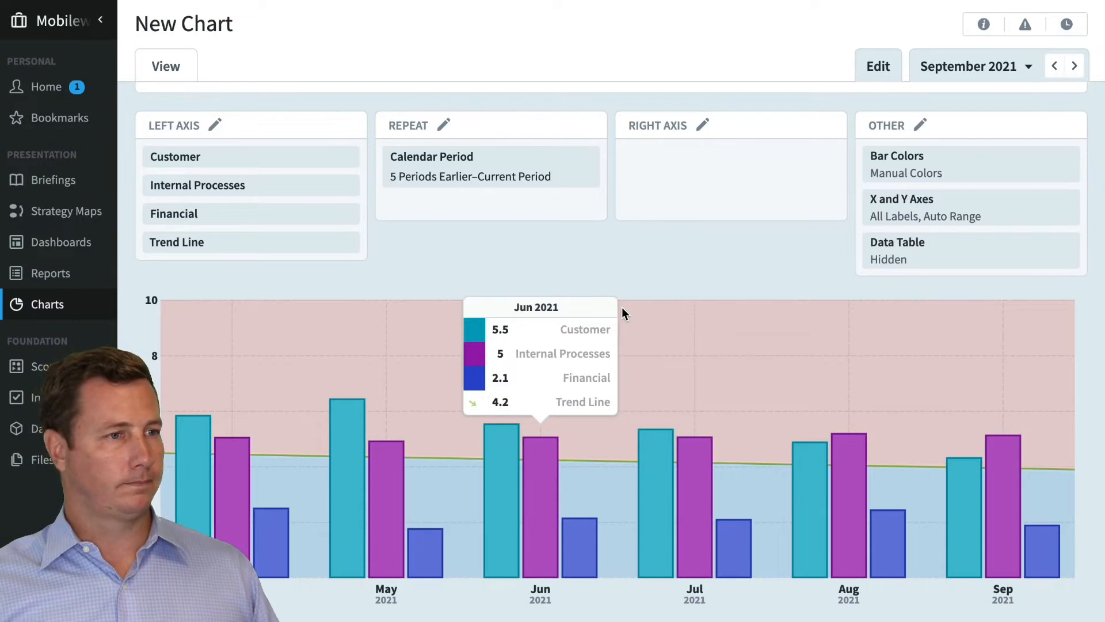
Delete the trend line, together with its fills, from the left axis
mouse_move(312, 265)
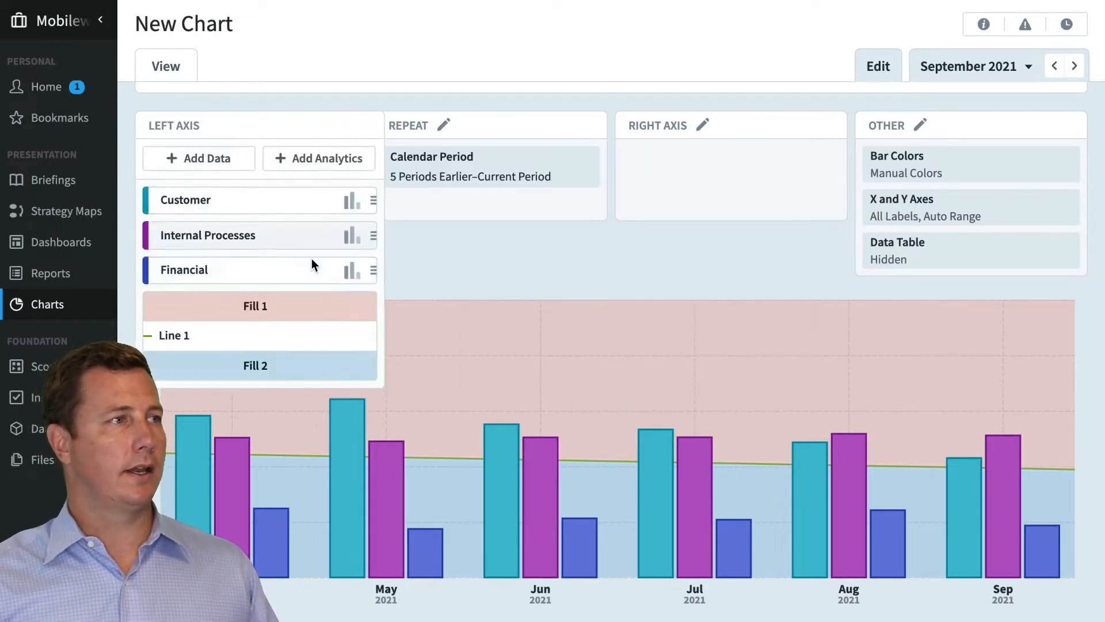
scroll(312, 262, up, 2)
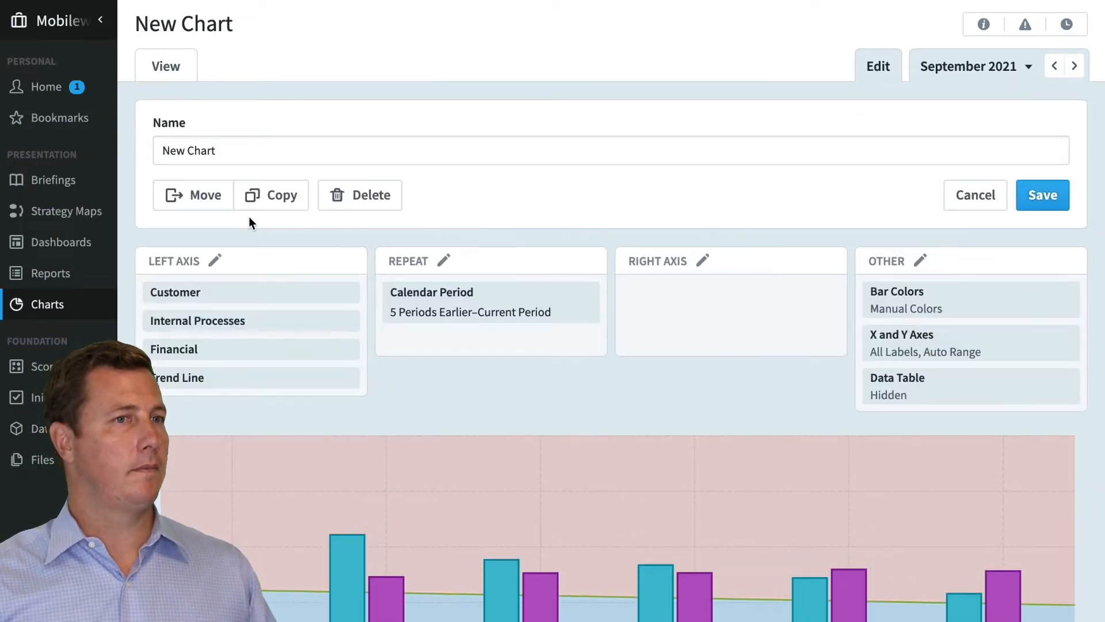
mouse_move(370, 305)
scroll(375, 311, down, 1)
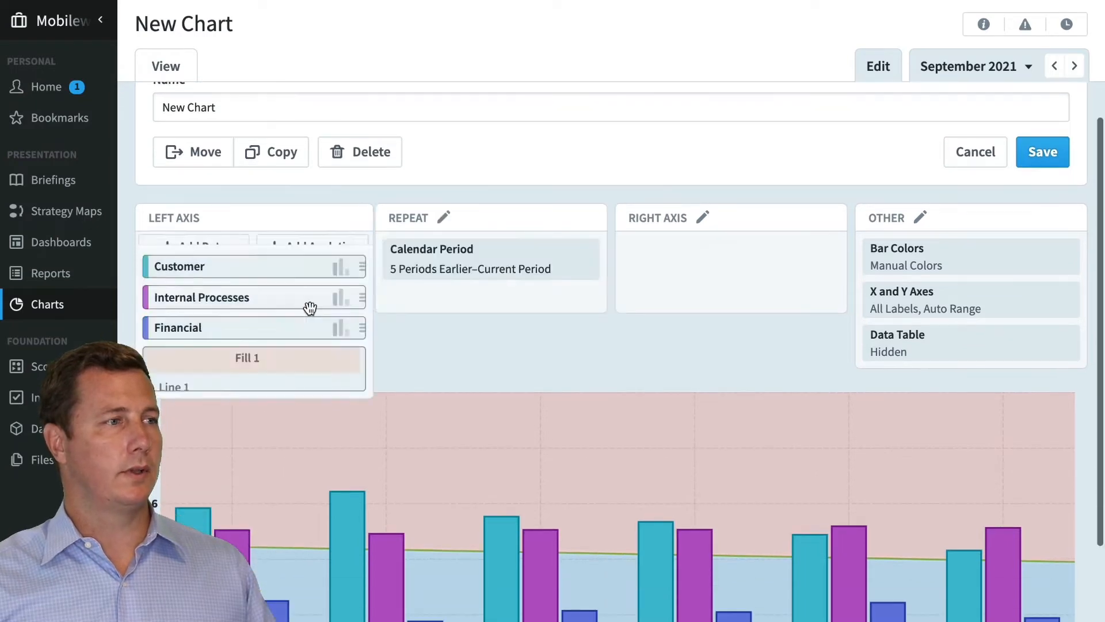
click(295, 432)
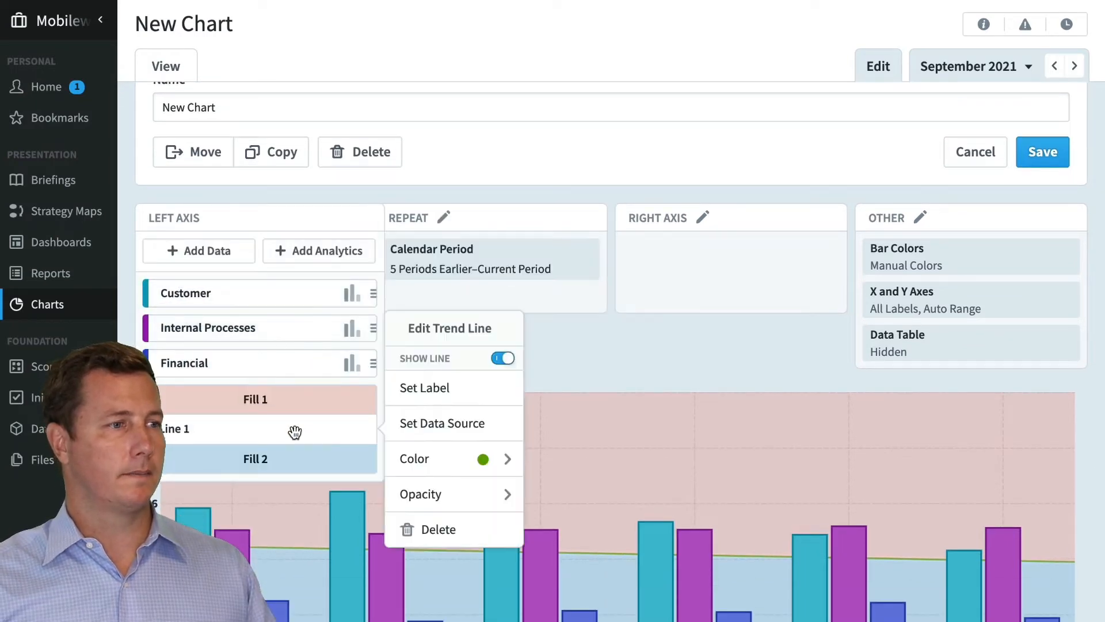
click(472, 528)
Set the chart's bar colors to Score Colors
scroll(528, 416, down, 2)
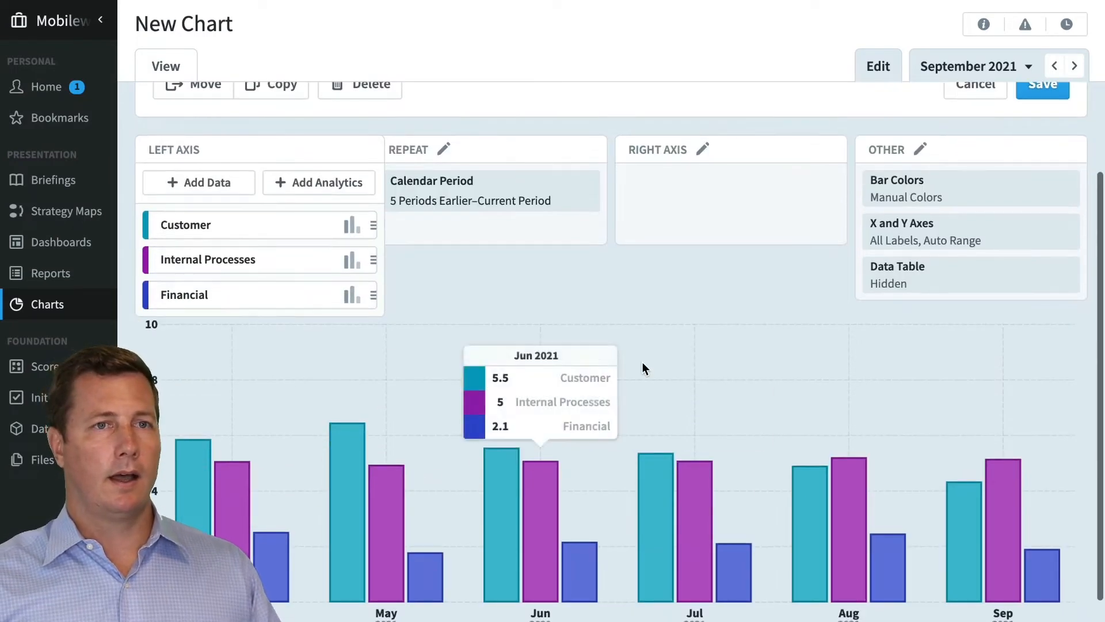
mouse_move(1023, 218)
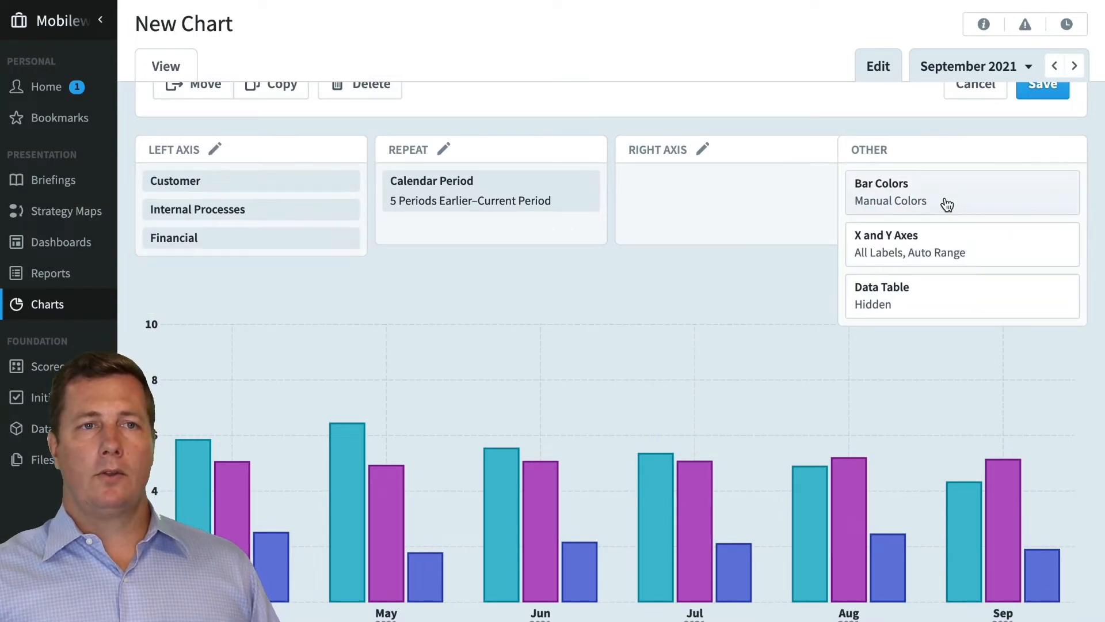
click(923, 202)
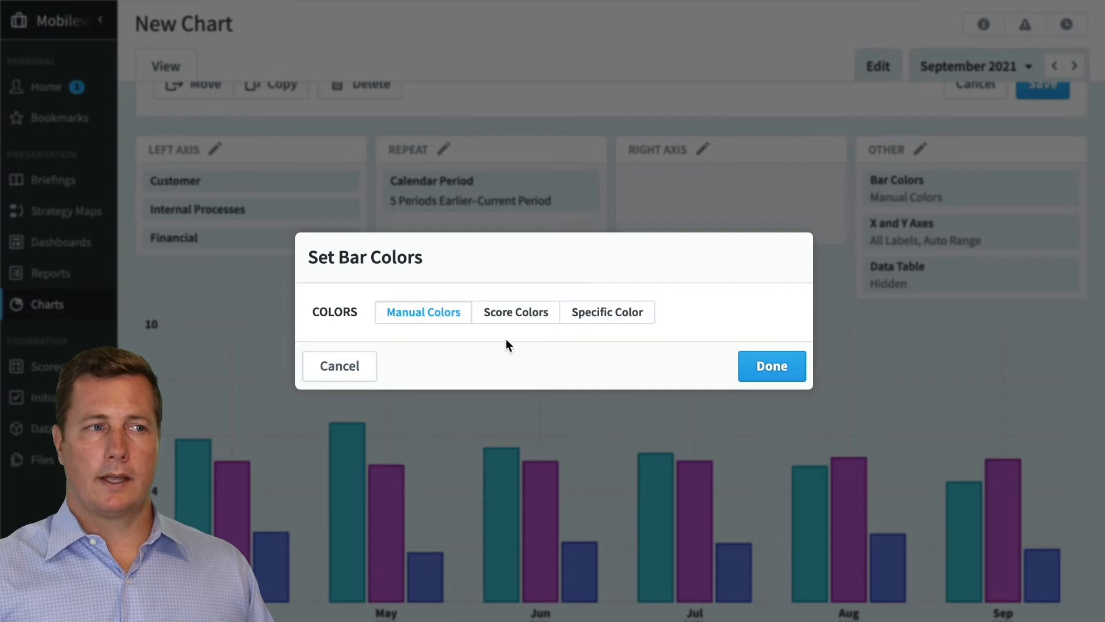
click(529, 324)
click(763, 362)
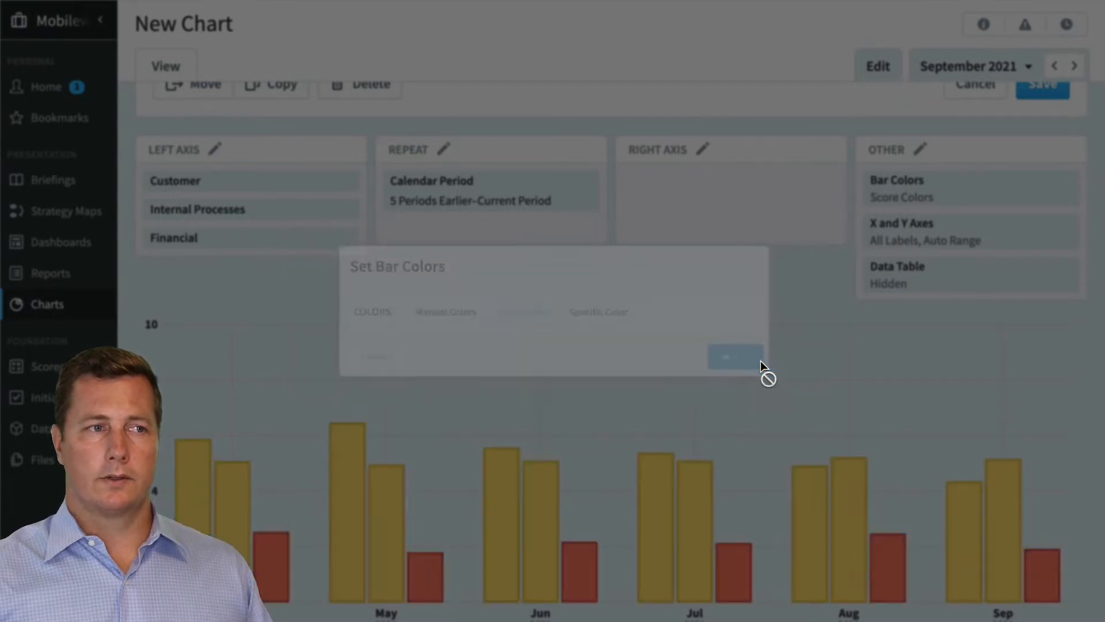
scroll(559, 494, down, 1)
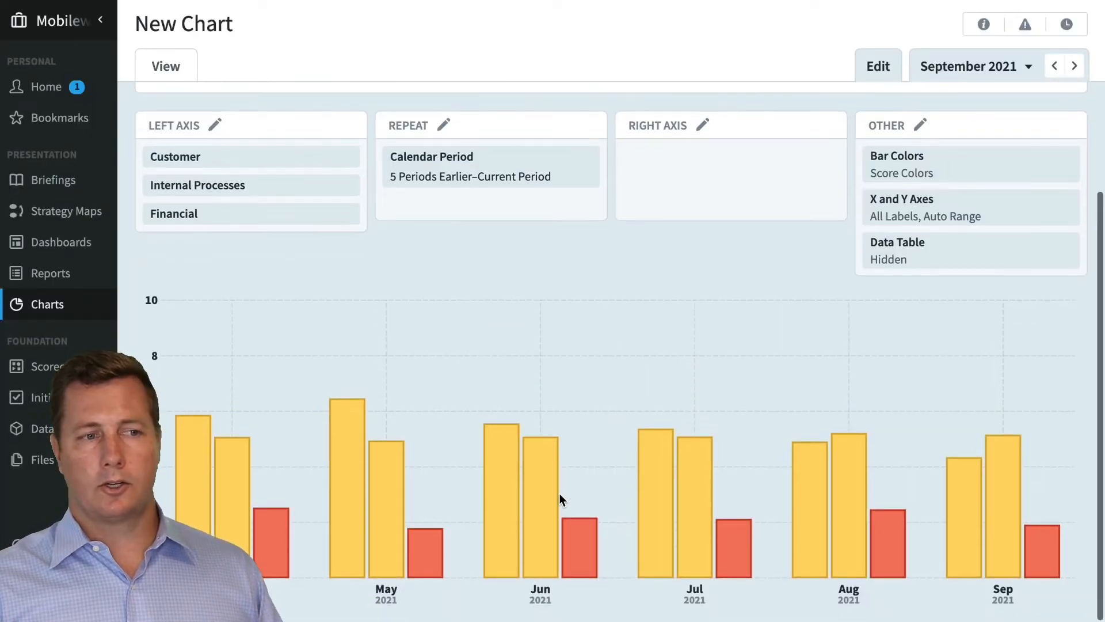
mouse_move(968, 513)
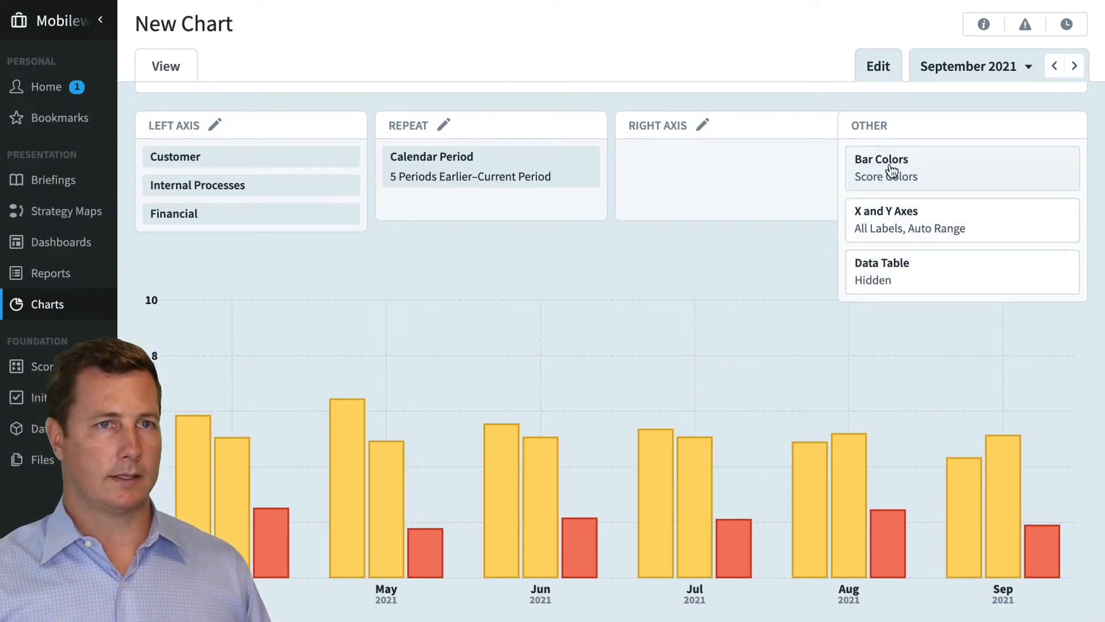
Turn off both the X axis labels and the Y axis labels on the chart
click(908, 235)
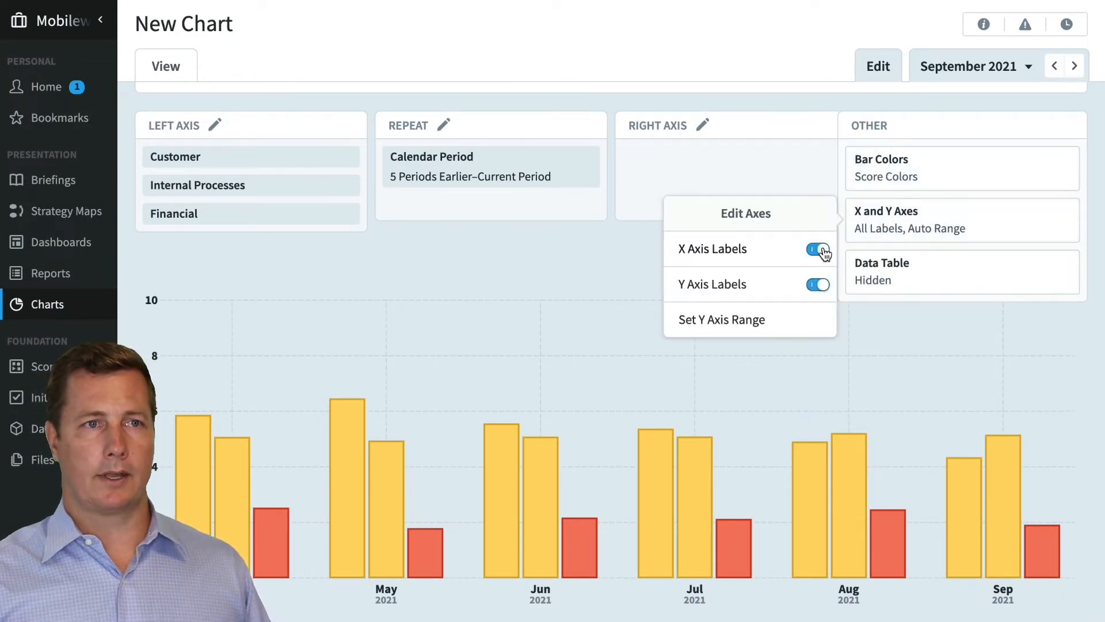
click(824, 251)
click(820, 286)
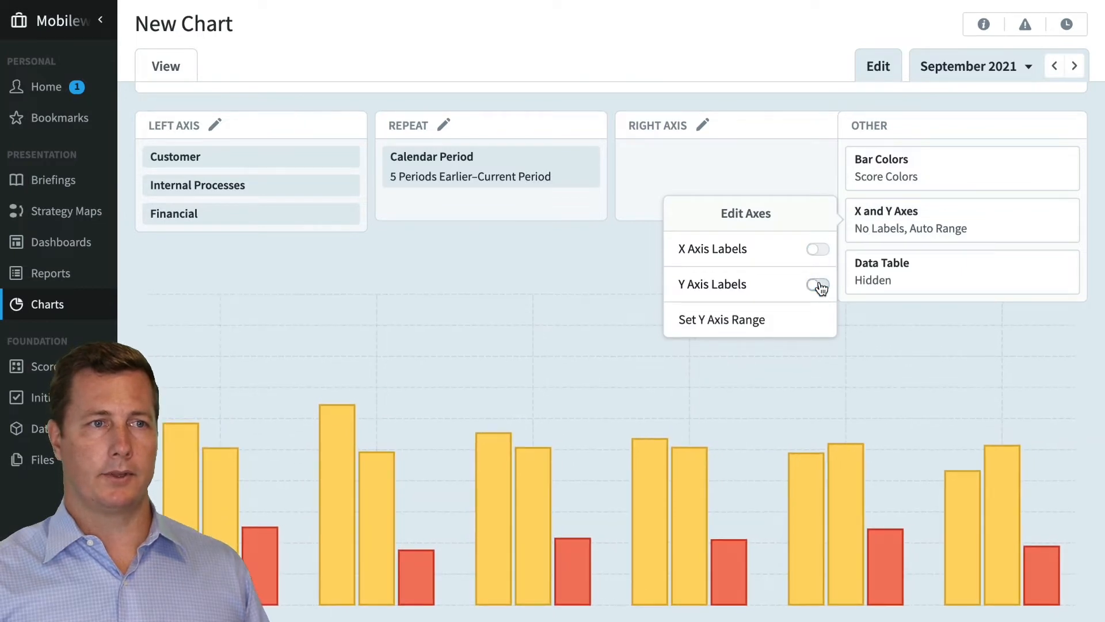
Set the Y axis range to a manual maximum of 20, leaving the minimum on Auto
click(765, 322)
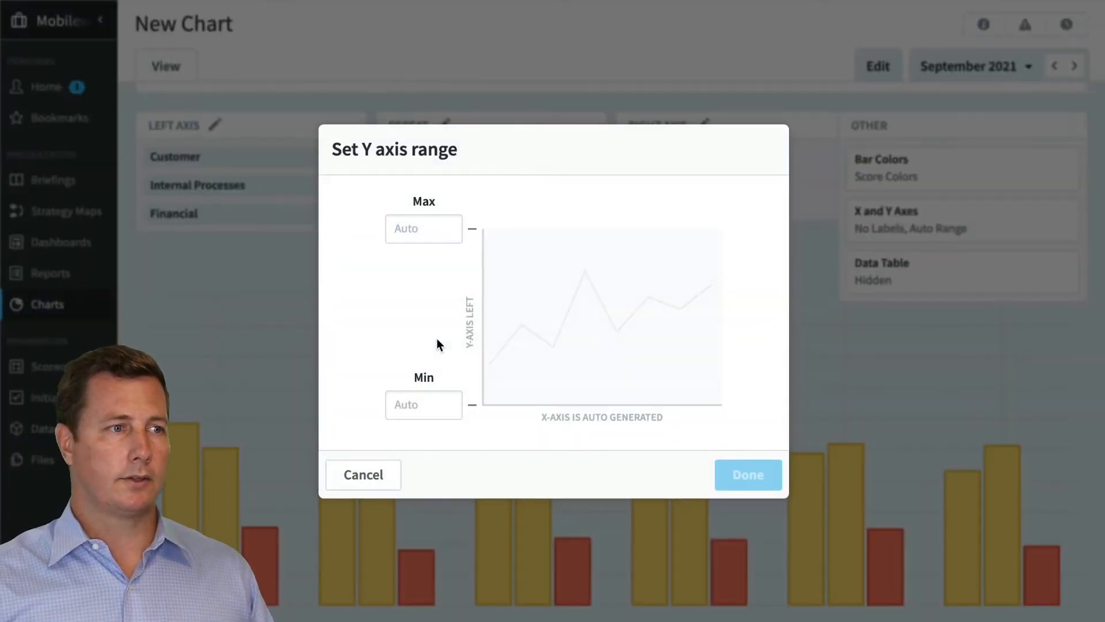
click(421, 228)
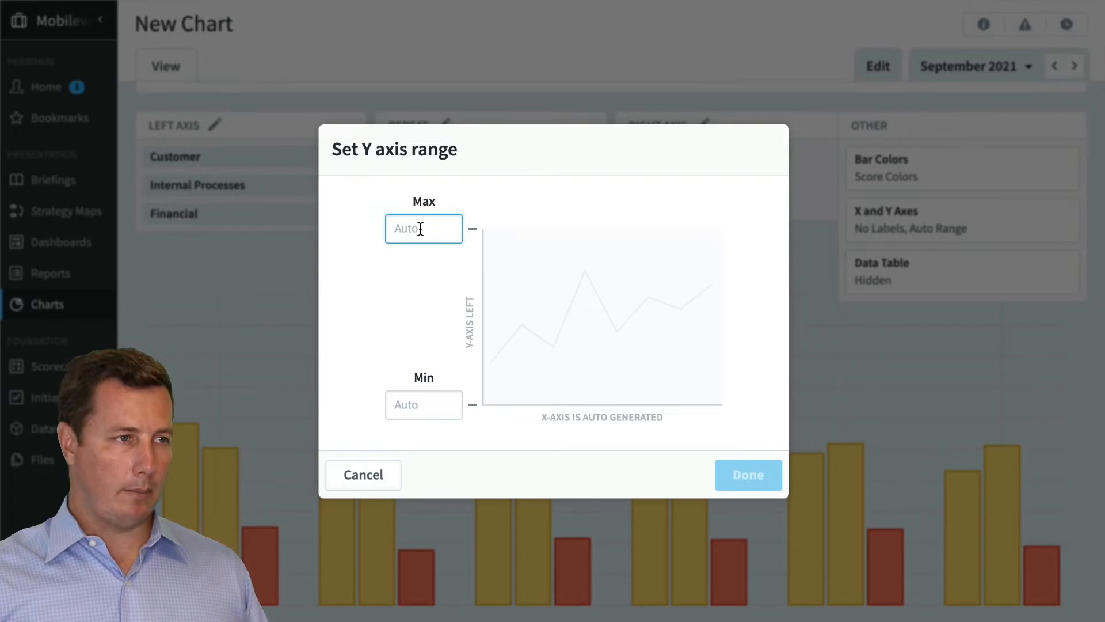
text(20)
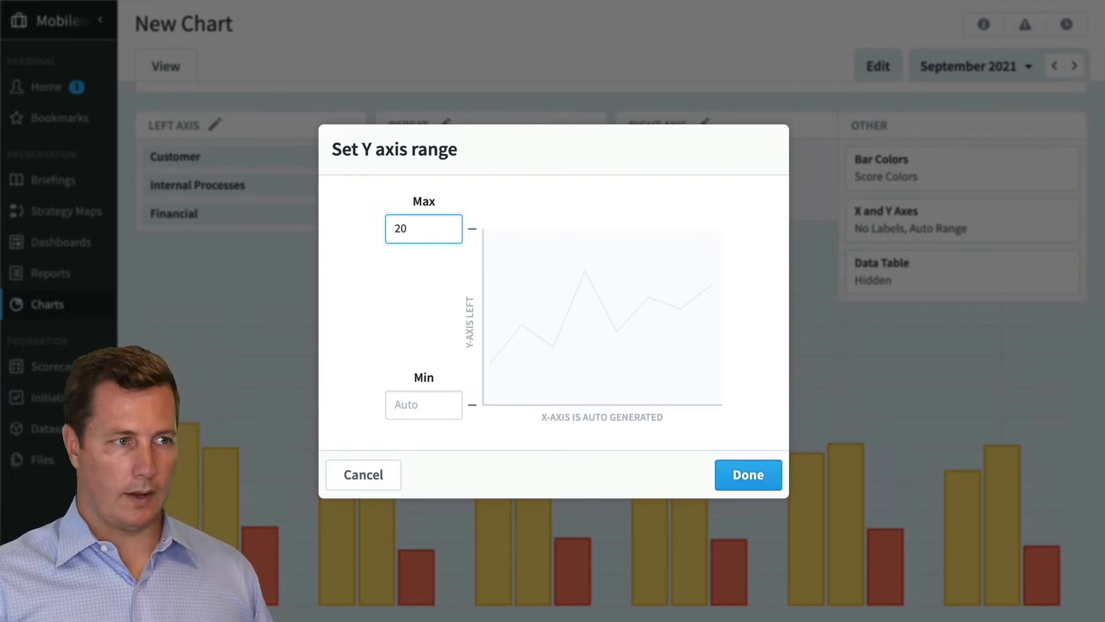
click(769, 490)
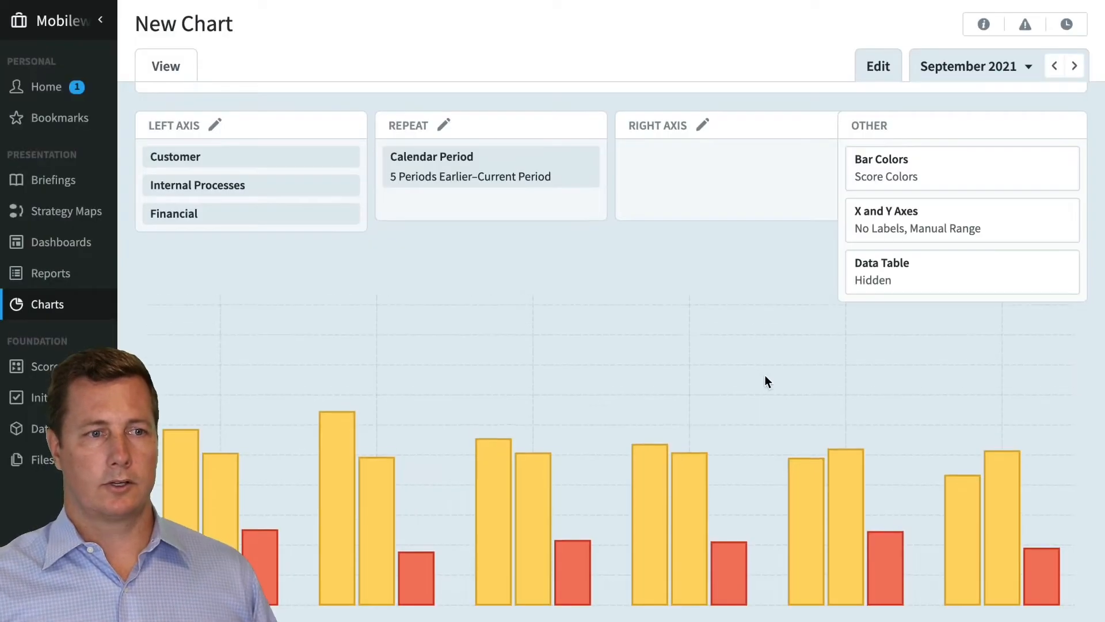
Turn the X axis and Y axis labels back on and close the axis settings
click(888, 224)
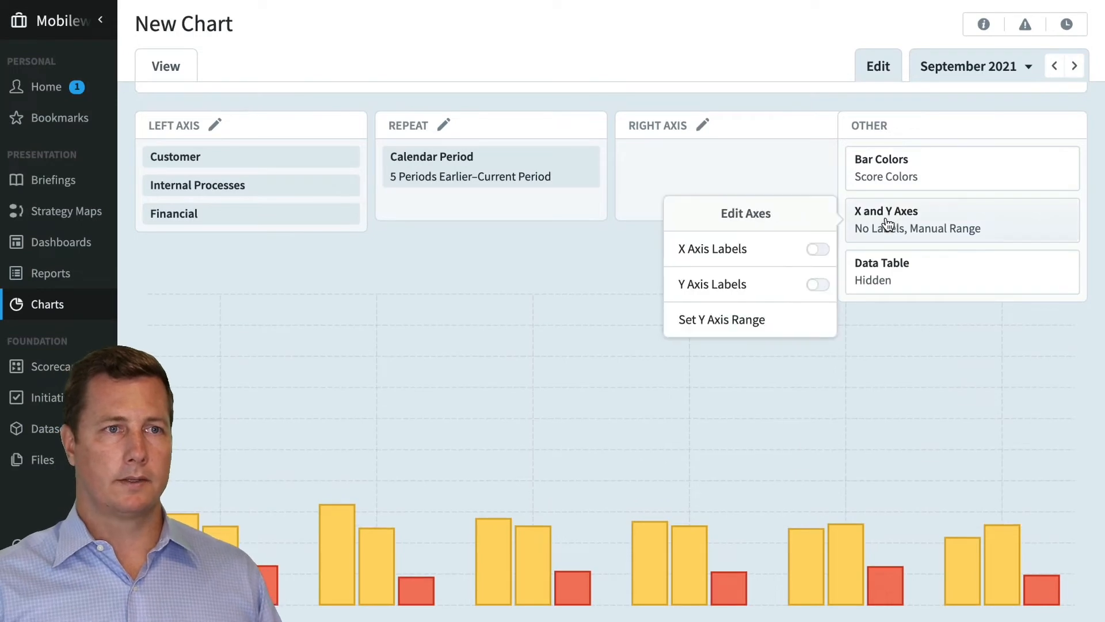
click(820, 284)
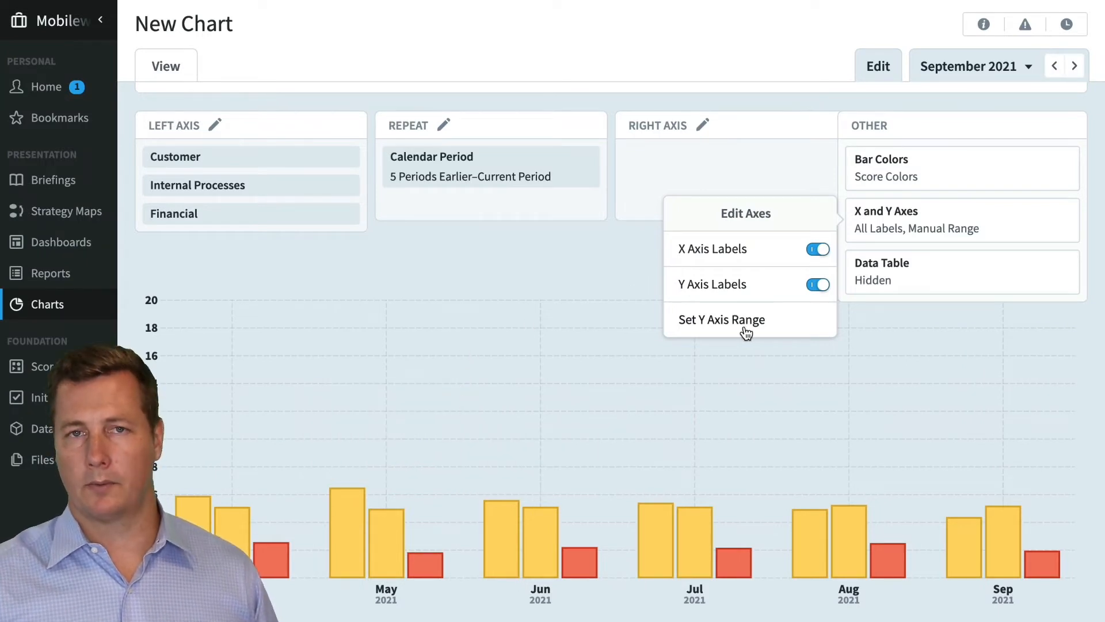
click(591, 266)
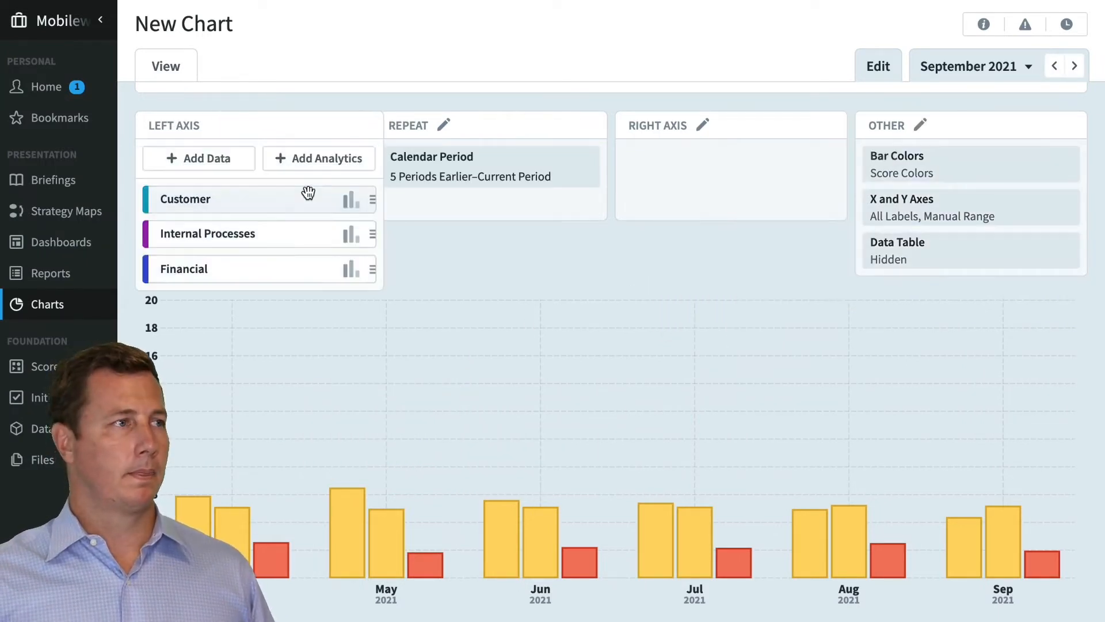
Start another chart without saving the current changes, and create it as a Blank layout named New Chart
click(48, 305)
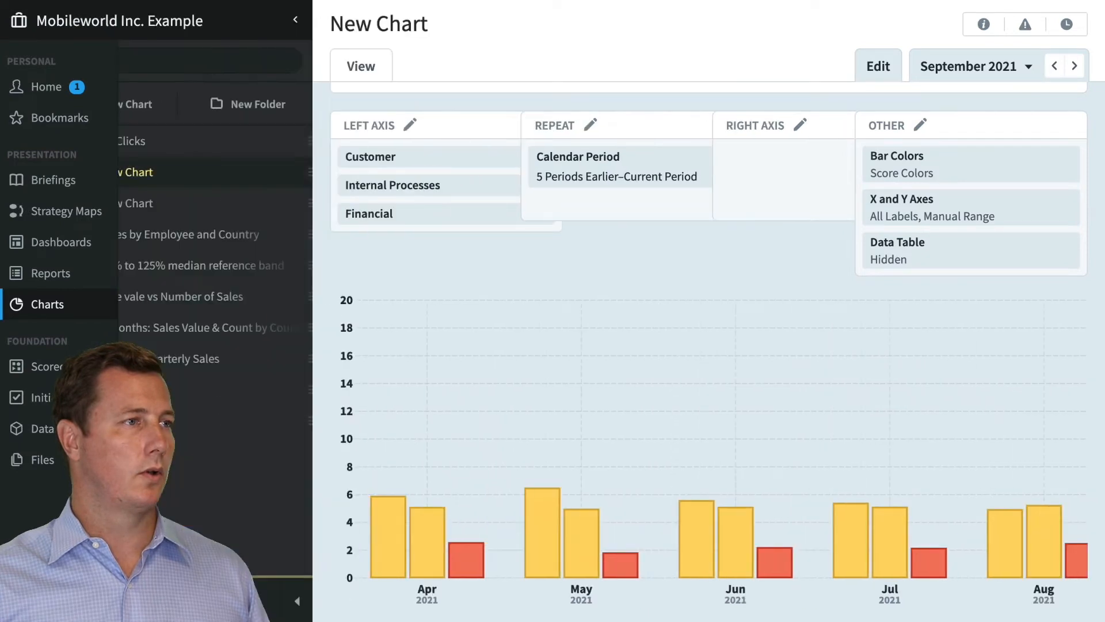
click(200, 109)
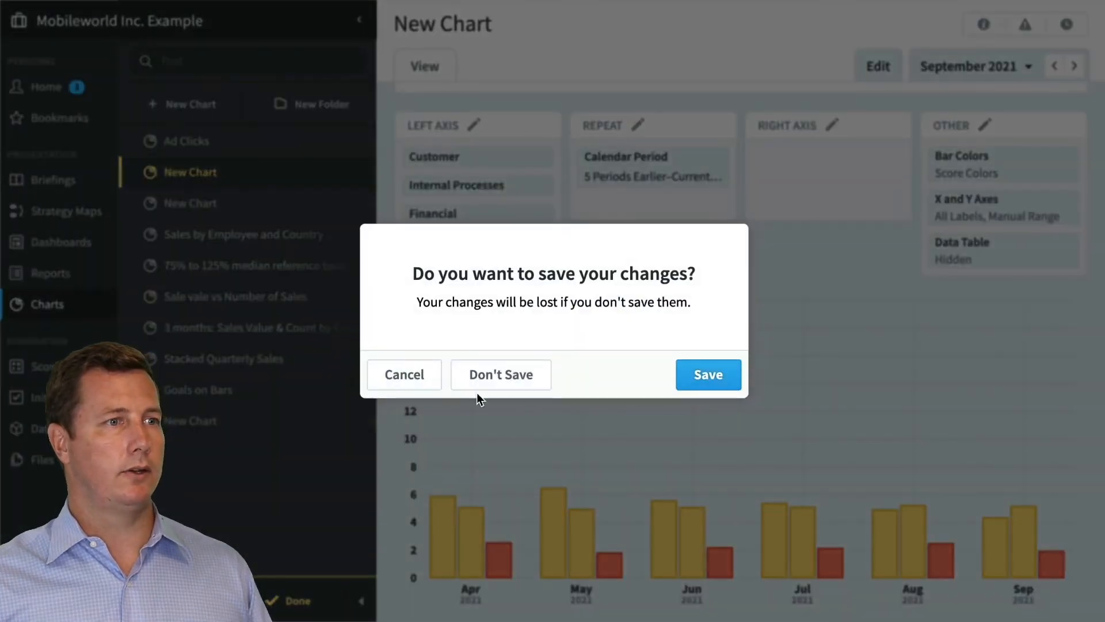
click(500, 375)
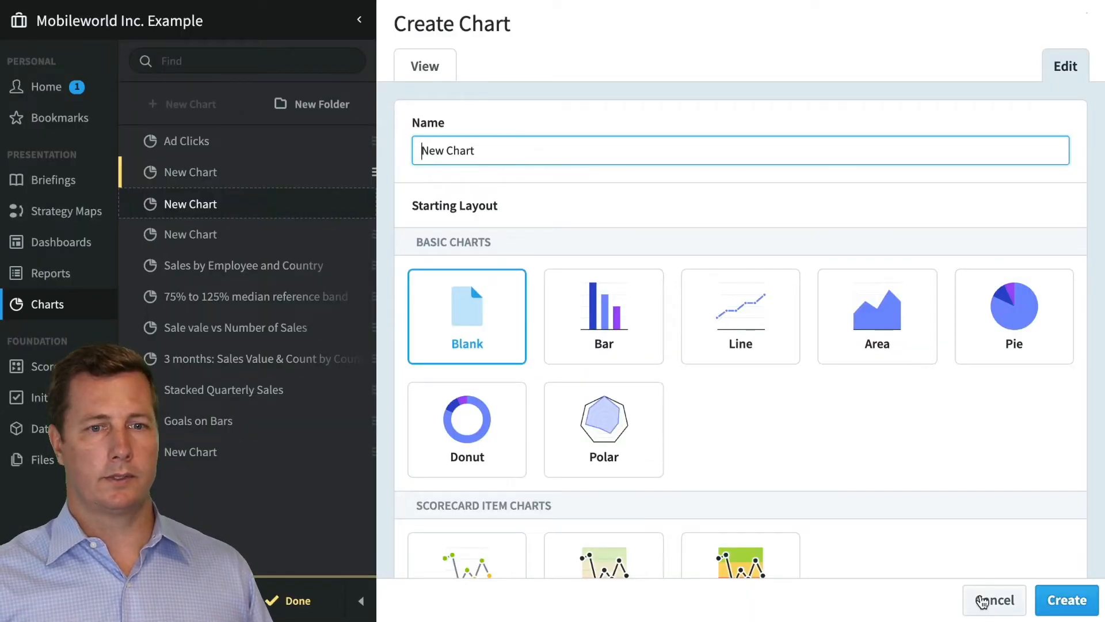
click(1067, 601)
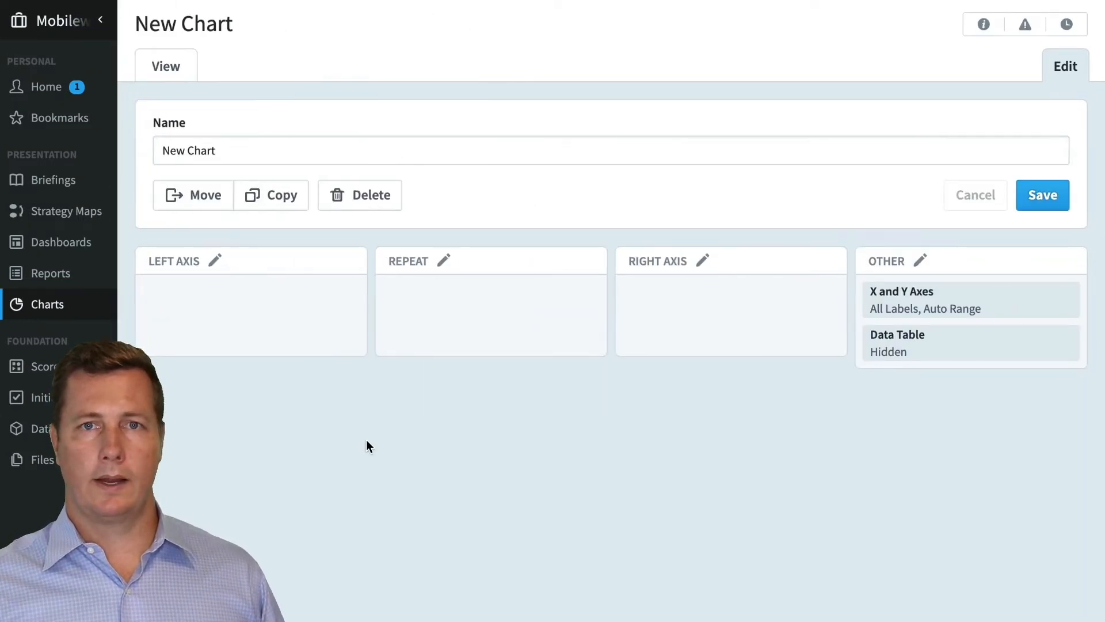
Add a bar series to the left axis using the Sale Price field of the Device Sales dataset
click(213, 260)
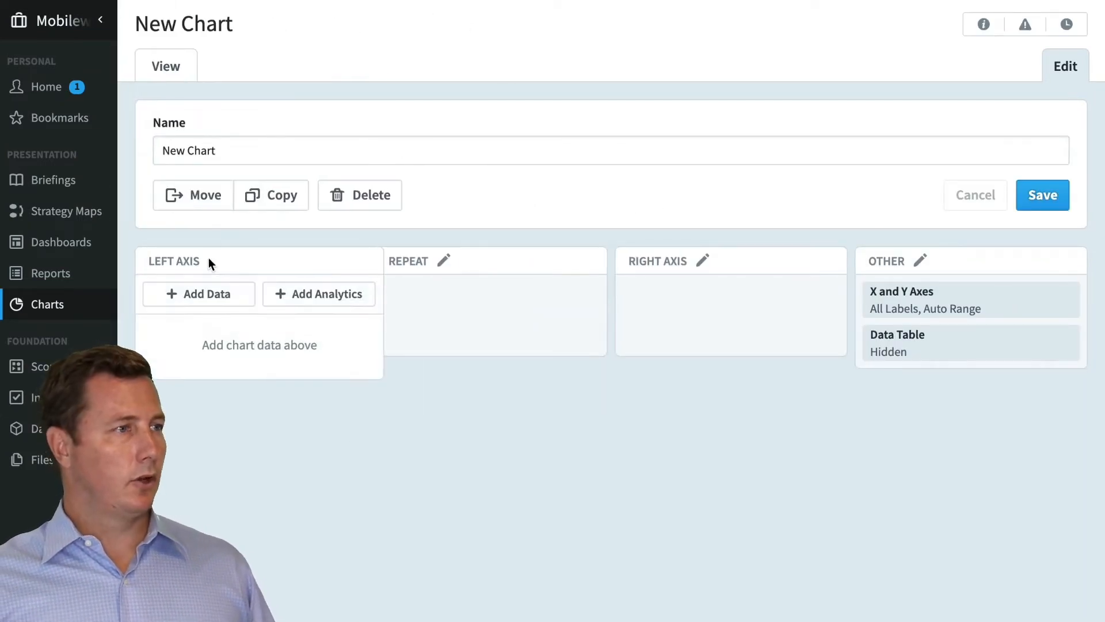
click(218, 301)
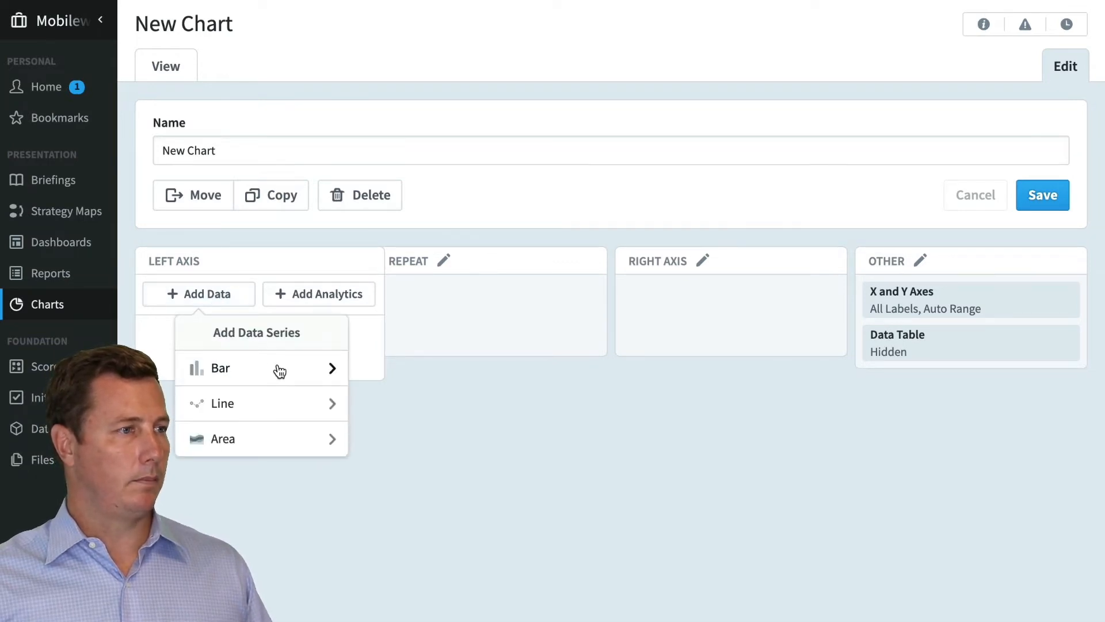
click(307, 449)
mouse_move(464, 331)
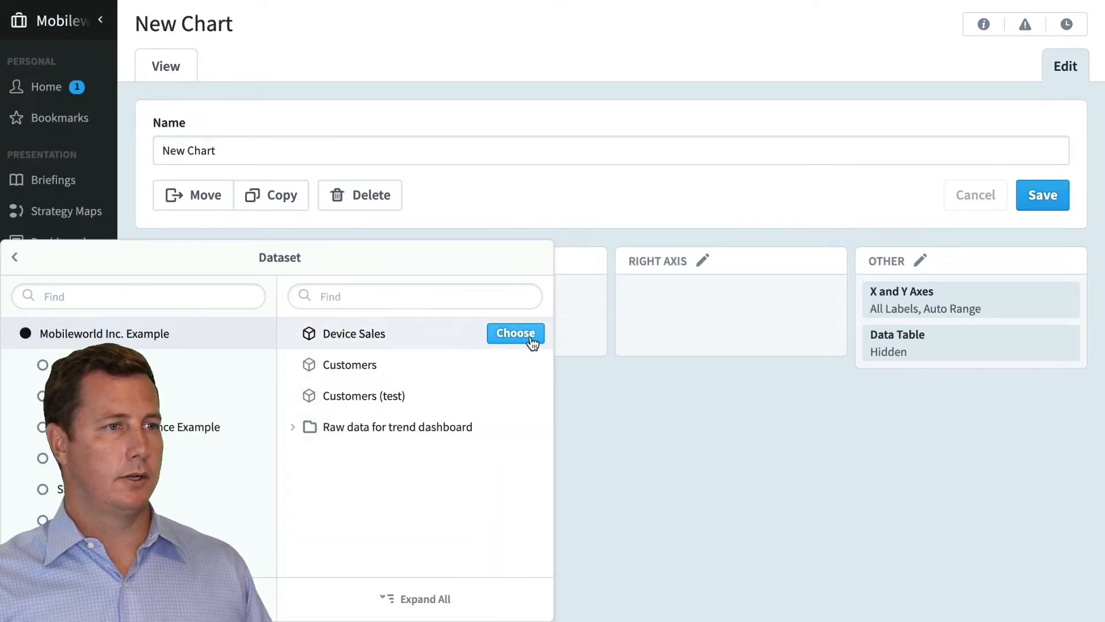
click(530, 341)
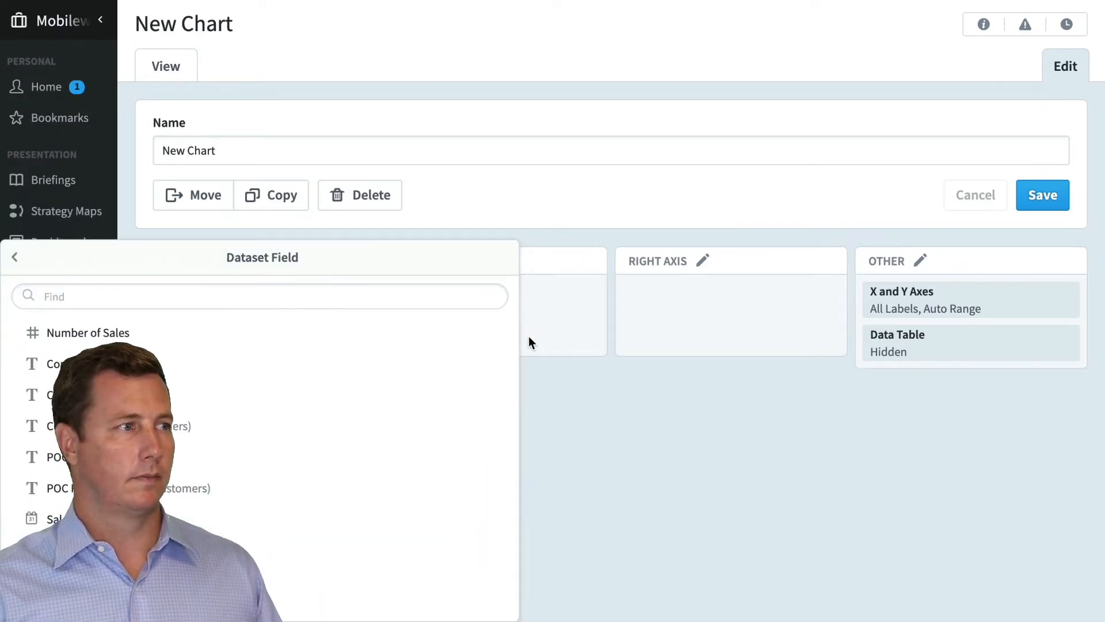
mouse_move(511, 339)
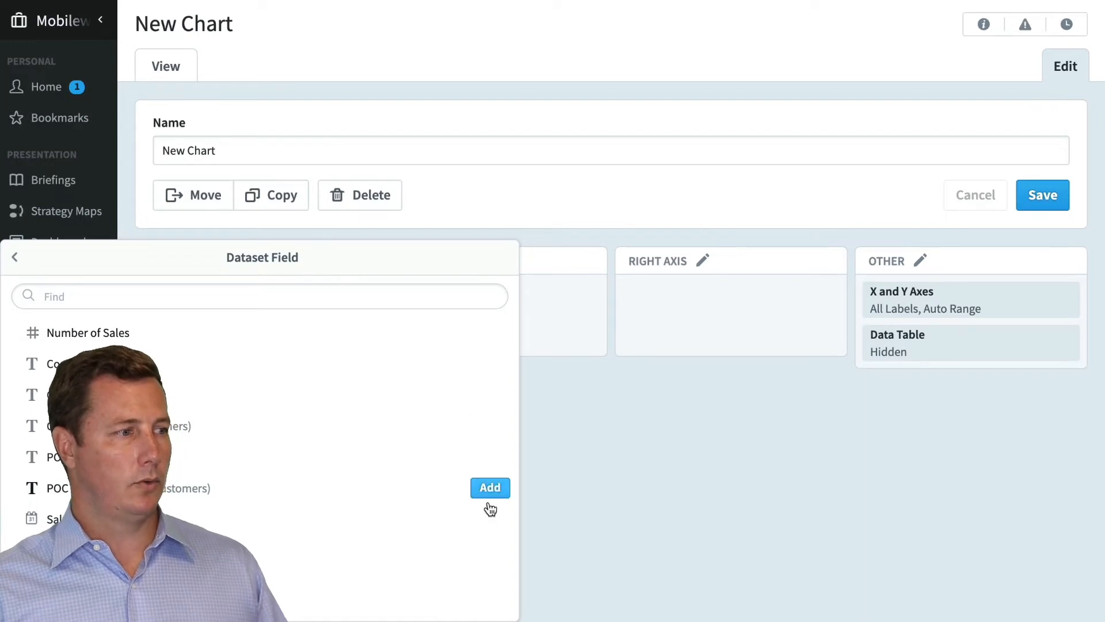
click(487, 554)
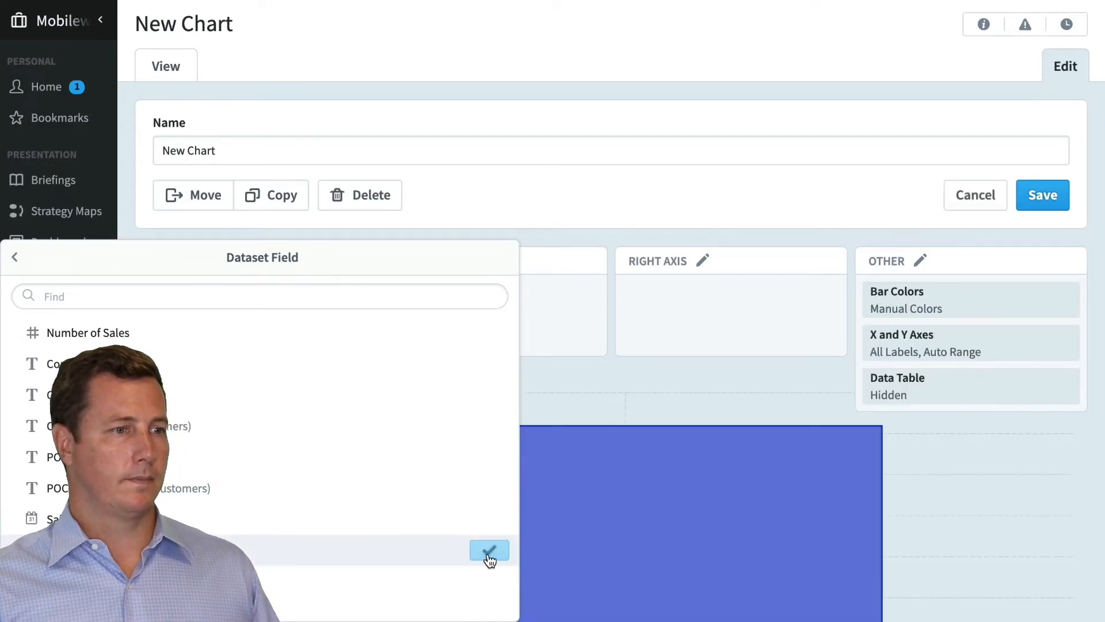
Repeat the left axis by the Sales Employee field
scroll(679, 397, down, 3)
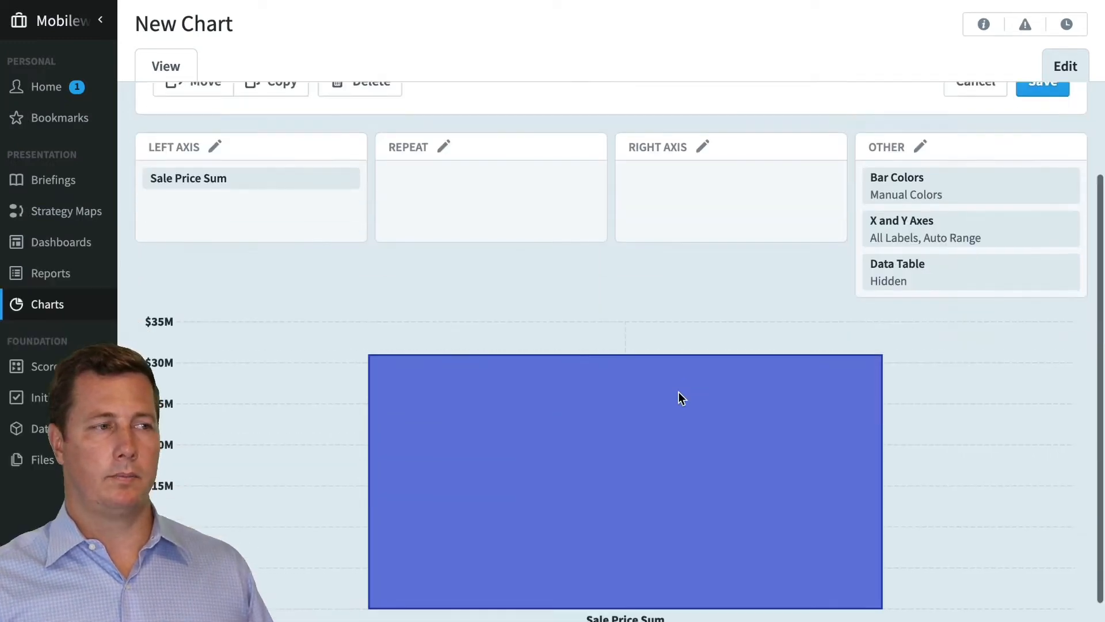
mouse_move(655, 369)
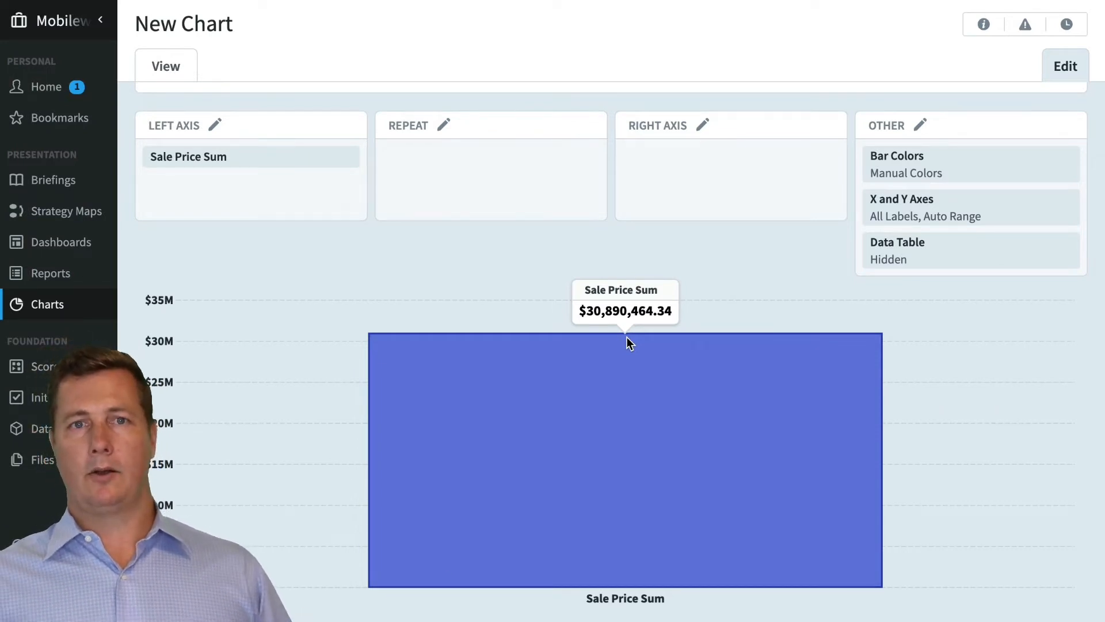
click(443, 124)
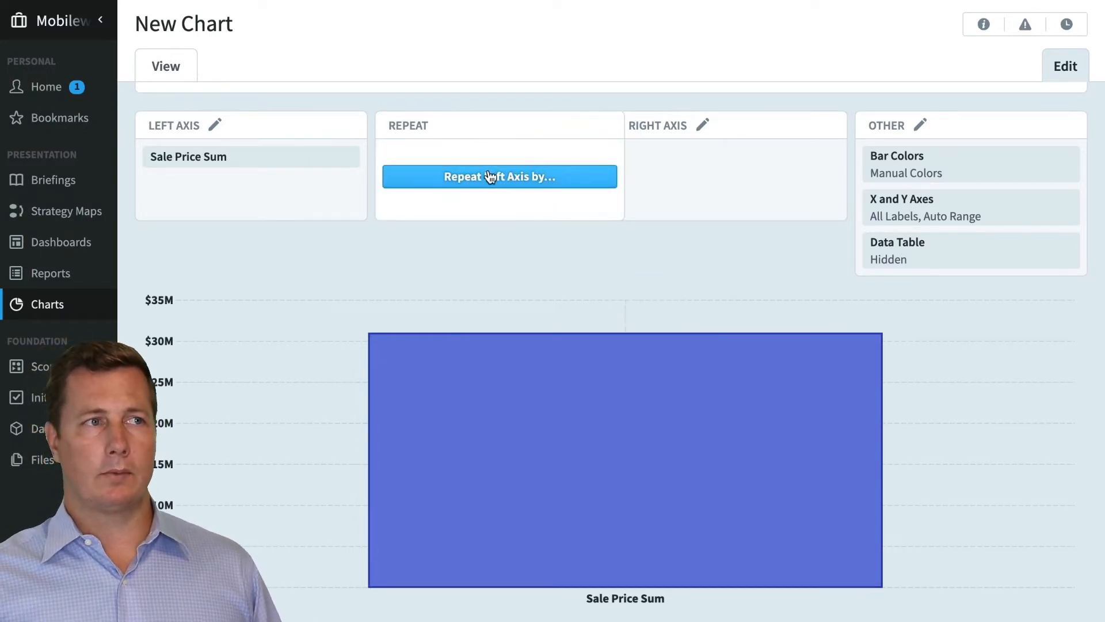
click(490, 176)
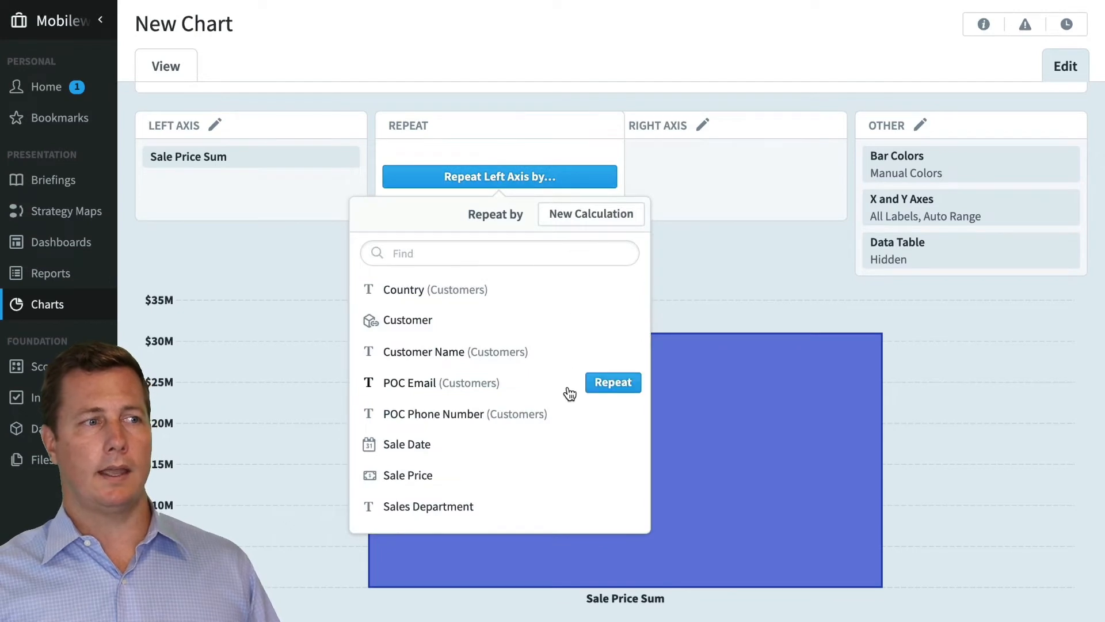
scroll(570, 394, down, 1)
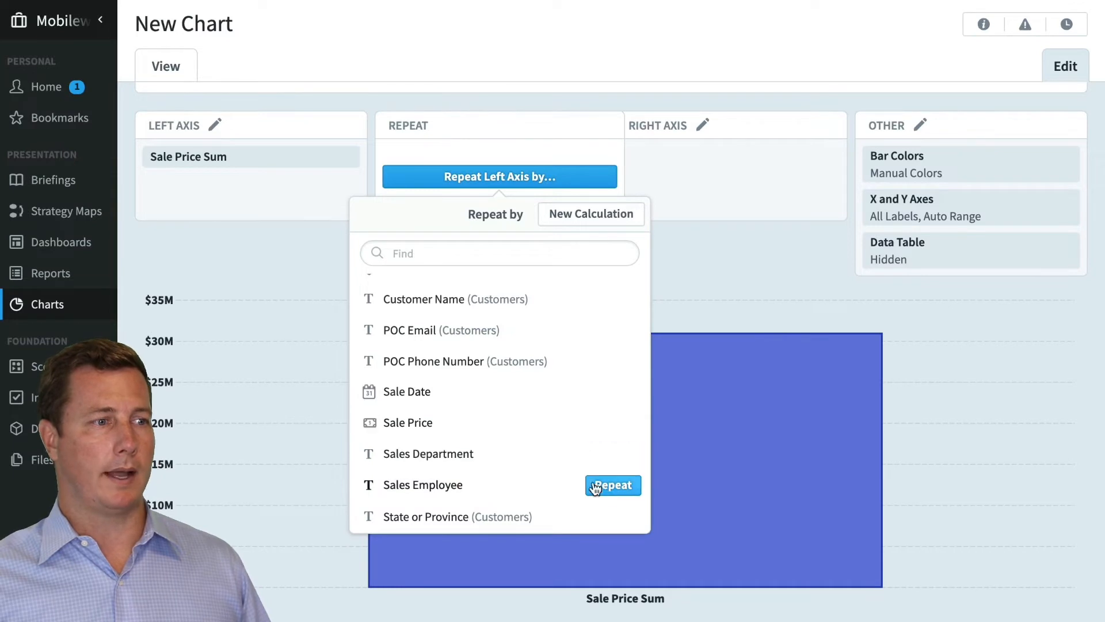
click(606, 488)
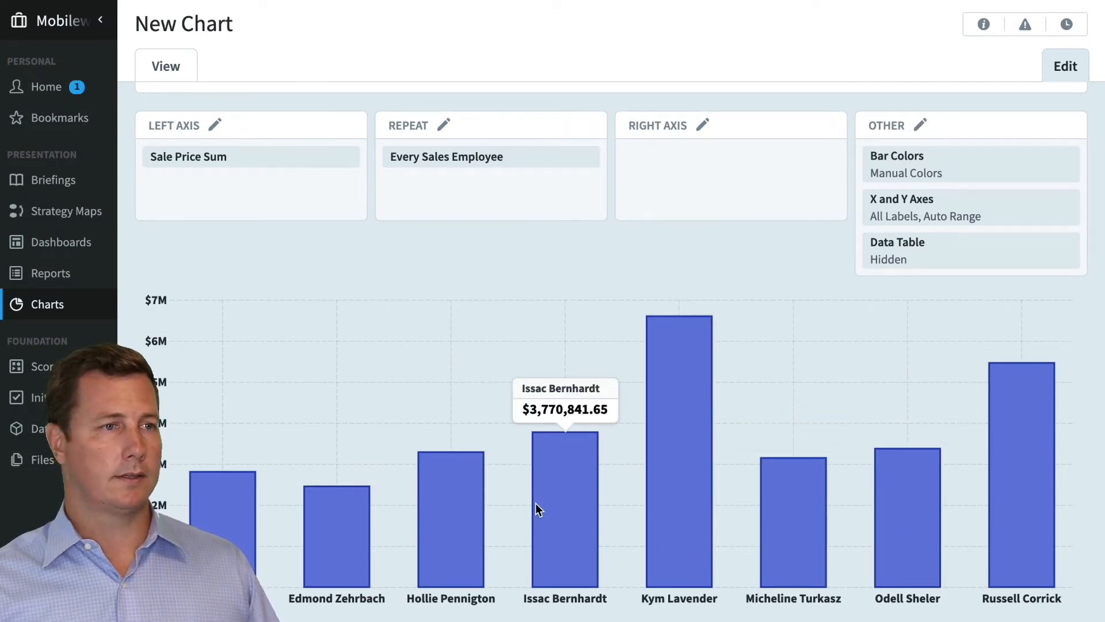
Repeat the sales employee bars again by Country (Customers), and save the chart to view it
click(495, 158)
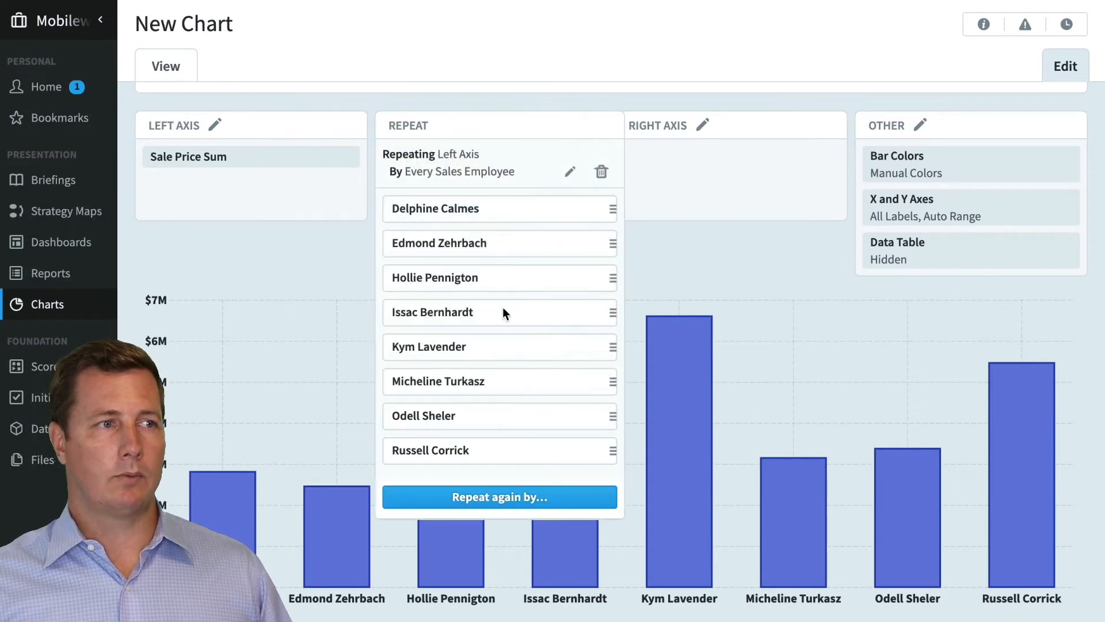
click(506, 497)
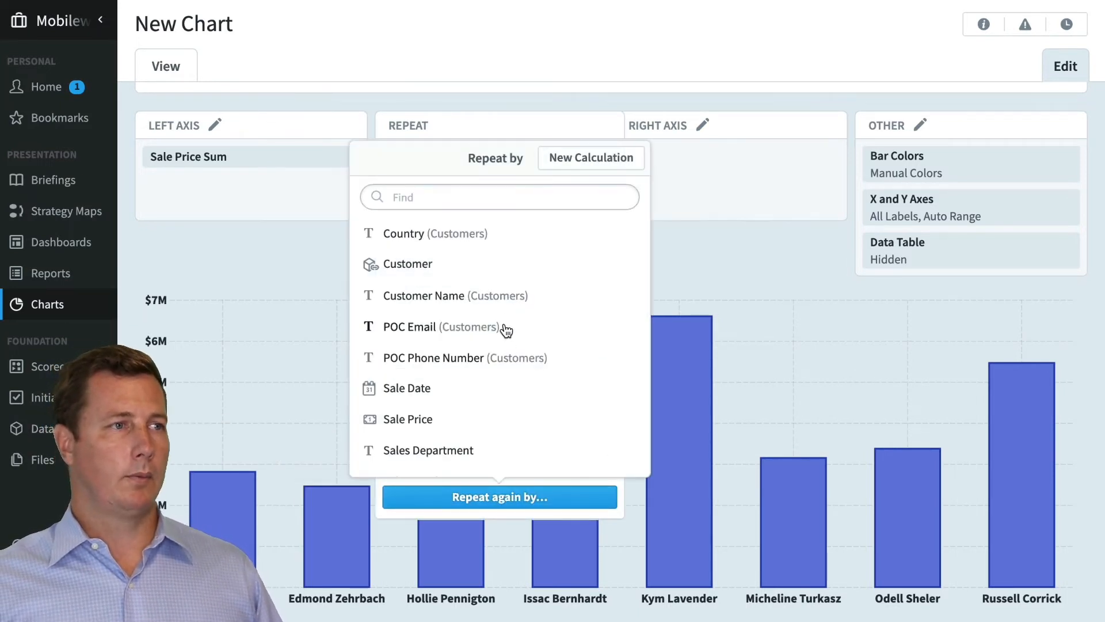
click(617, 233)
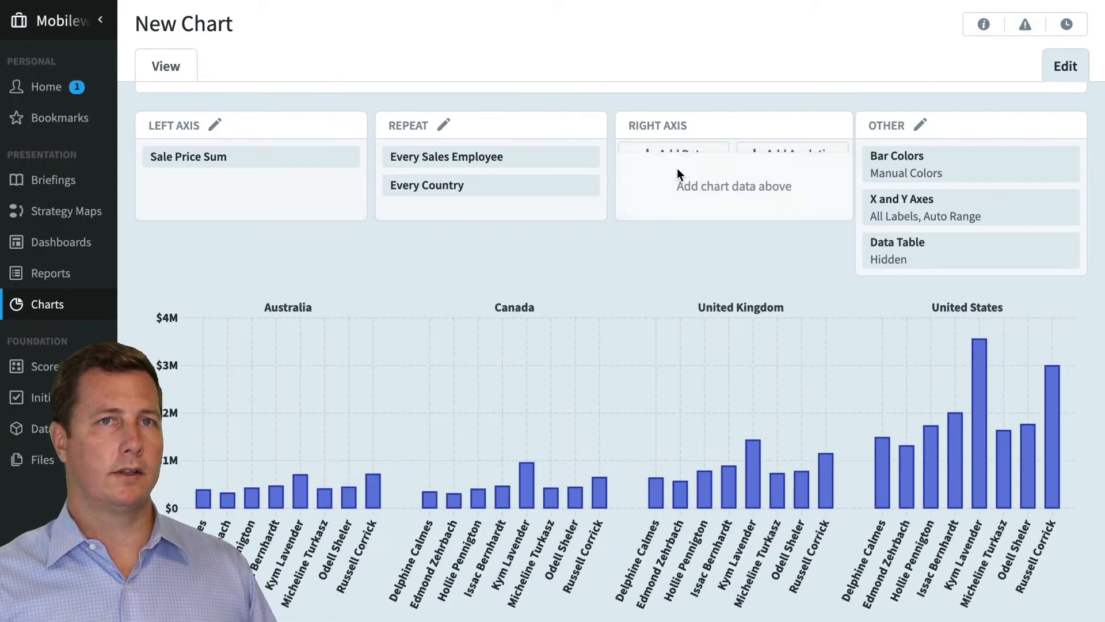
click(175, 77)
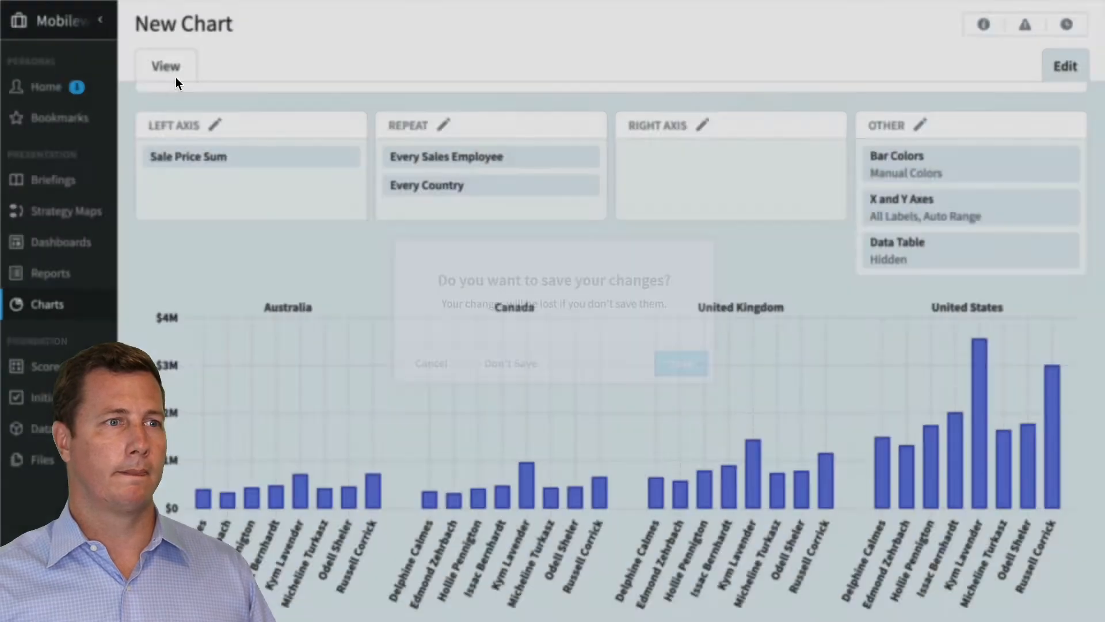
click(703, 374)
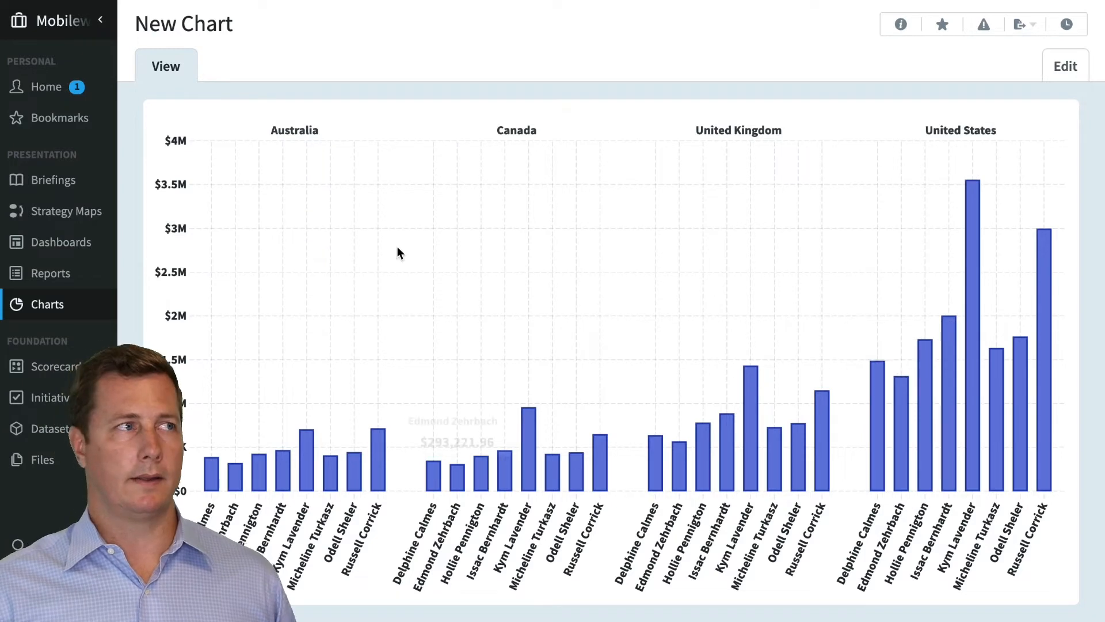
Reopen the saved chart for editing and add an Average Line to the left axis
click(1059, 68)
mouse_move(553, 293)
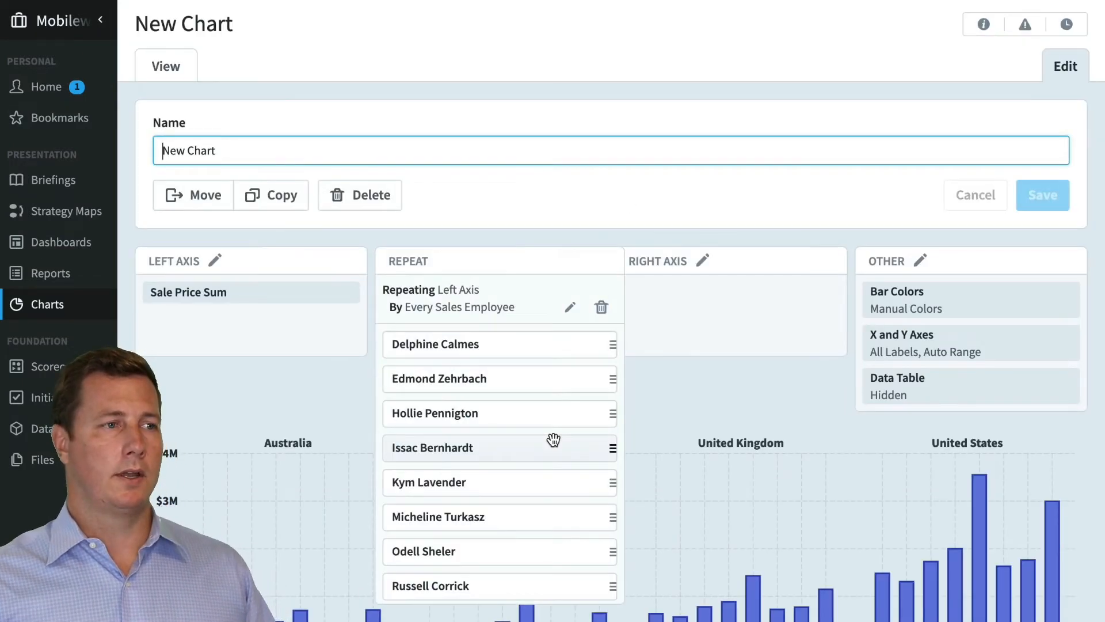
scroll(198, 397, down, 2)
mouse_move(222, 223)
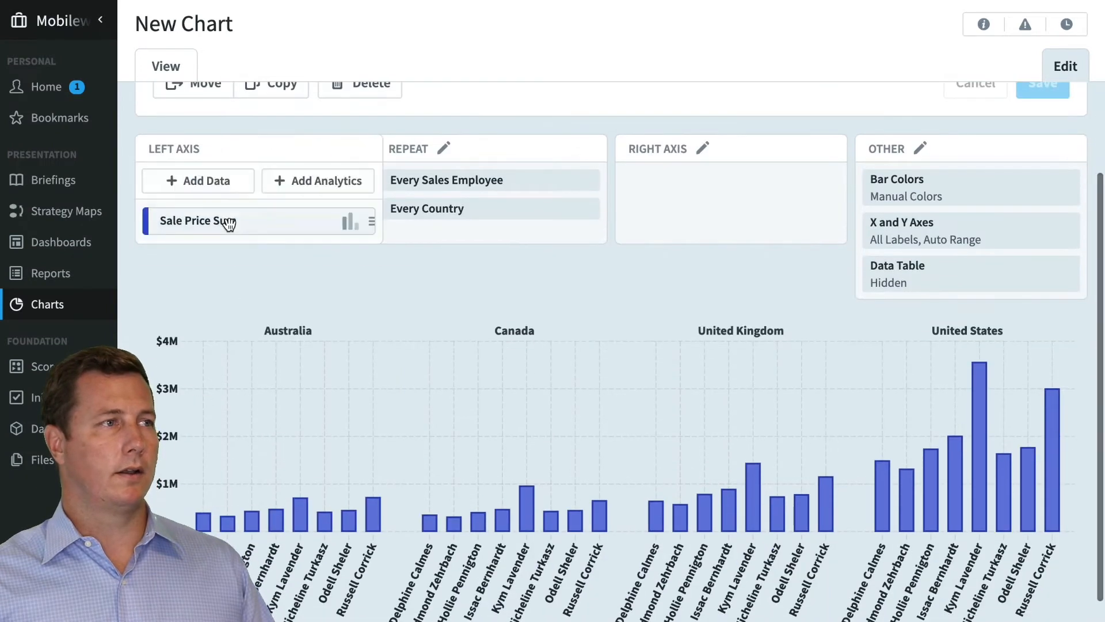
click(316, 183)
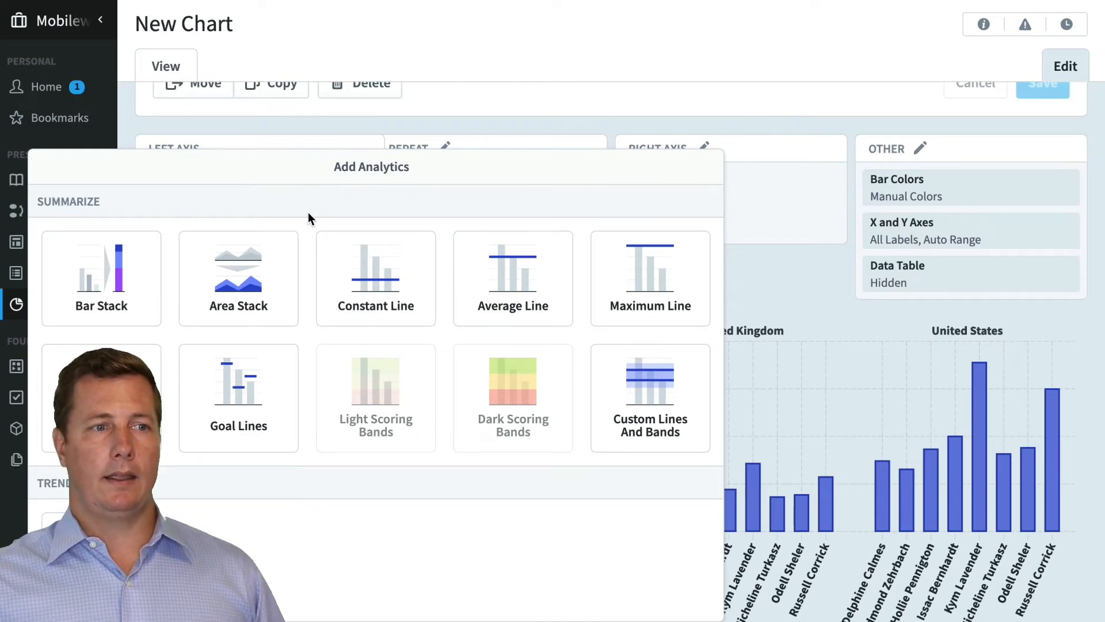
click(515, 273)
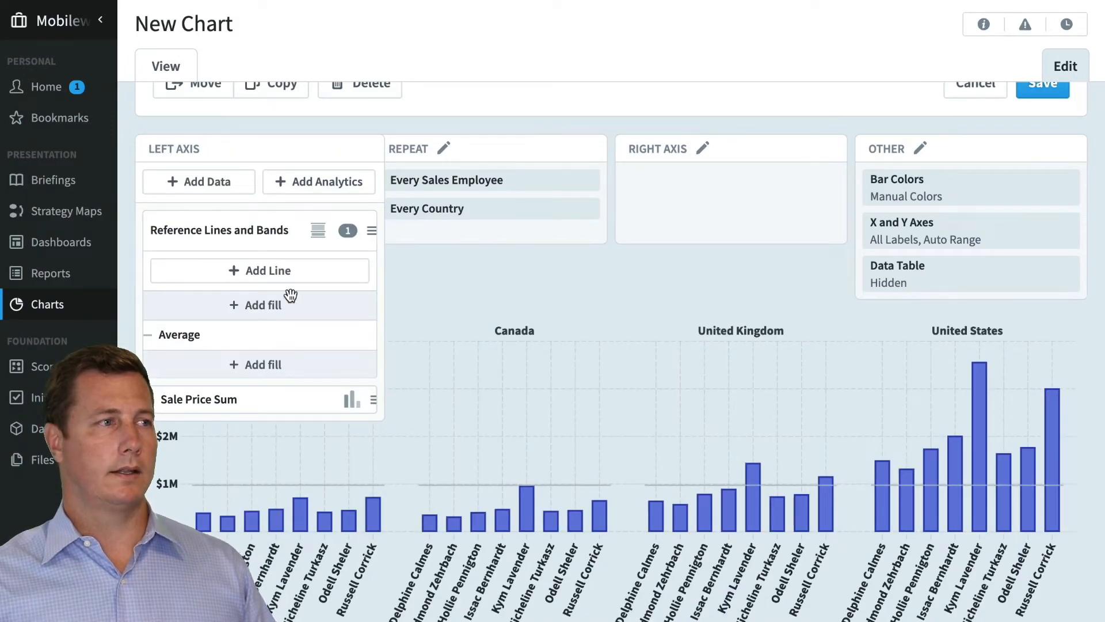
Set the scope of the left axis Reference Lines and Bands to Every Country
click(274, 232)
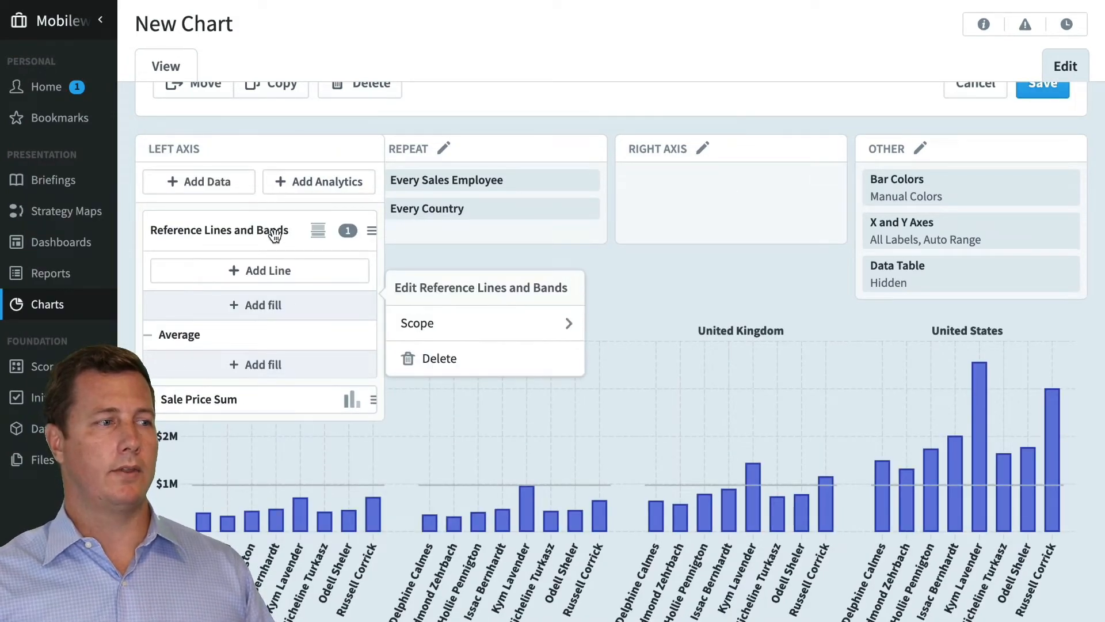
click(476, 323)
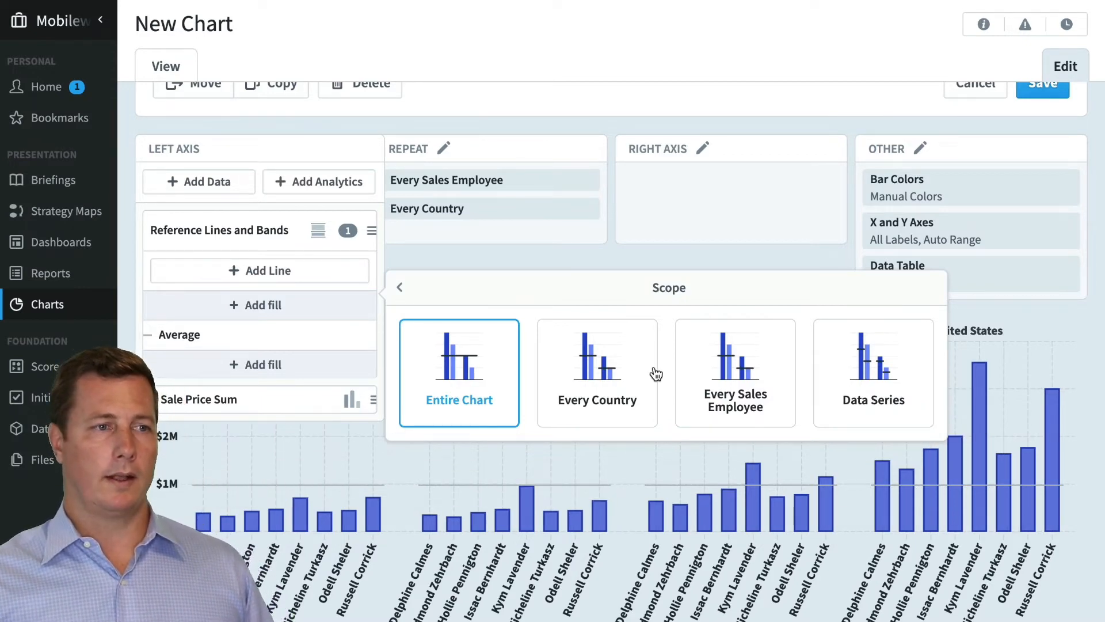
click(621, 361)
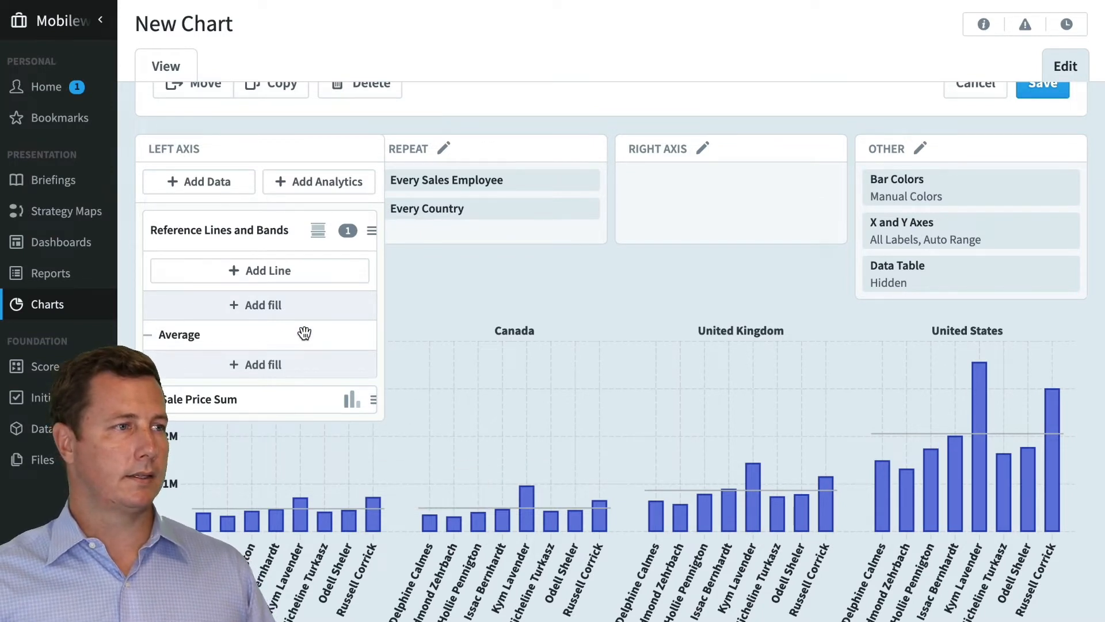
Add a reference line with a Constant Number data source and a value of 3000000
click(266, 273)
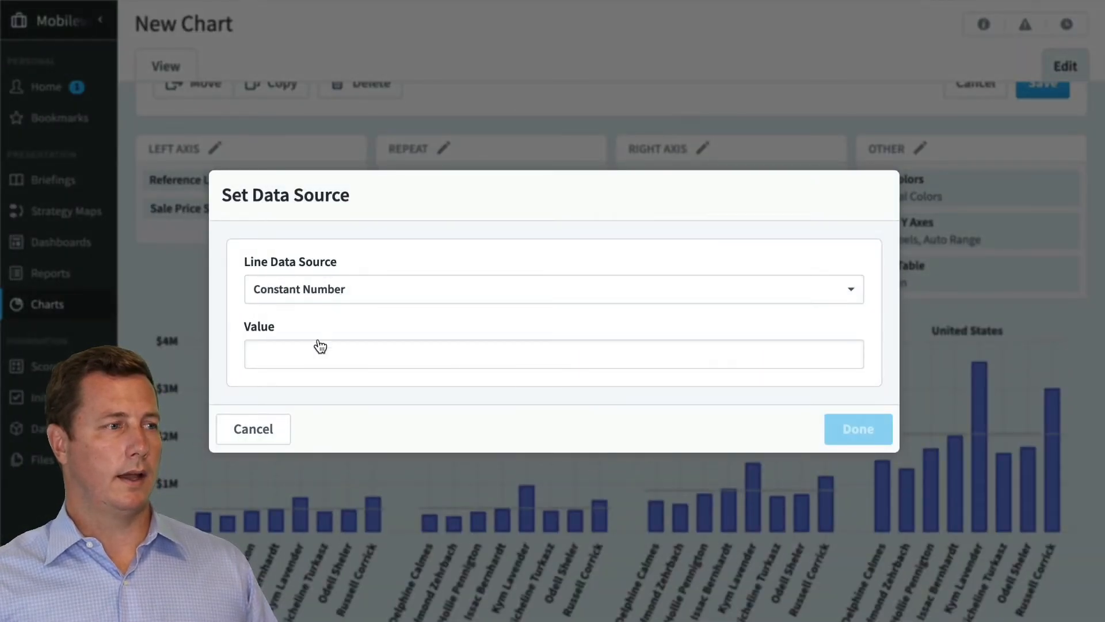
click(314, 354)
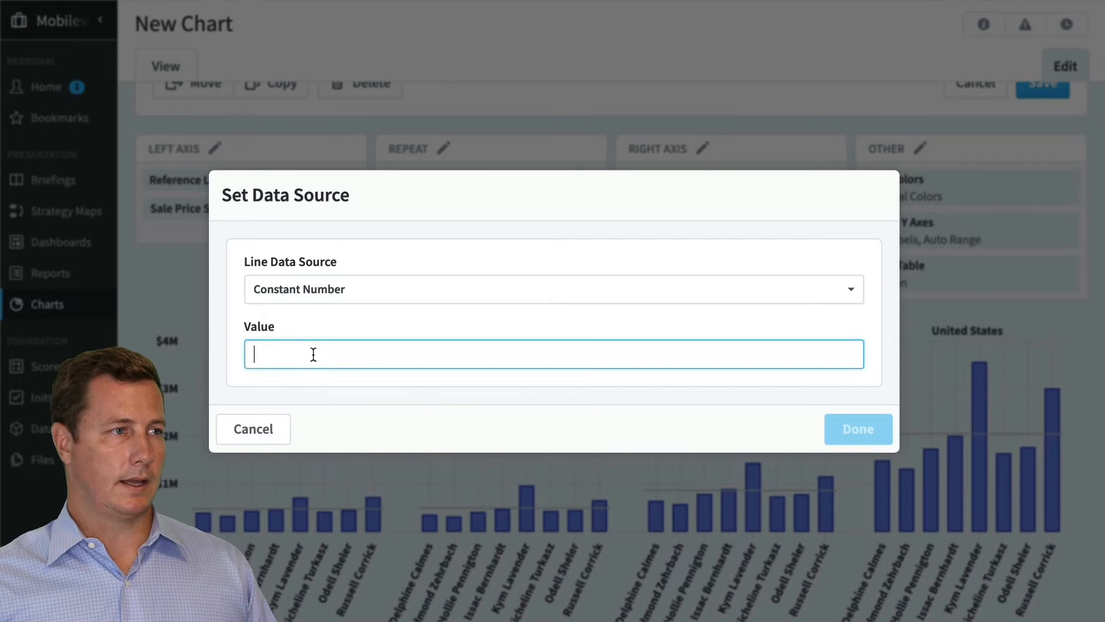
click(323, 300)
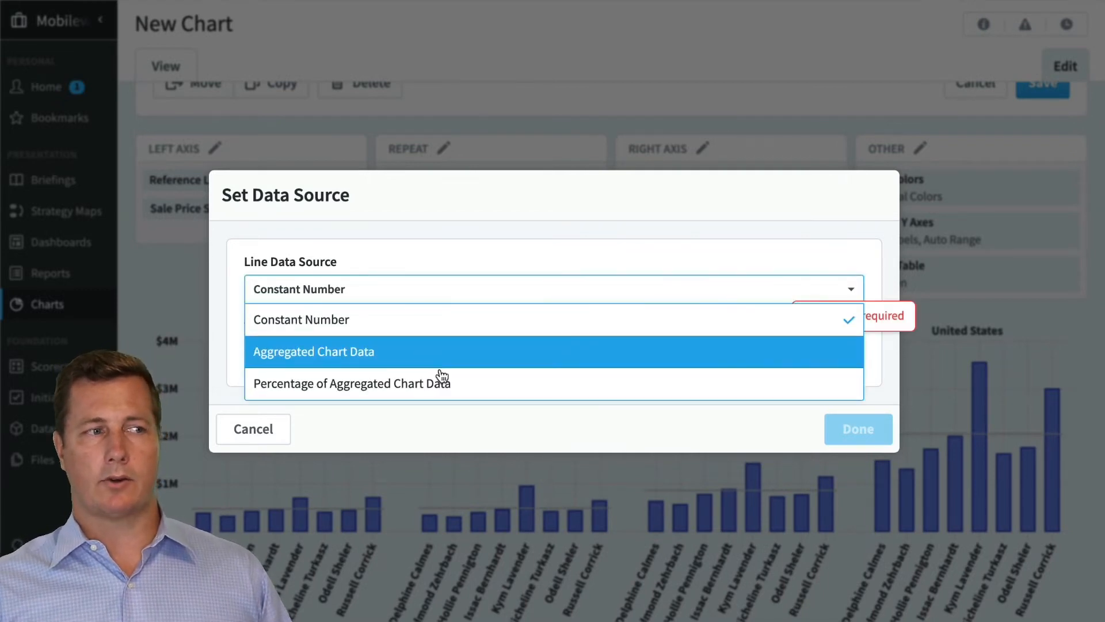
click(343, 243)
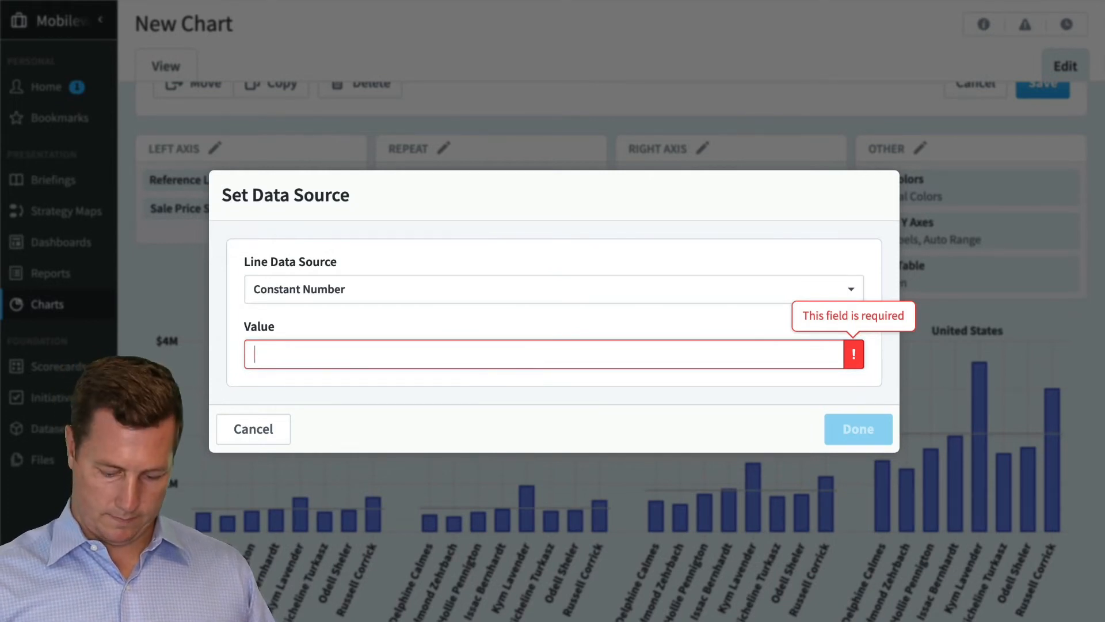
text(3000000)
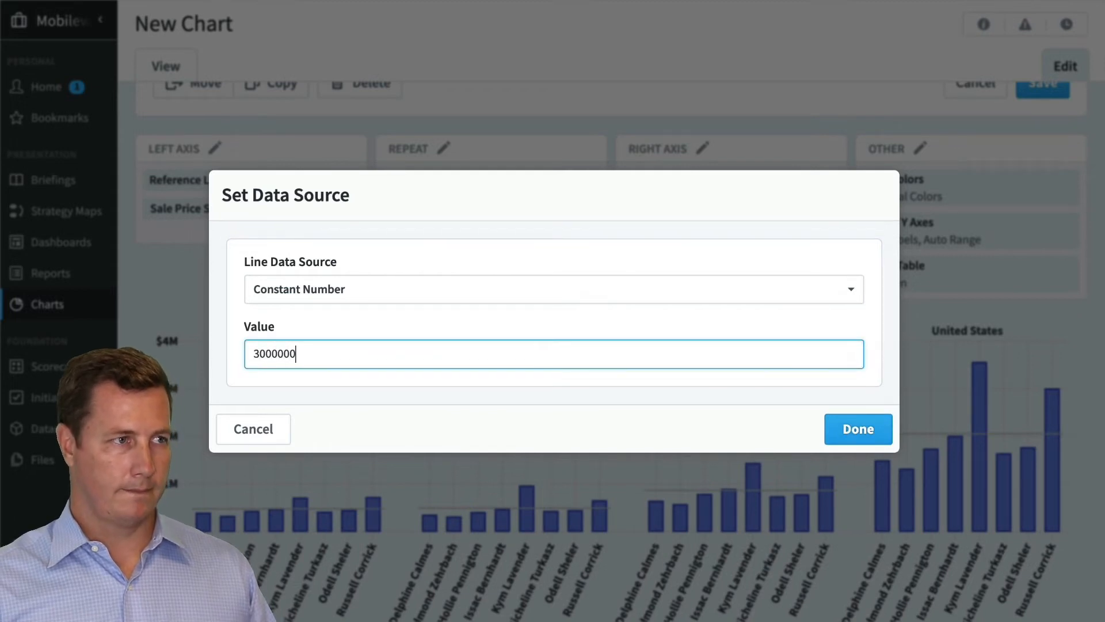
click(861, 427)
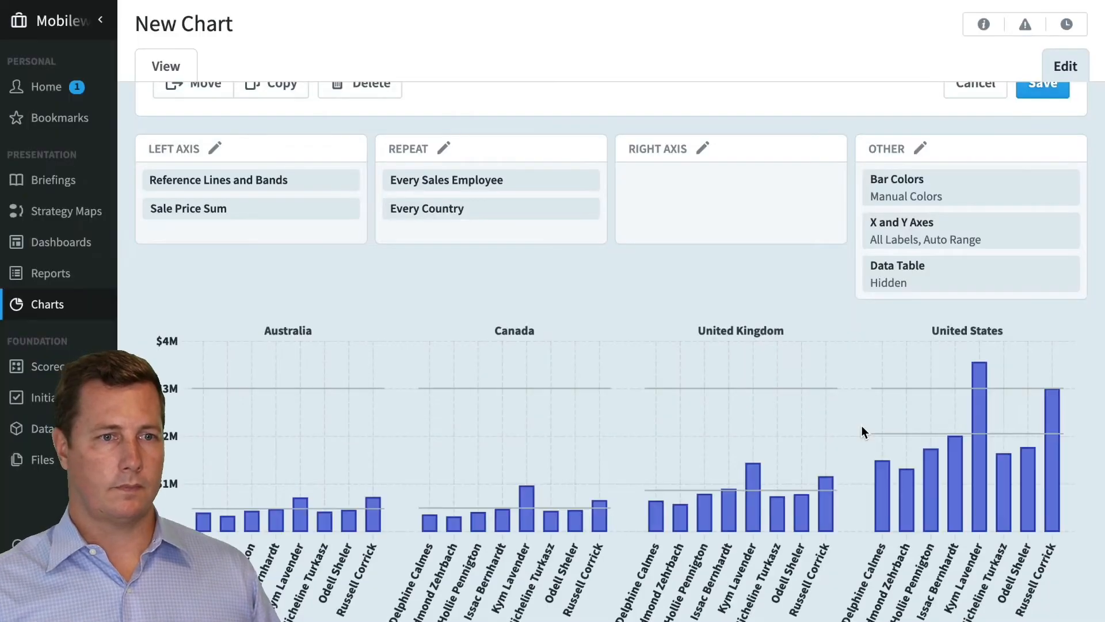
Give the constant reference line the custom label "3m"
click(304, 228)
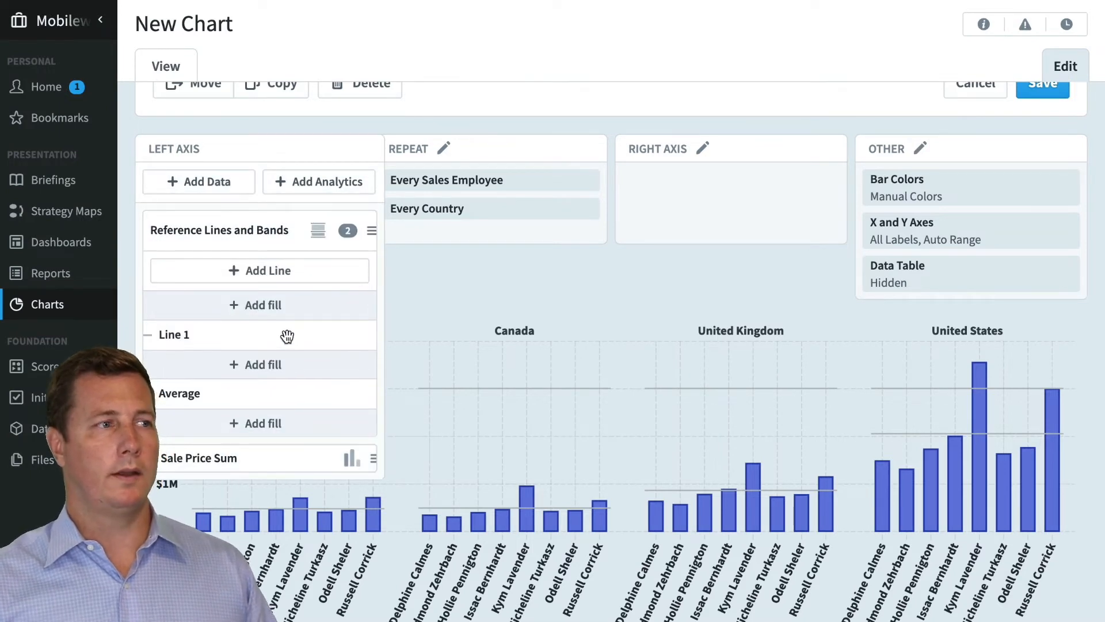
click(287, 337)
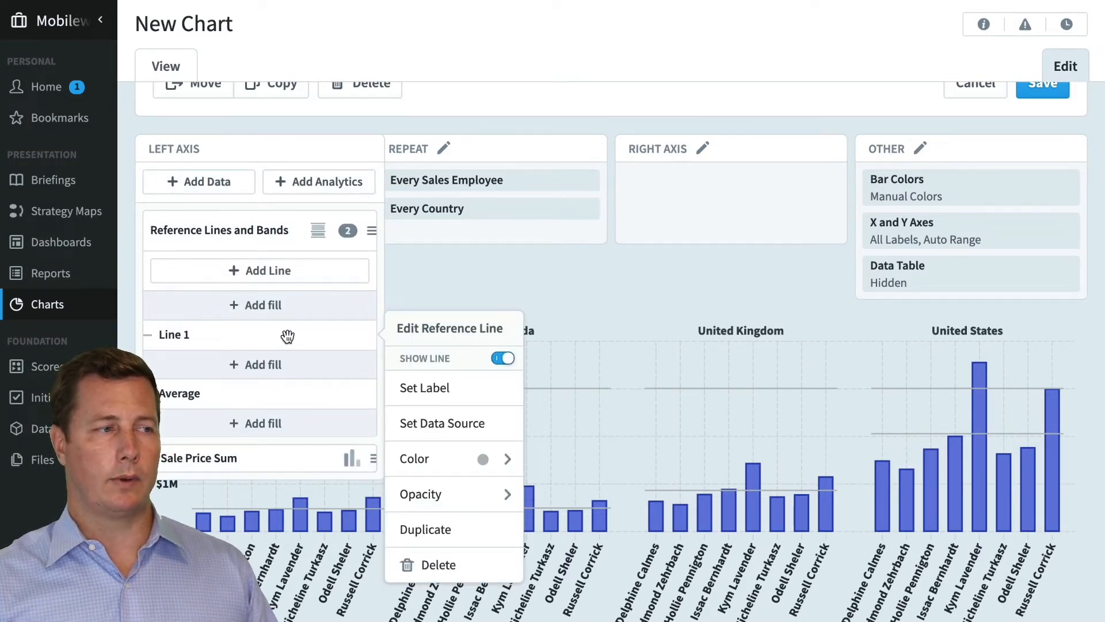
click(433, 389)
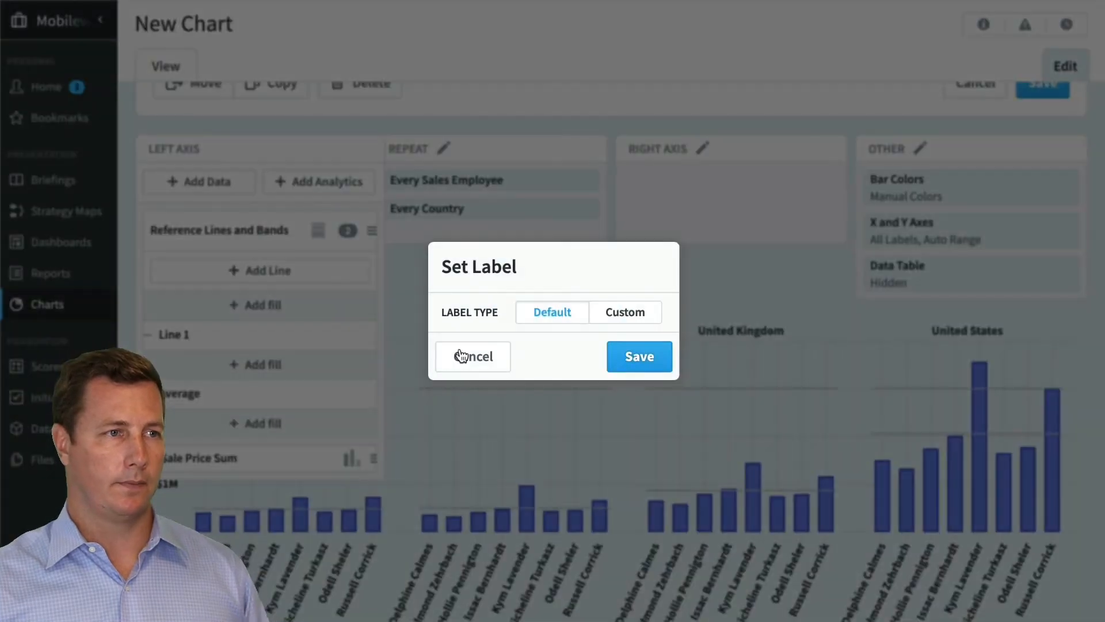
click(627, 298)
click(496, 338)
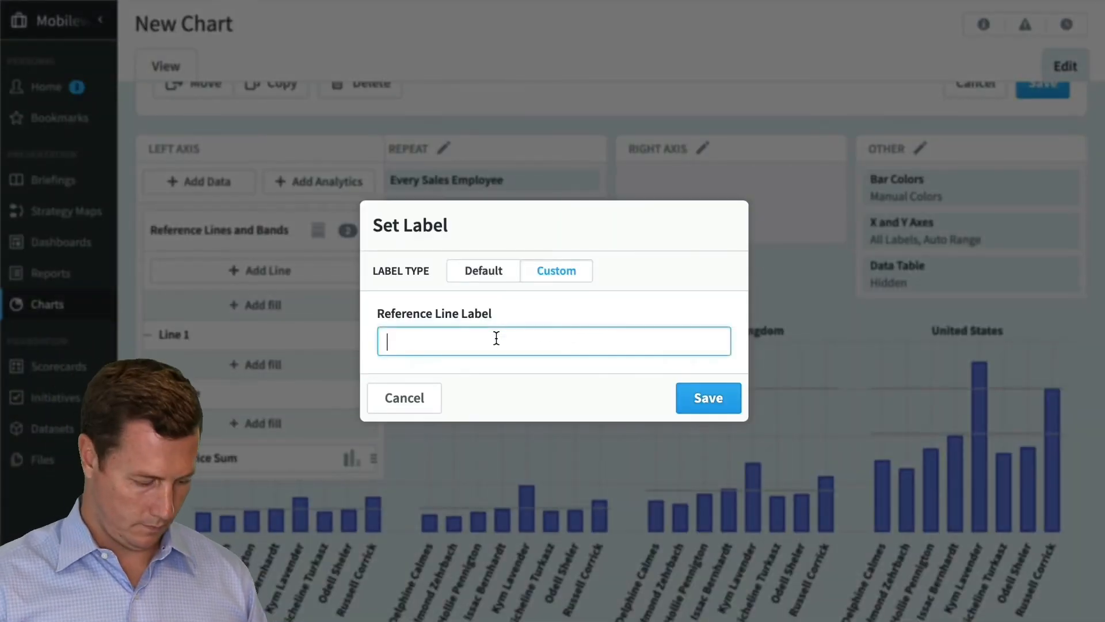
text(3m)
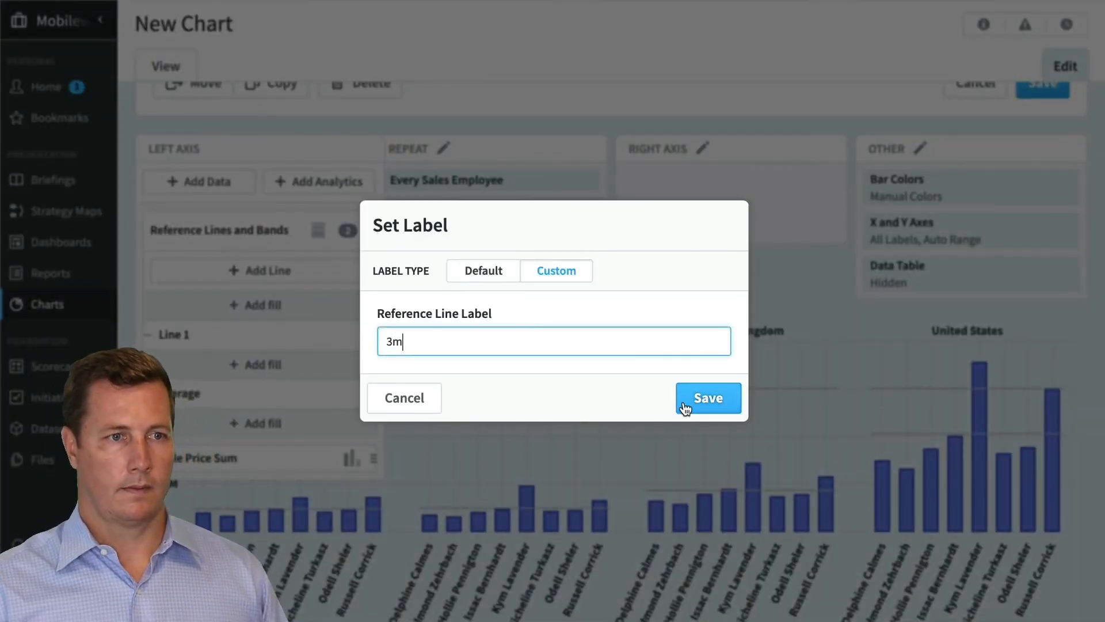
click(684, 400)
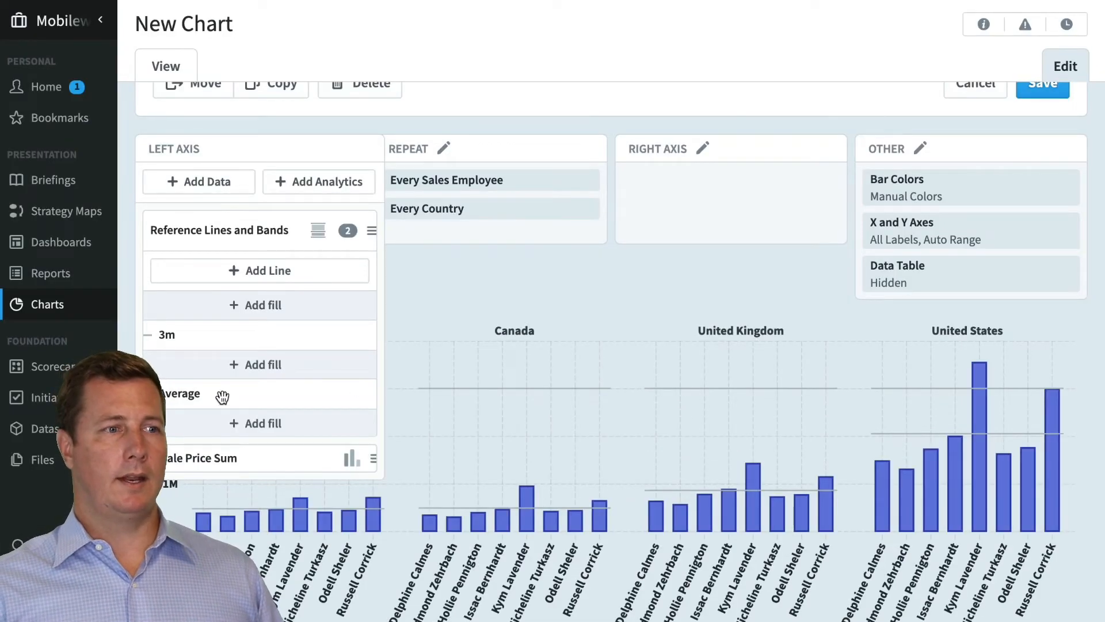
click(451, 438)
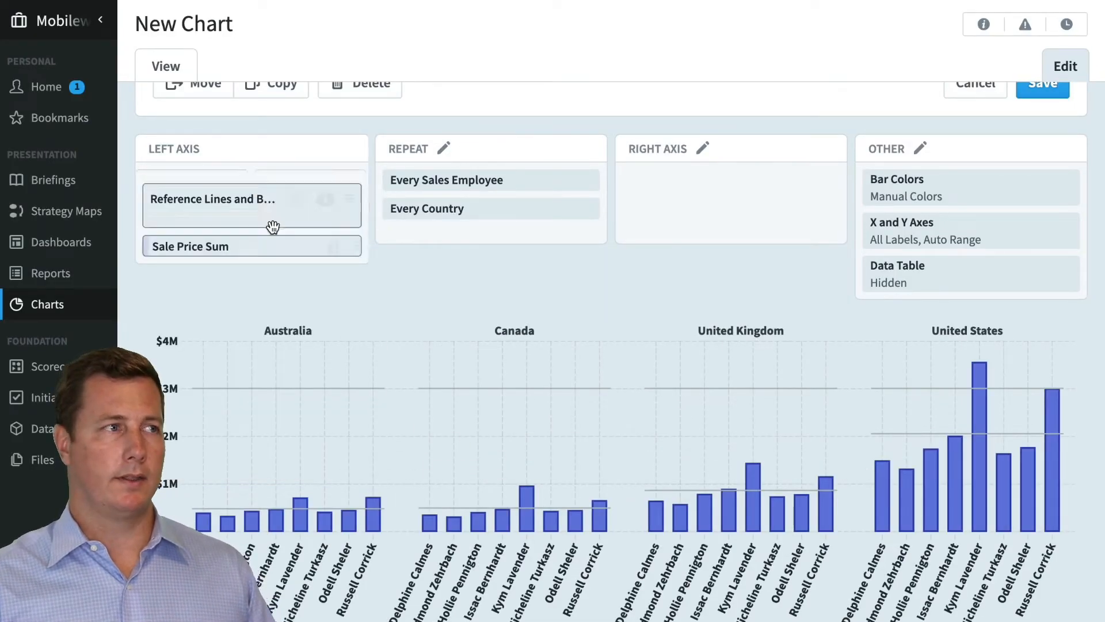
Show a fill between the 3m line and the Average line
click(271, 218)
click(279, 366)
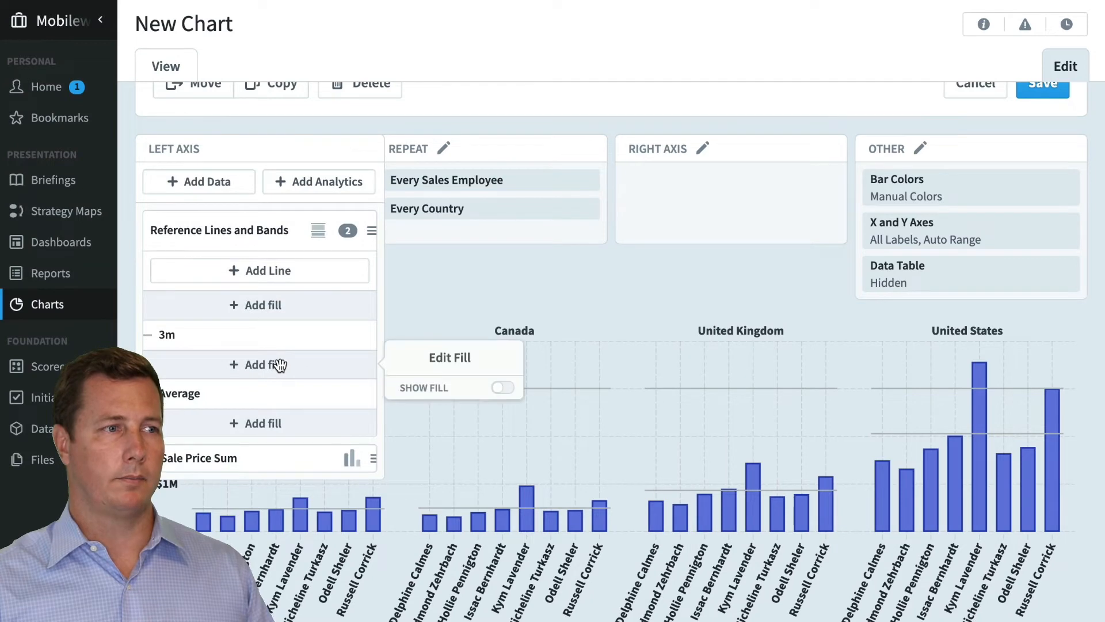
click(503, 387)
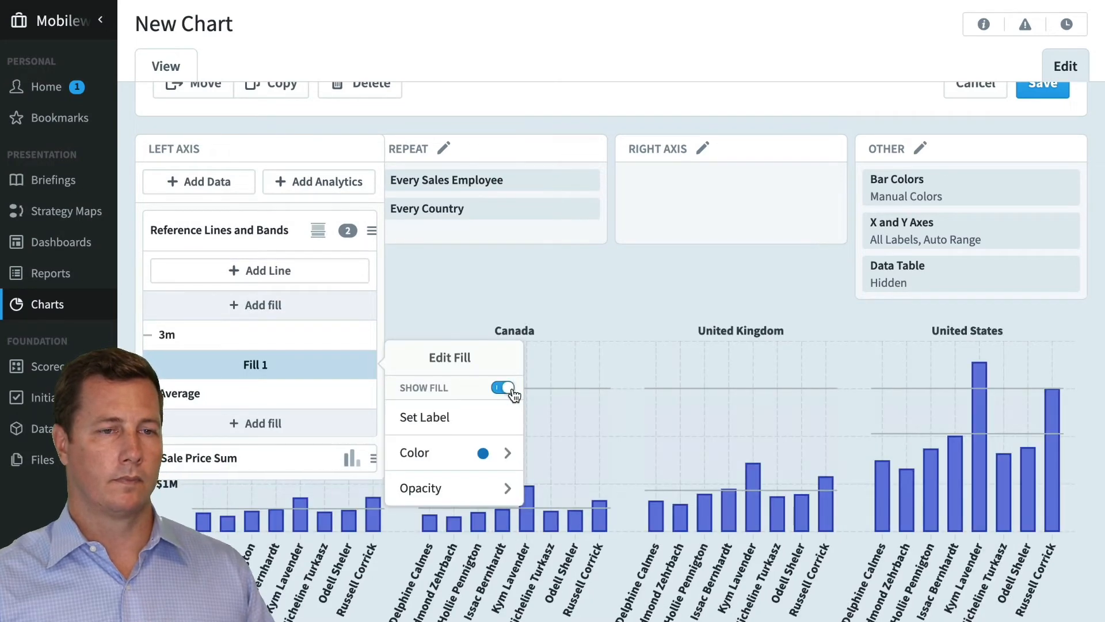
click(613, 265)
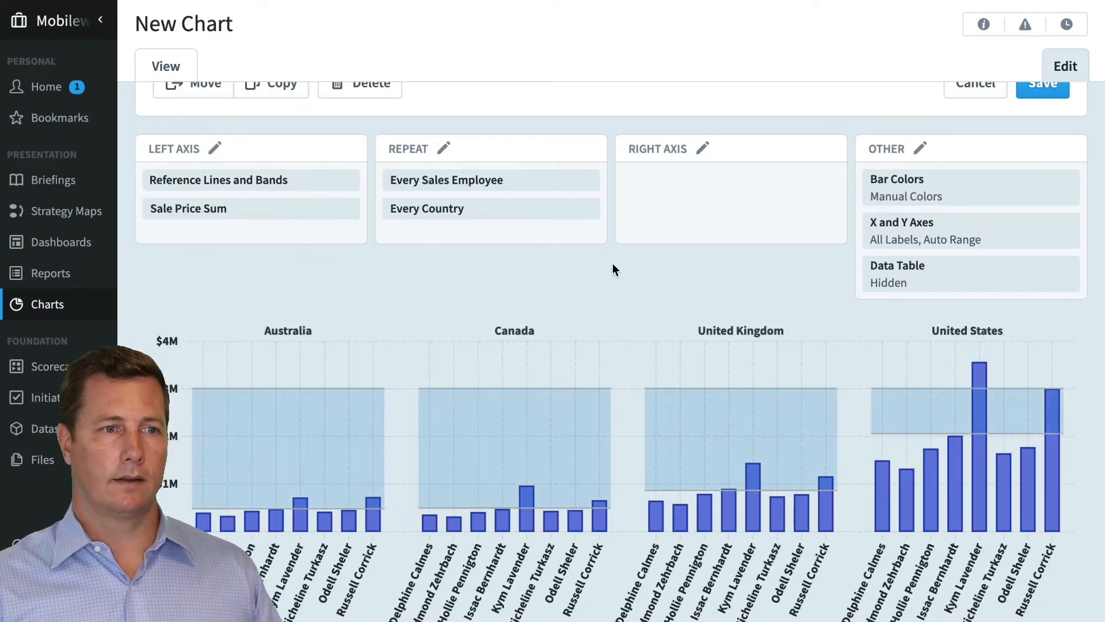
Move the Sale Price Sum series above Reference Lines and Bands in the left axis order
click(278, 201)
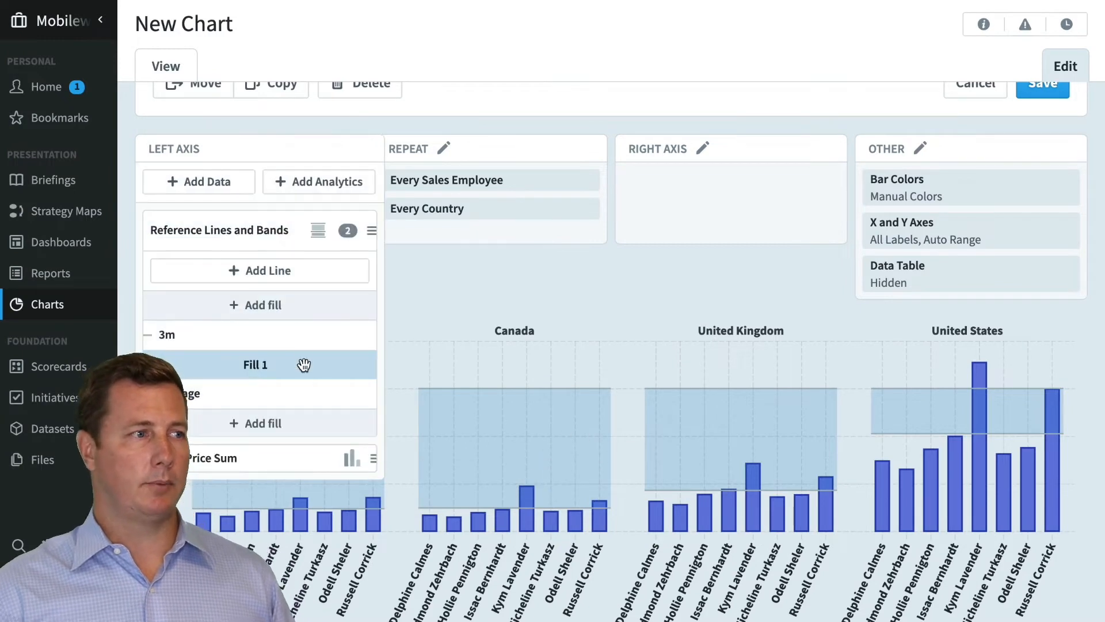
drag(294, 448, 291, 271)
click(565, 292)
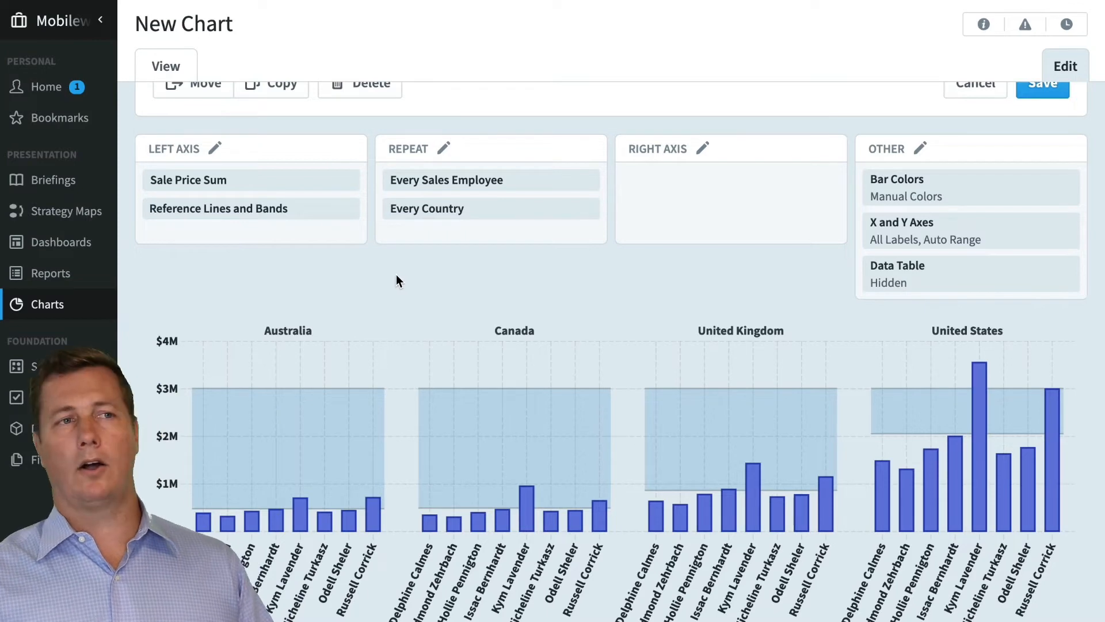
Switch to the Ad Clicks chart without saving the changes, and collapse the chart list
click(320, 180)
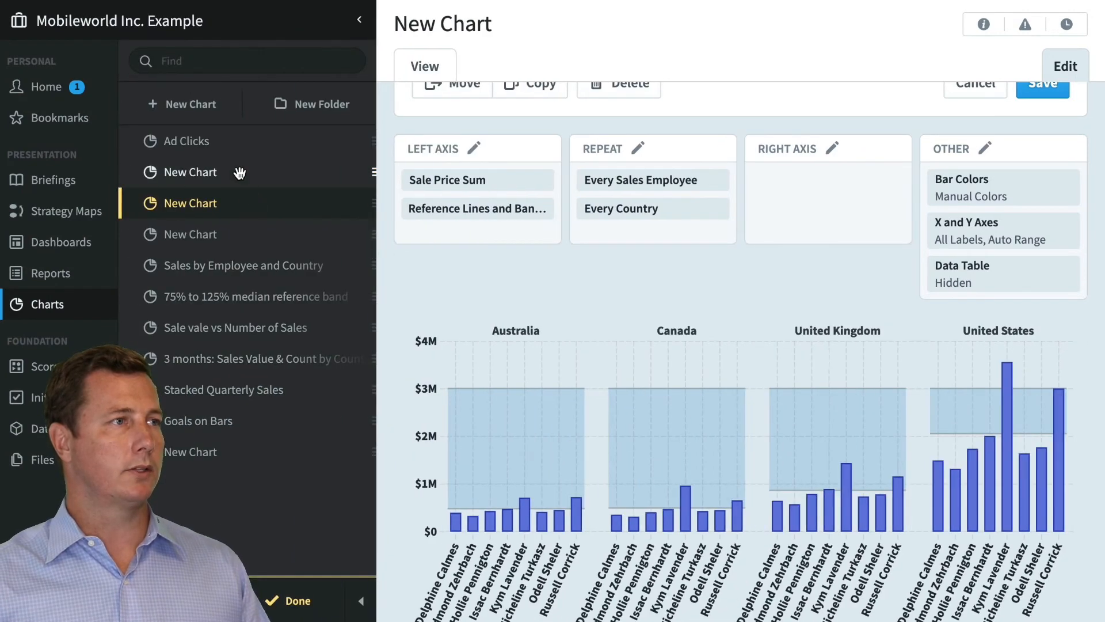
click(222, 144)
click(518, 389)
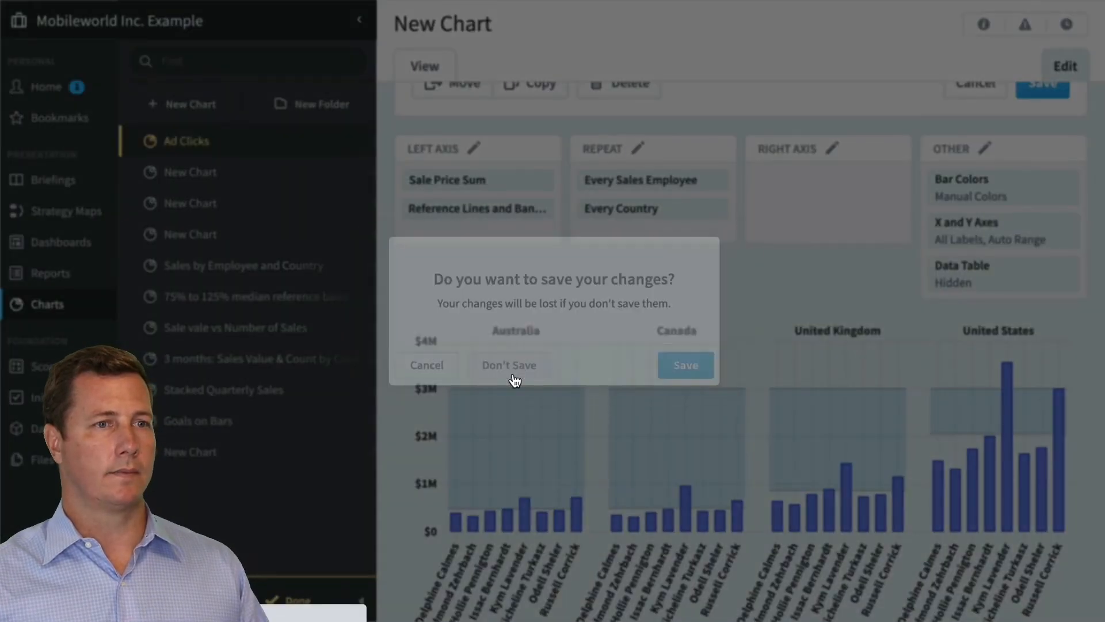
click(361, 601)
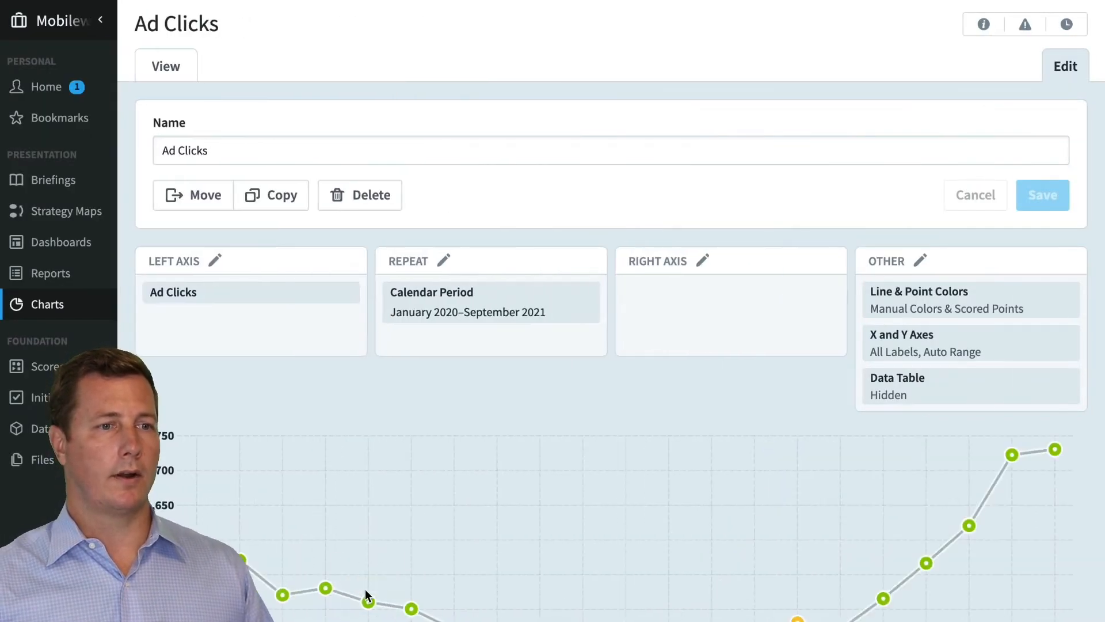
Add Light Scoring Bands analytics to the left axis of the Ad Clicks chart
scroll(465, 511, down, 2)
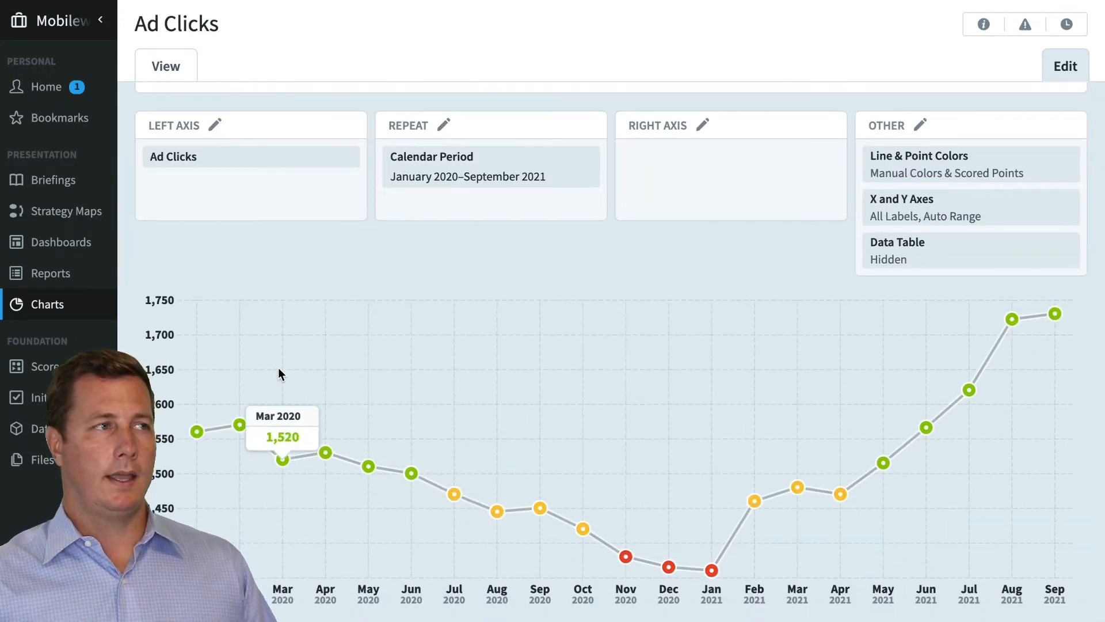
click(244, 184)
click(307, 166)
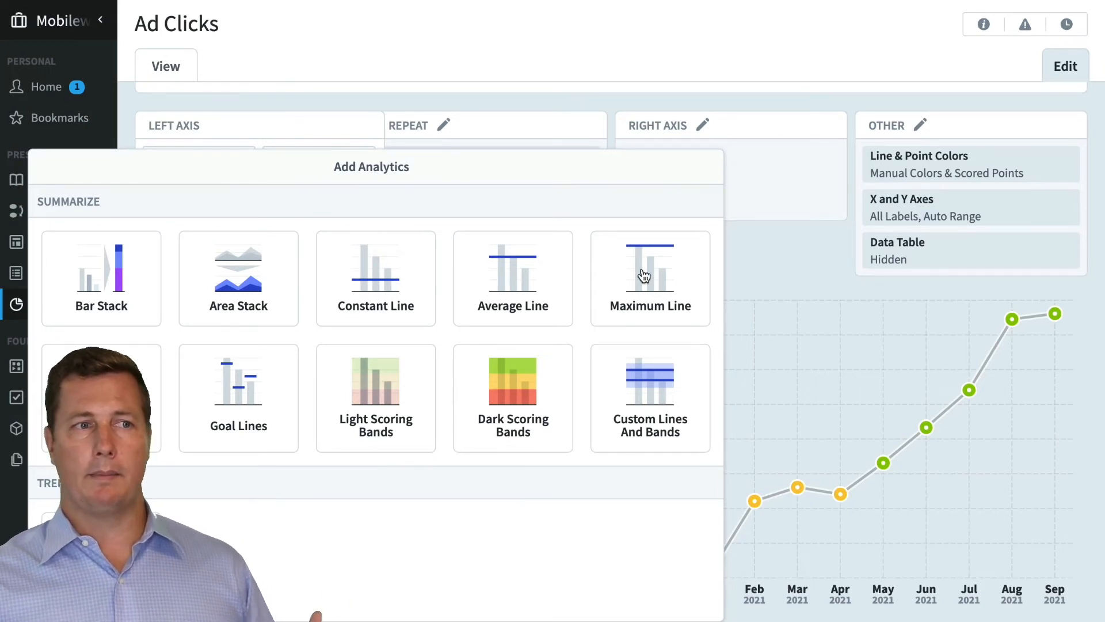
click(389, 392)
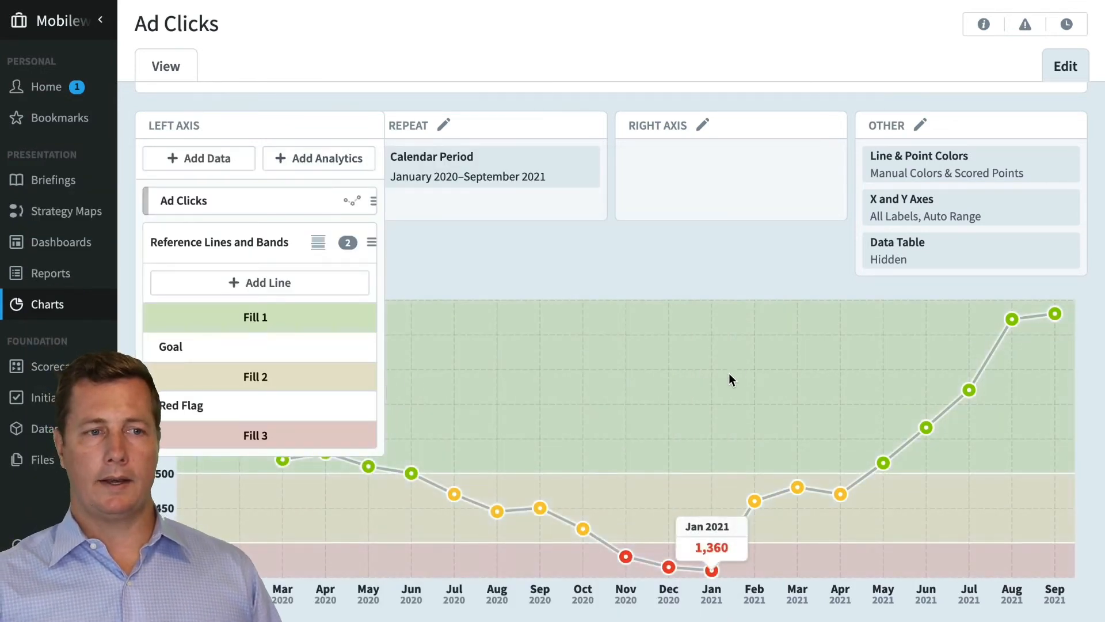
mouse_move(928, 412)
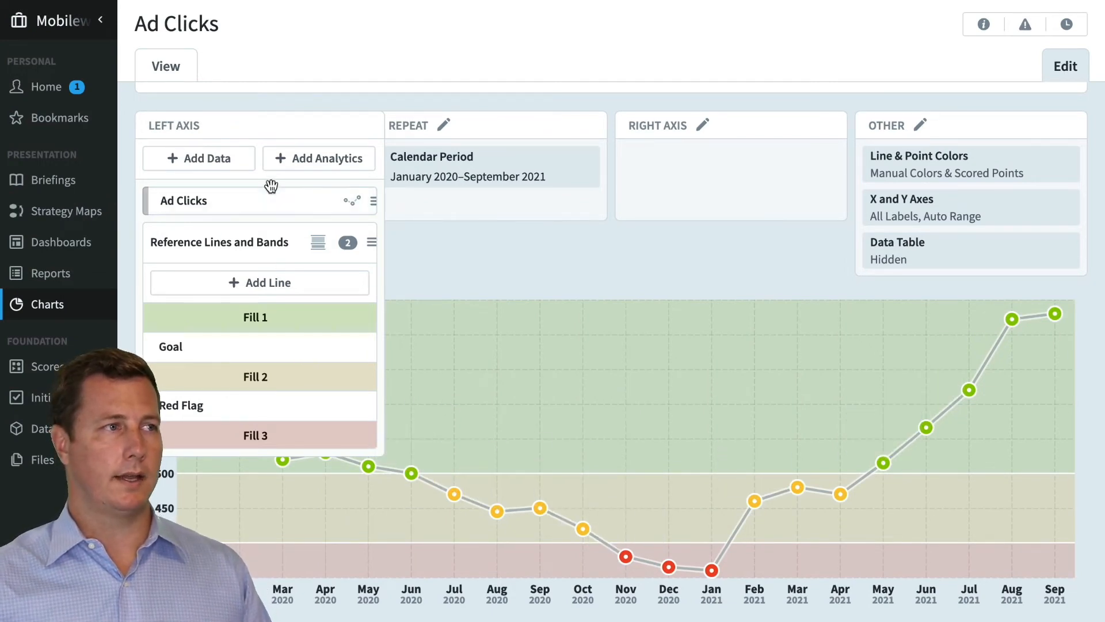
Set the chart's Line & Point Colors to Manual Colors so the Ad Clicks series color can be edited
click(374, 201)
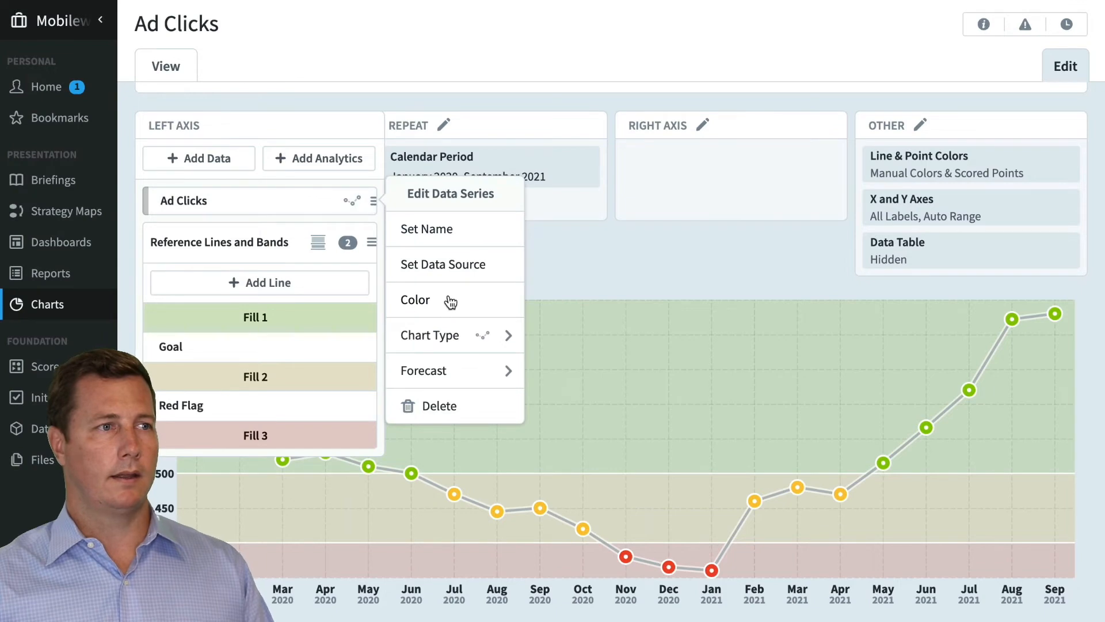
mouse_move(451, 302)
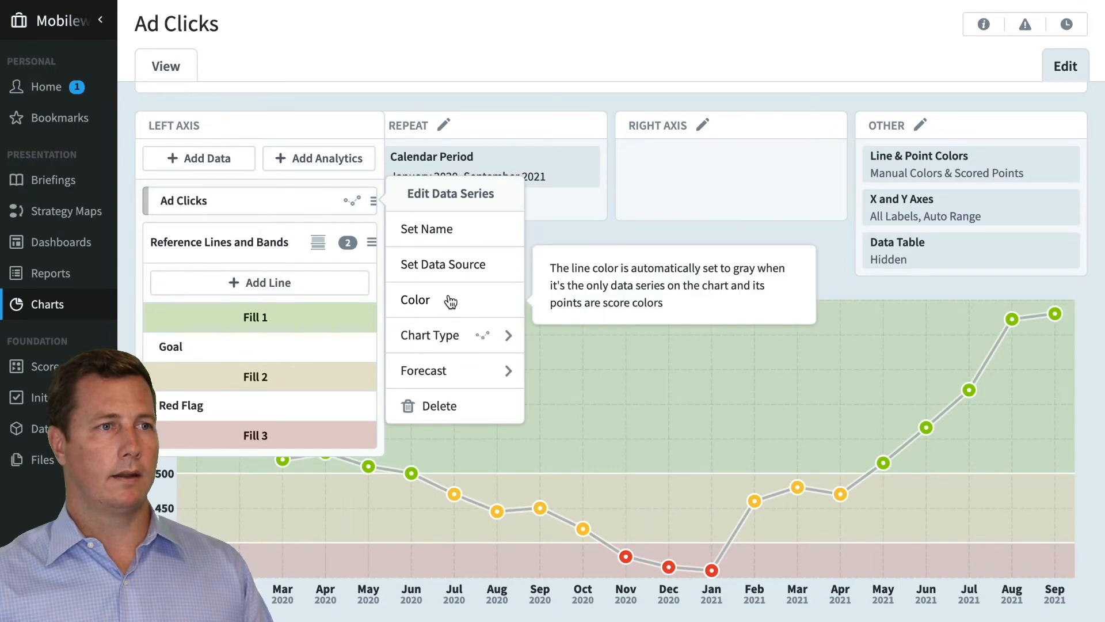
click(896, 173)
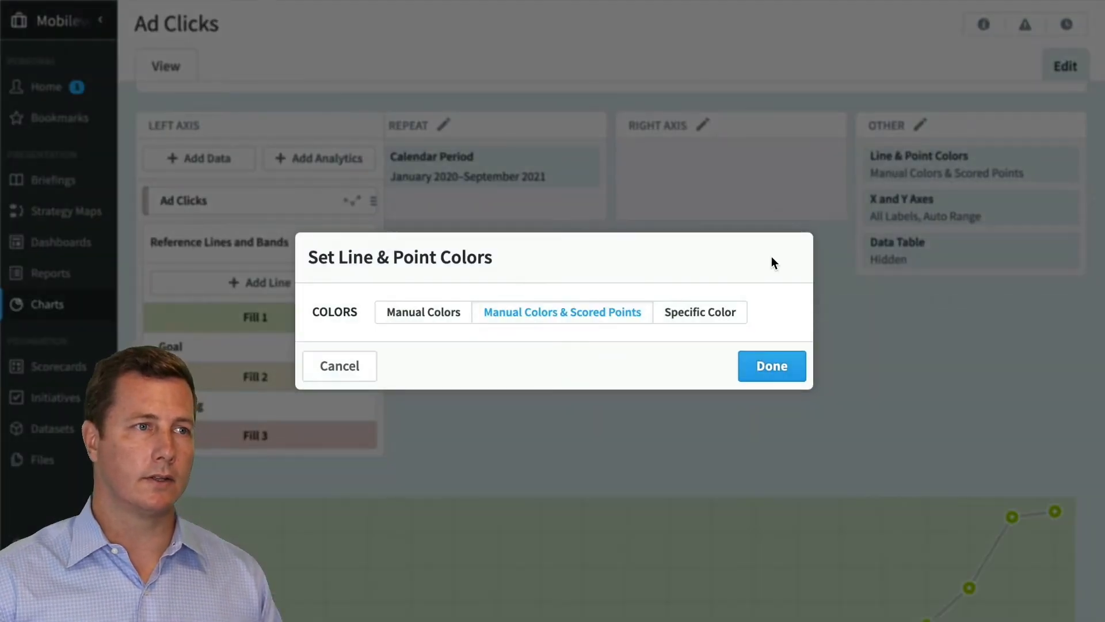
click(417, 323)
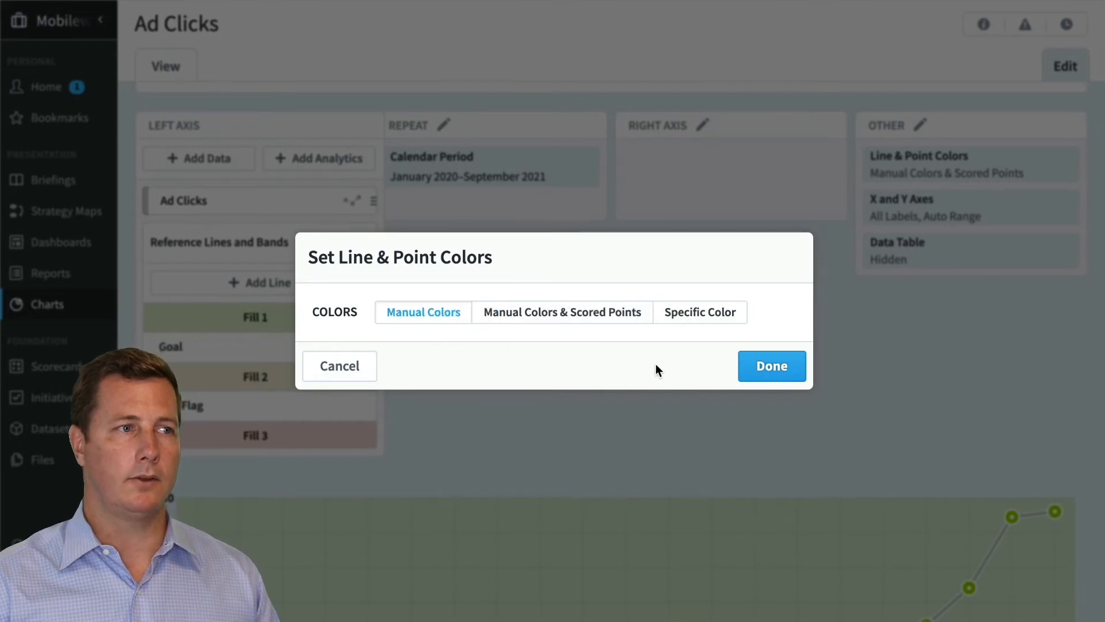
click(760, 375)
Set the color of the Ad Clicks data series on the left axis to black
scroll(664, 400, down, 3)
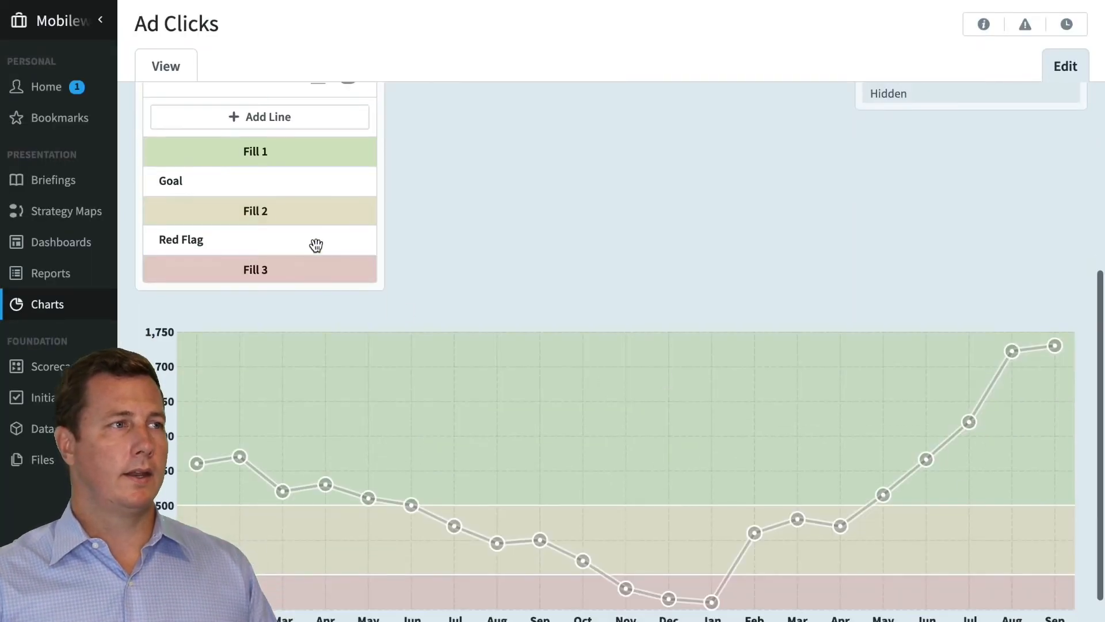
scroll(247, 201, up, 1)
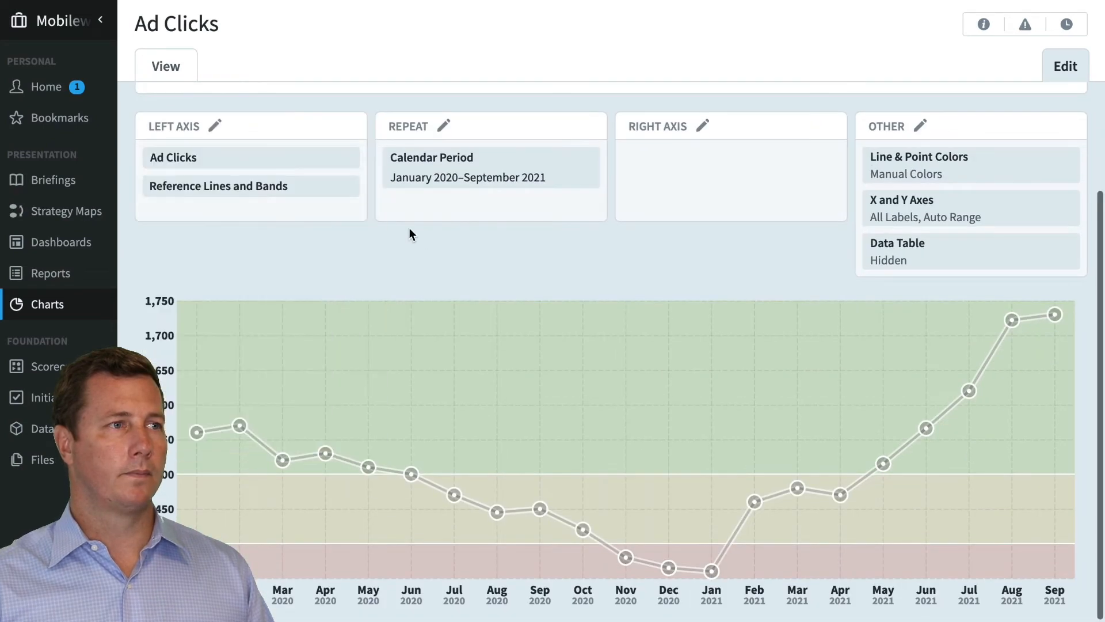
click(276, 193)
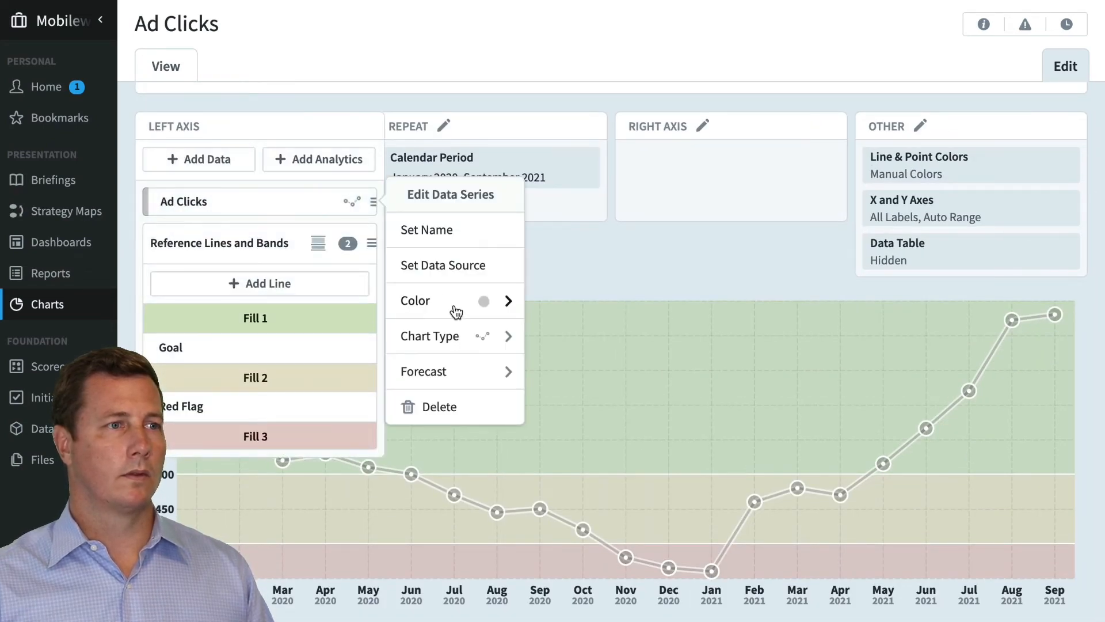
scroll(454, 308, down, 1)
click(297, 204)
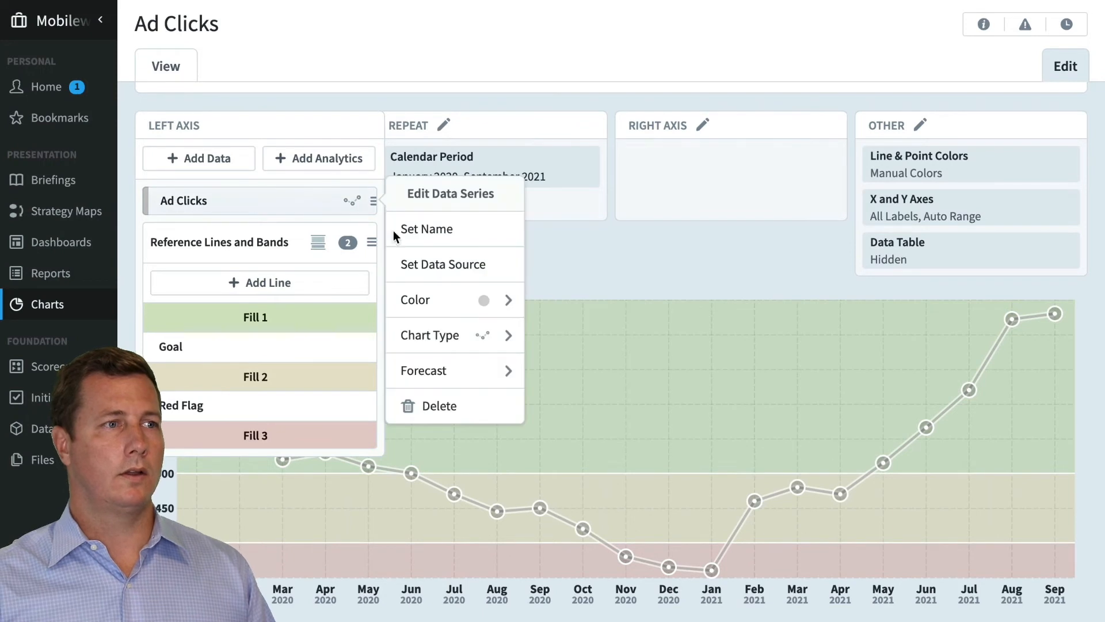
click(449, 302)
scroll(467, 318, up, 1)
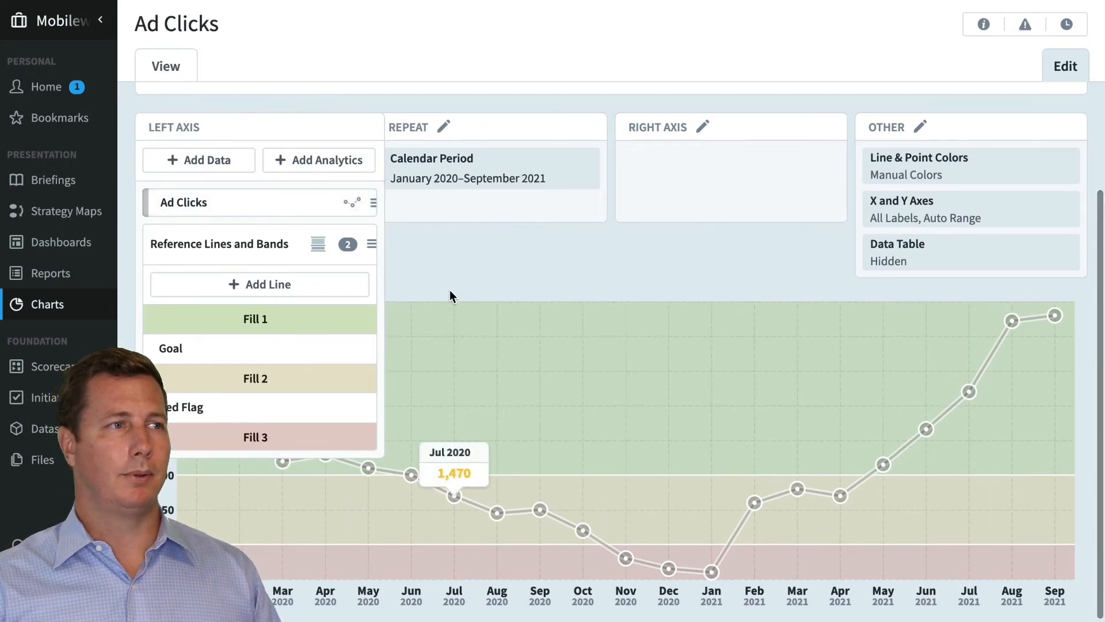
scroll(450, 293, up, 3)
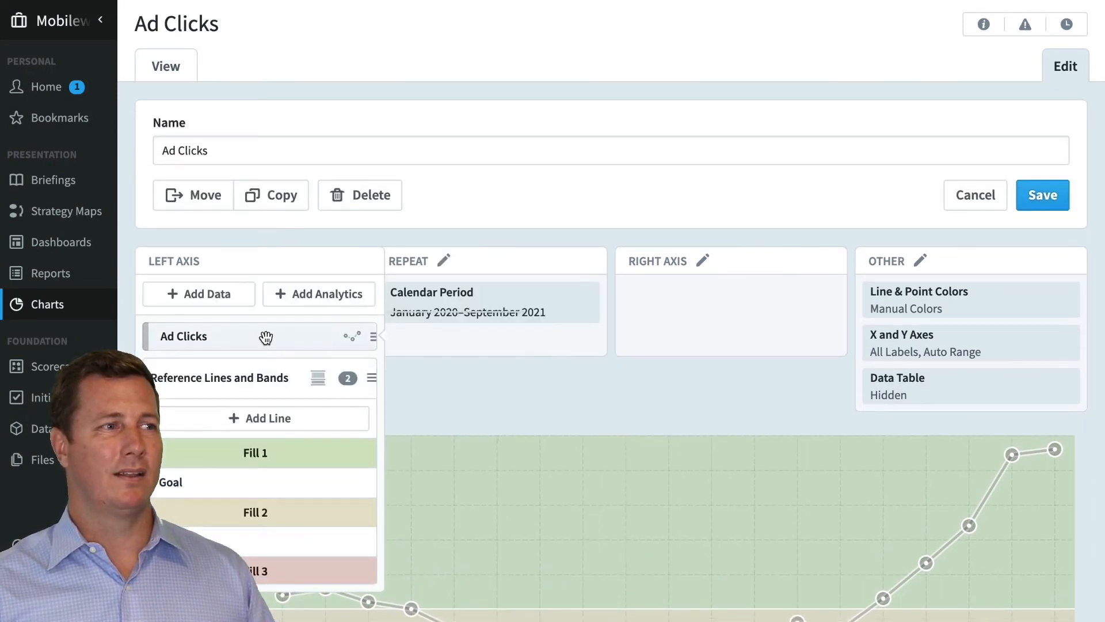
click(264, 338)
click(472, 433)
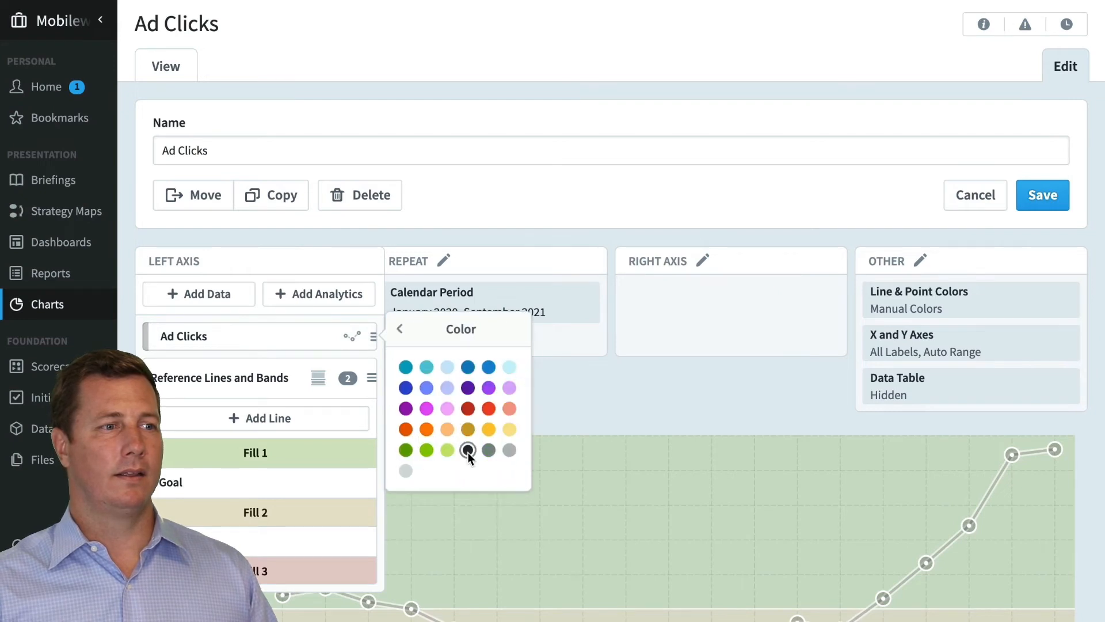
click(468, 450)
click(683, 427)
scroll(683, 431, down, 2)
scroll(682, 440, down, 1)
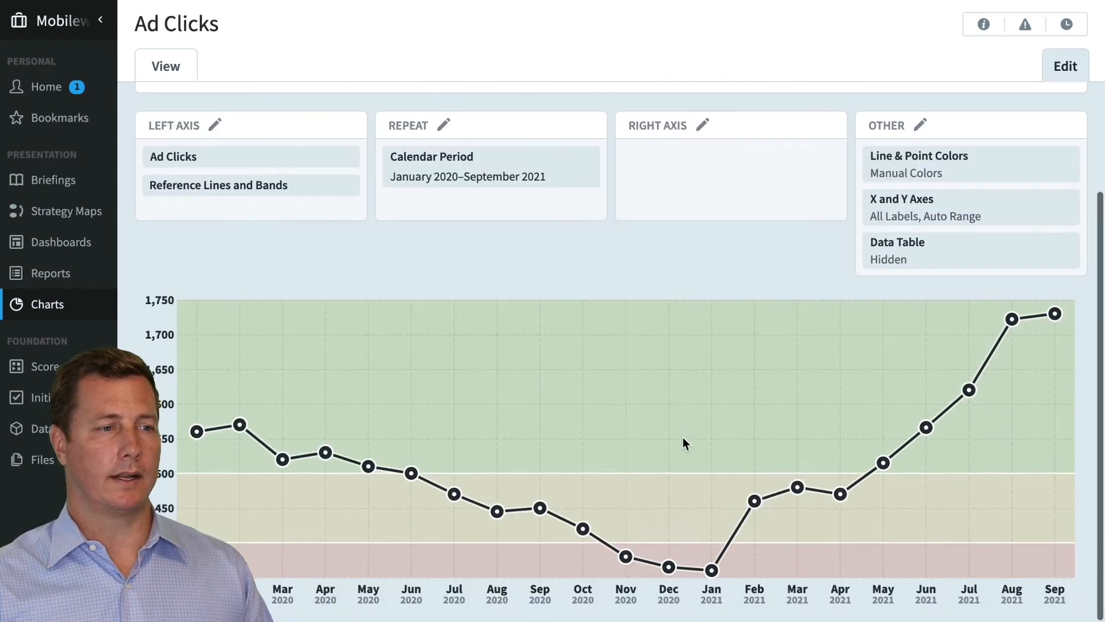
Inspect the Goal reference line's data source settings and its data series options, leaving them unchanged
click(270, 186)
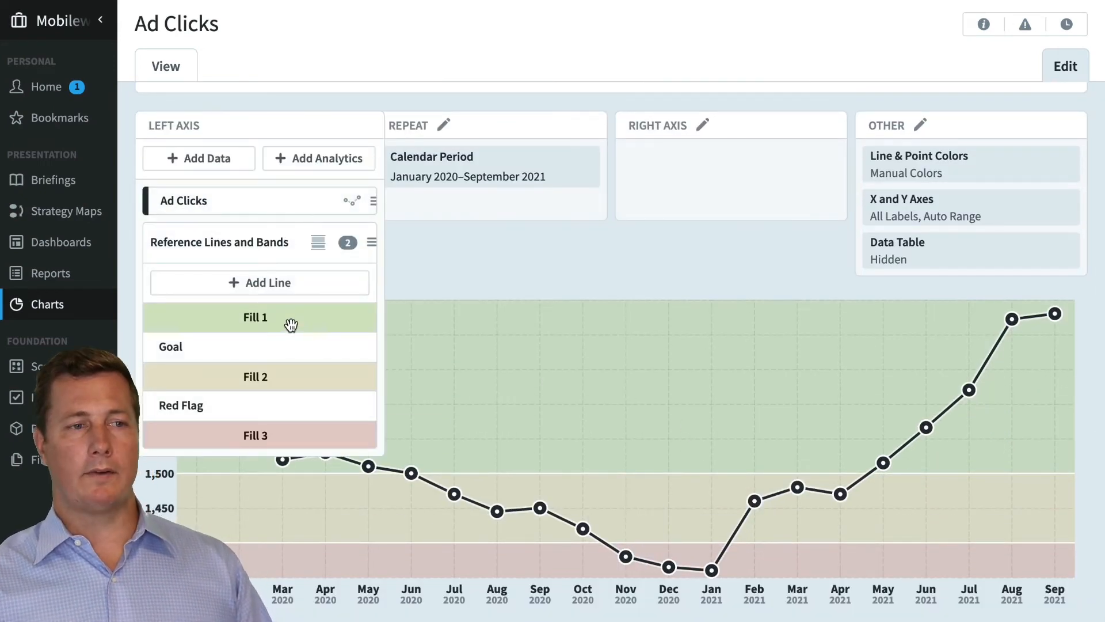
click(270, 349)
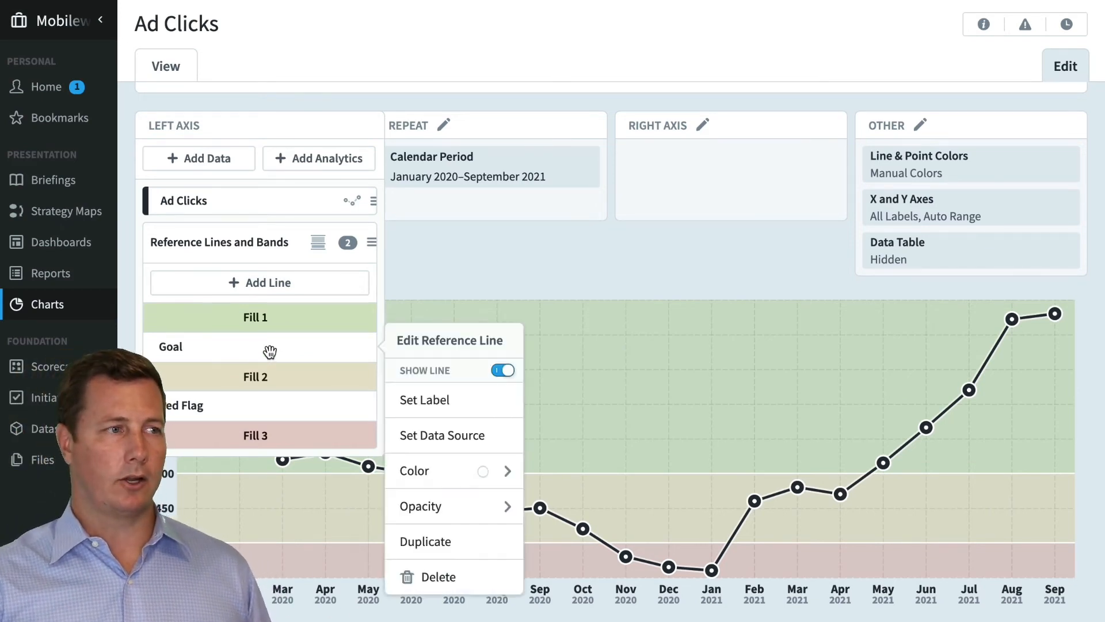
click(482, 436)
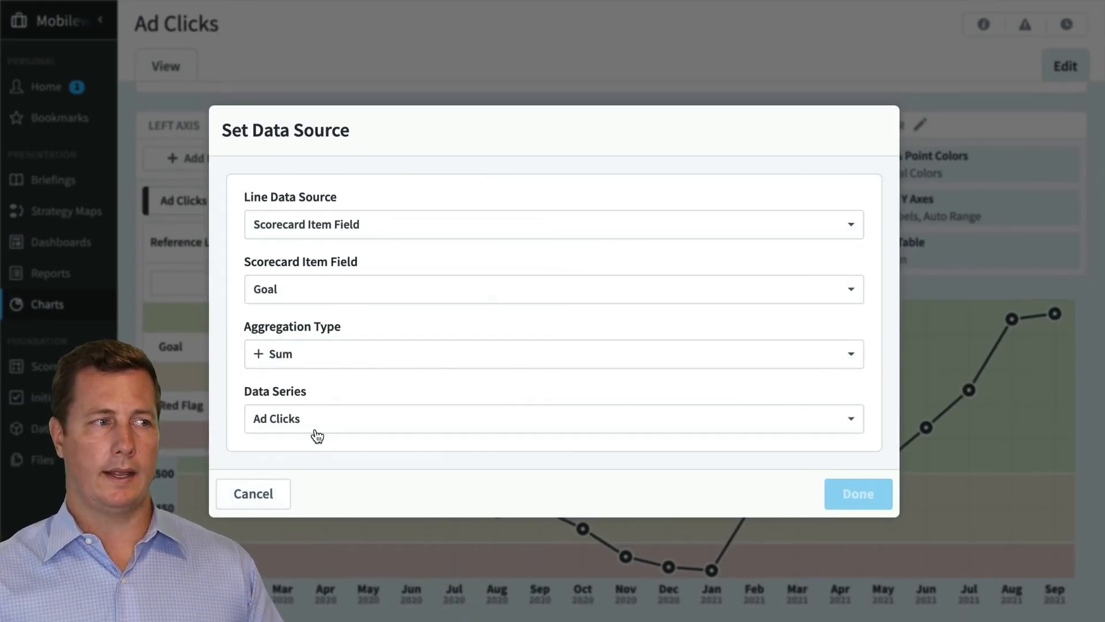
click(333, 422)
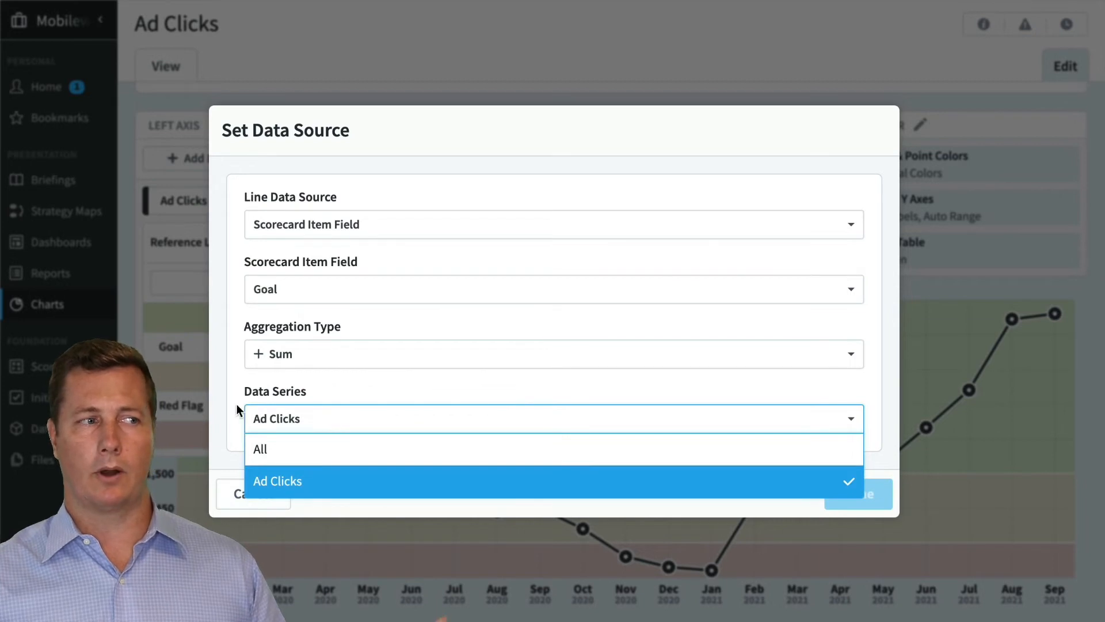
click(240, 388)
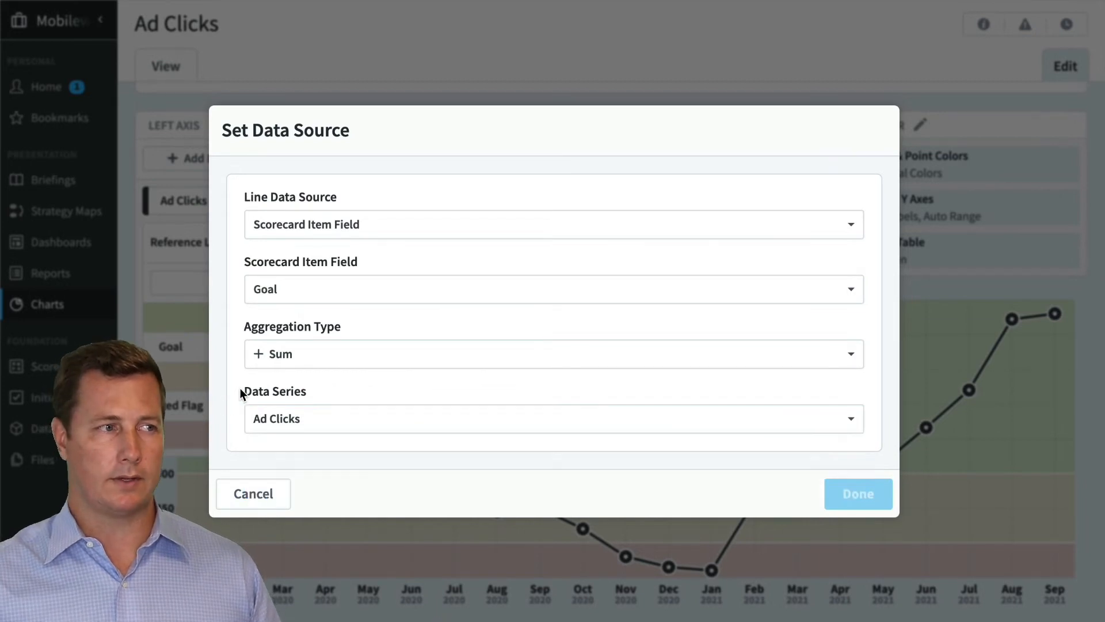
click(284, 496)
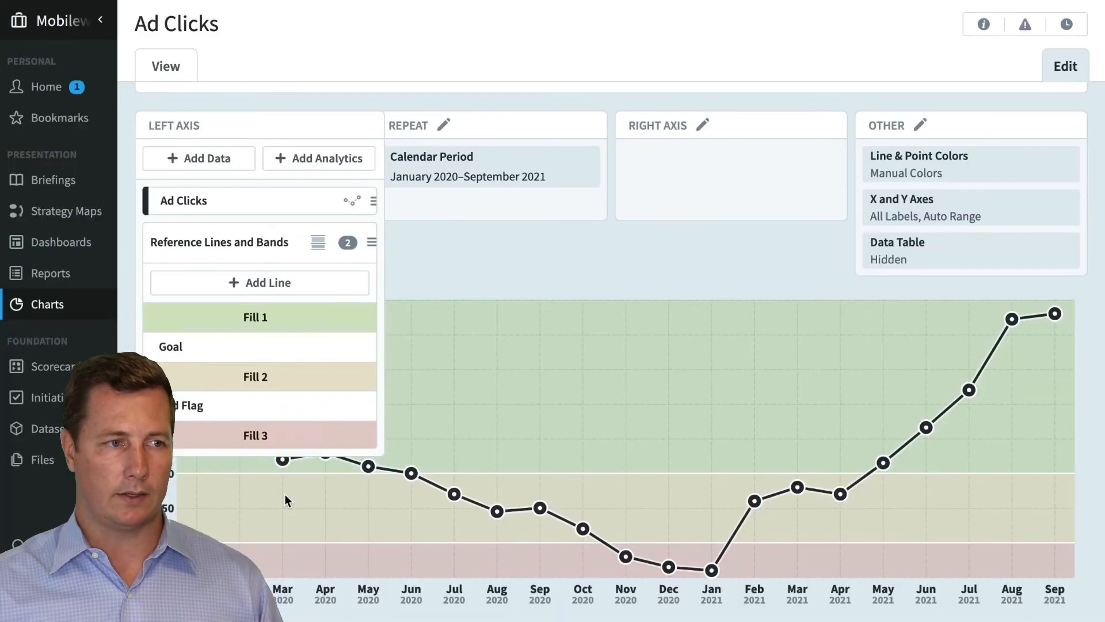
Try black and yellow as the Goal reference line's color, and return it to white
click(257, 349)
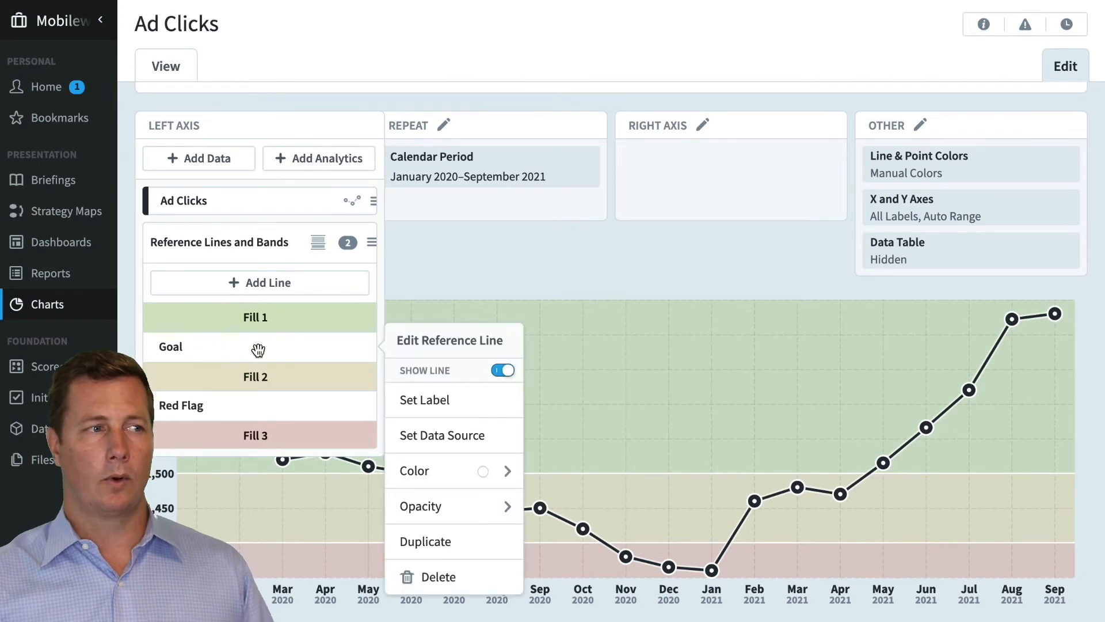
click(487, 469)
click(469, 463)
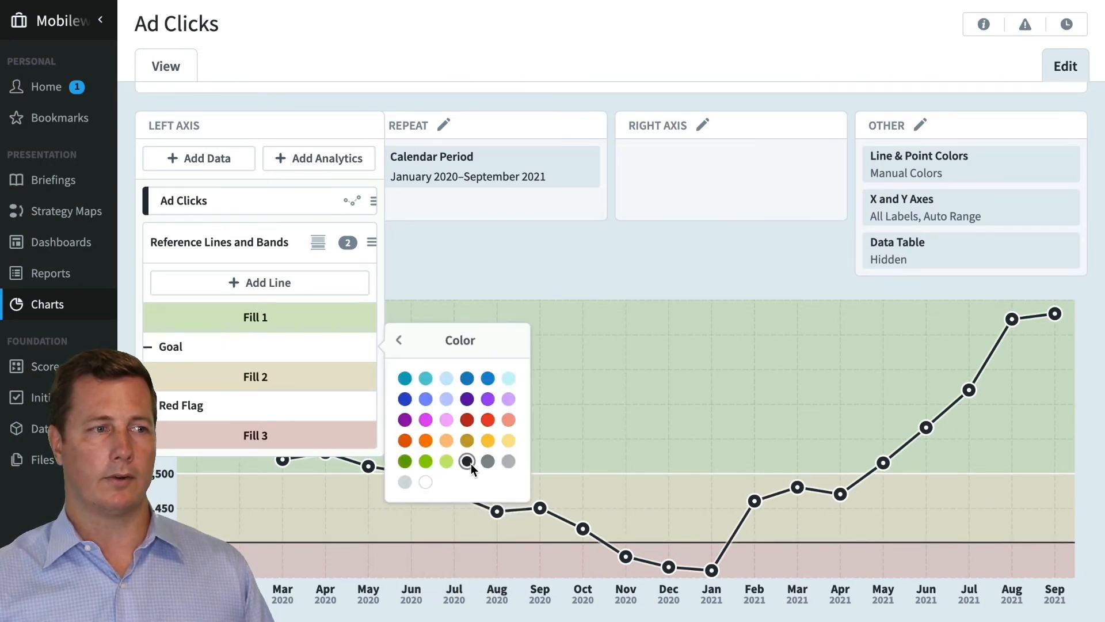
click(426, 481)
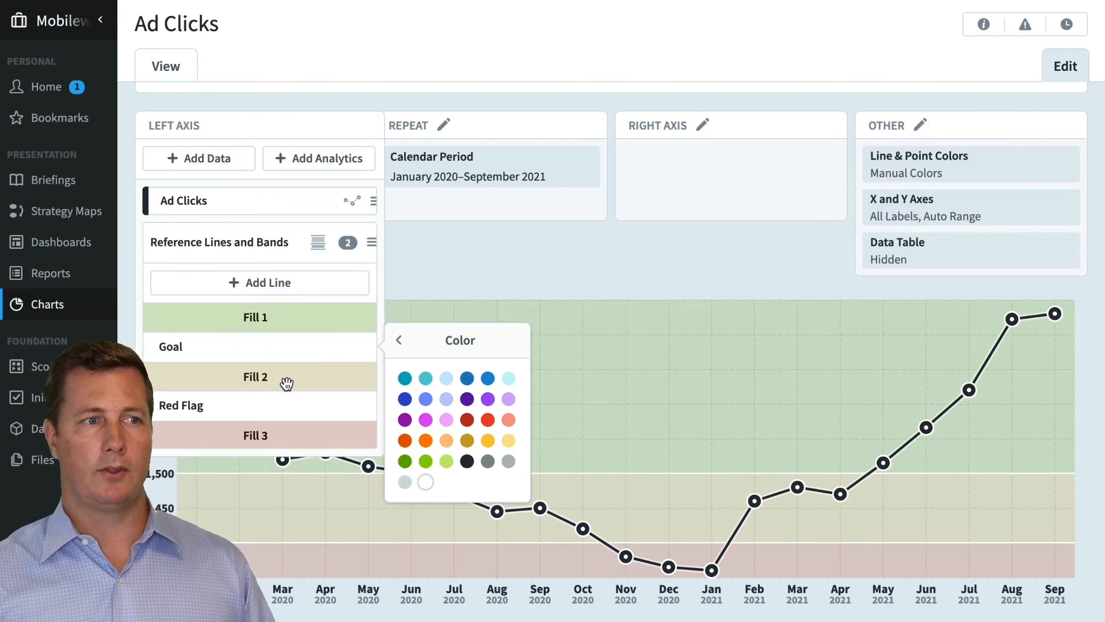
click(487, 441)
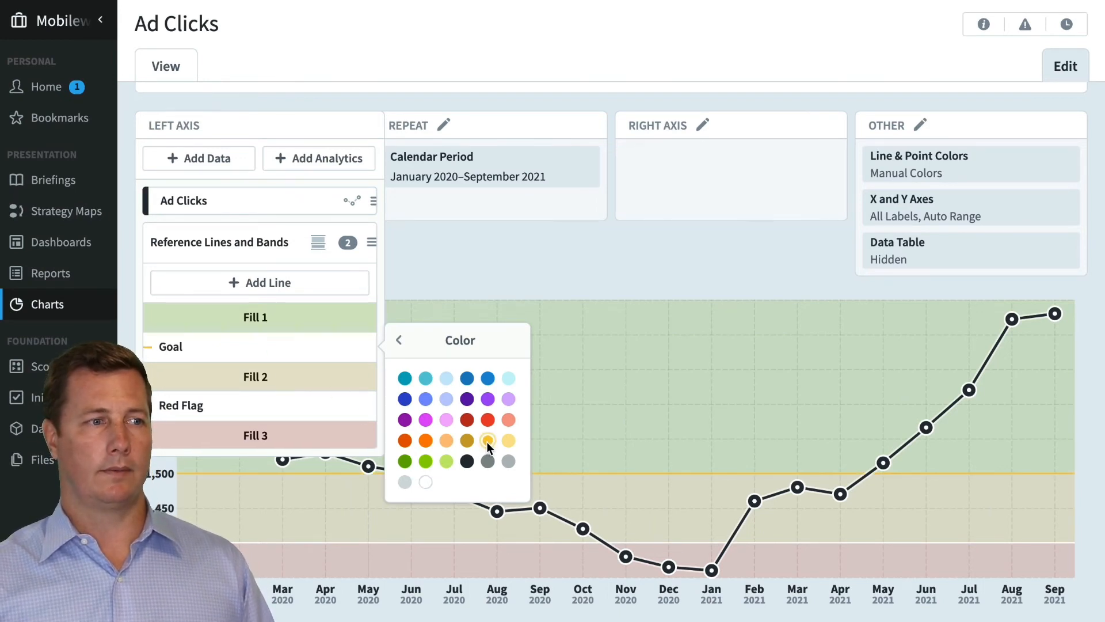
click(425, 482)
Change Fill 2 of the scoring bands to golden yellow and raise its opacity to the second-strongest level
click(288, 375)
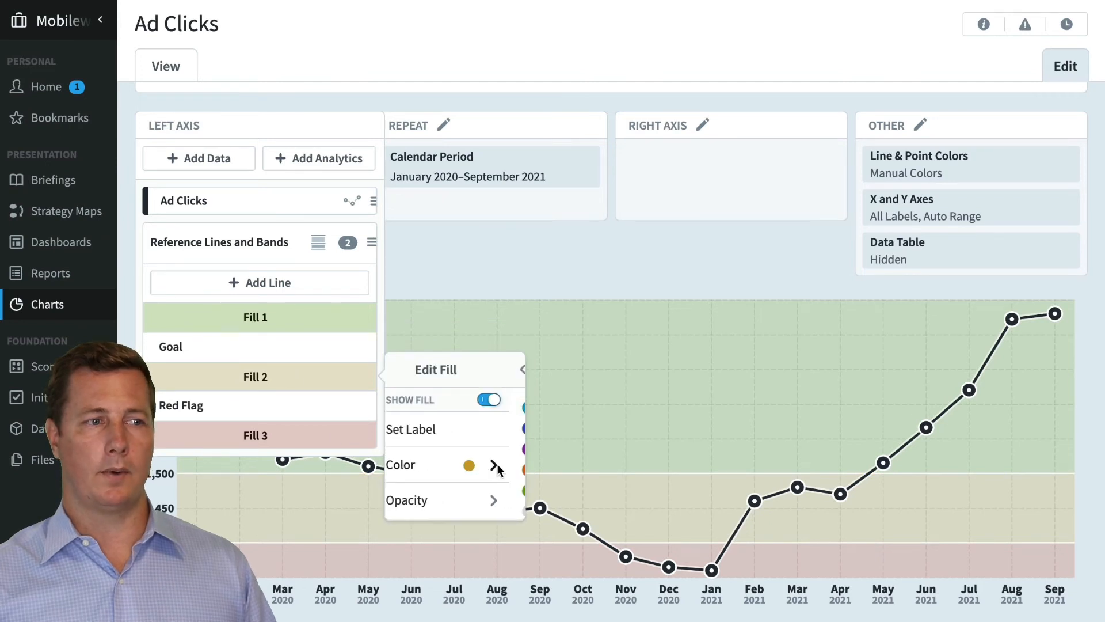
click(497, 464)
click(489, 471)
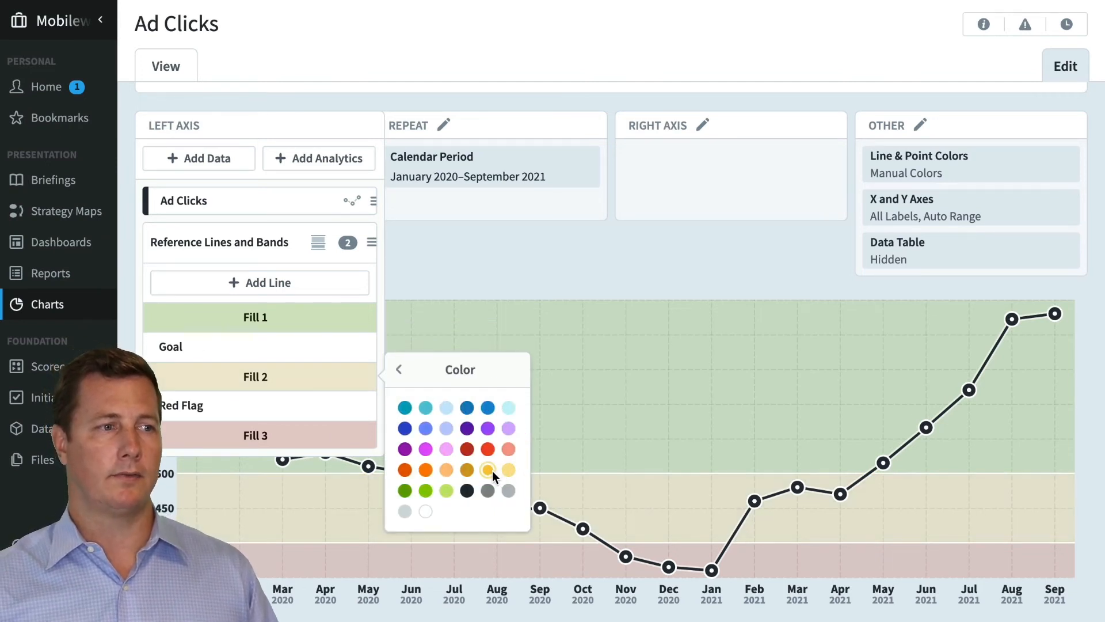
click(397, 370)
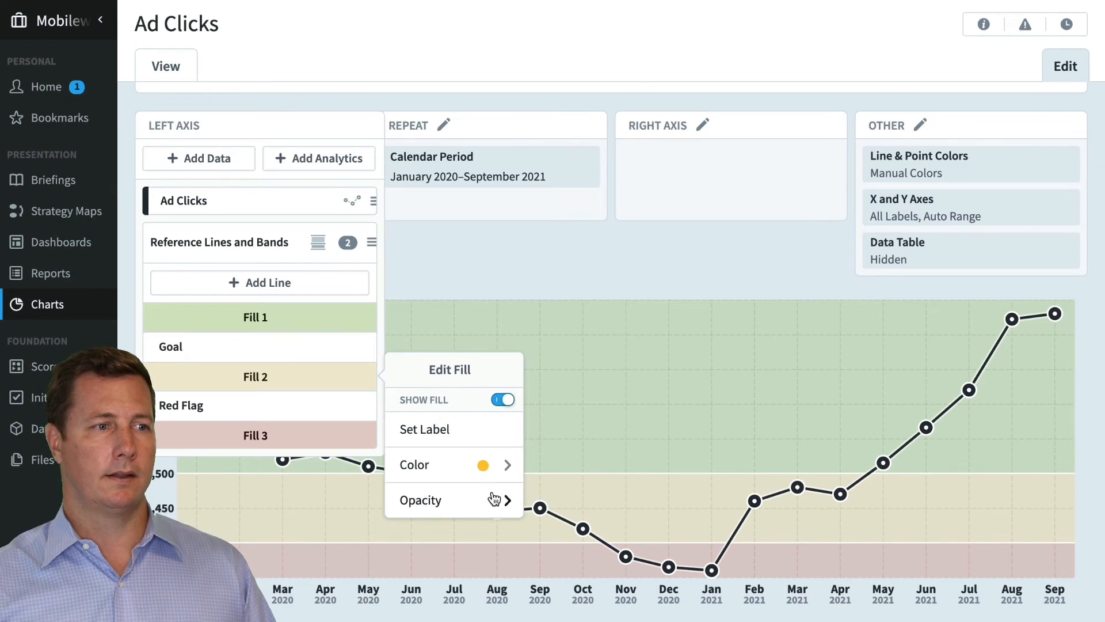
click(492, 500)
click(486, 442)
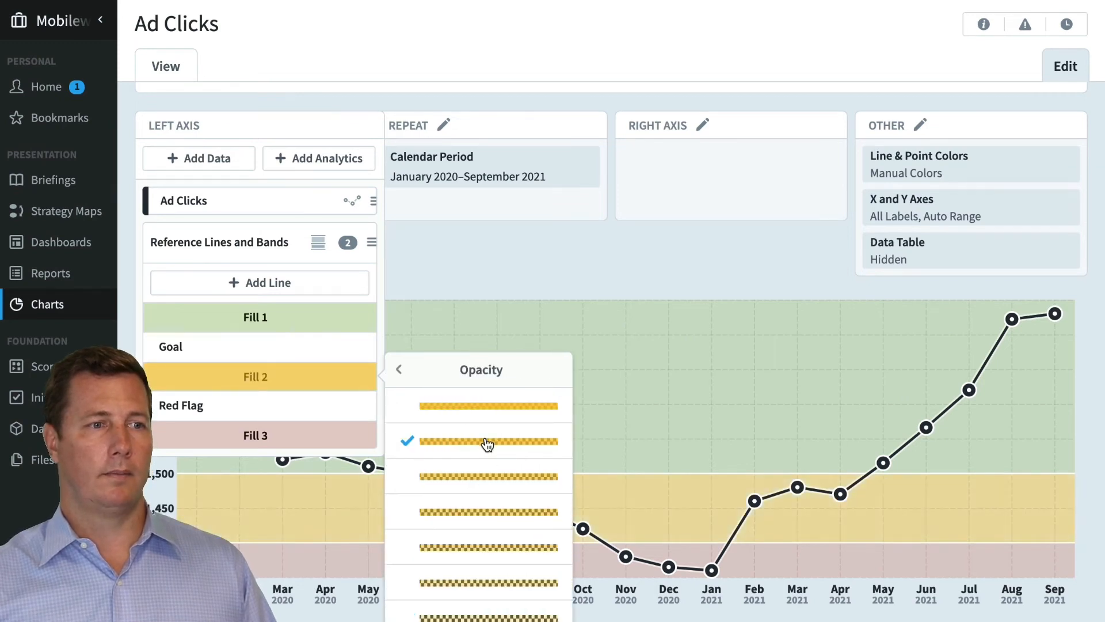
click(558, 279)
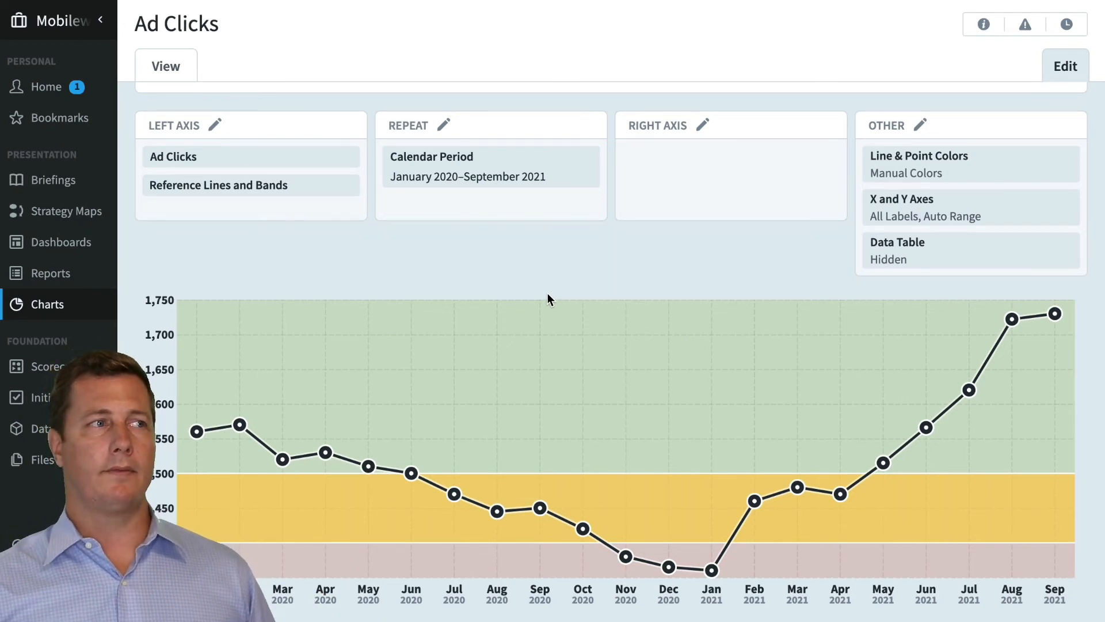
Look through the analytics offered for the left axis, and delete Reference Lines and Bands from the chart
click(328, 185)
click(326, 160)
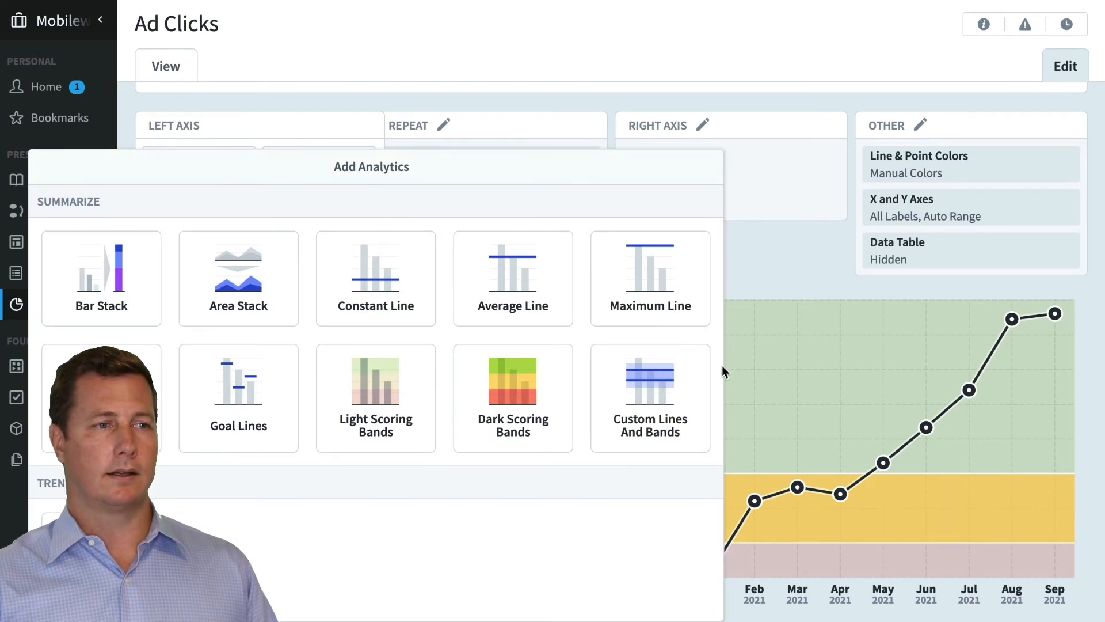
click(765, 272)
mouse_move(262, 204)
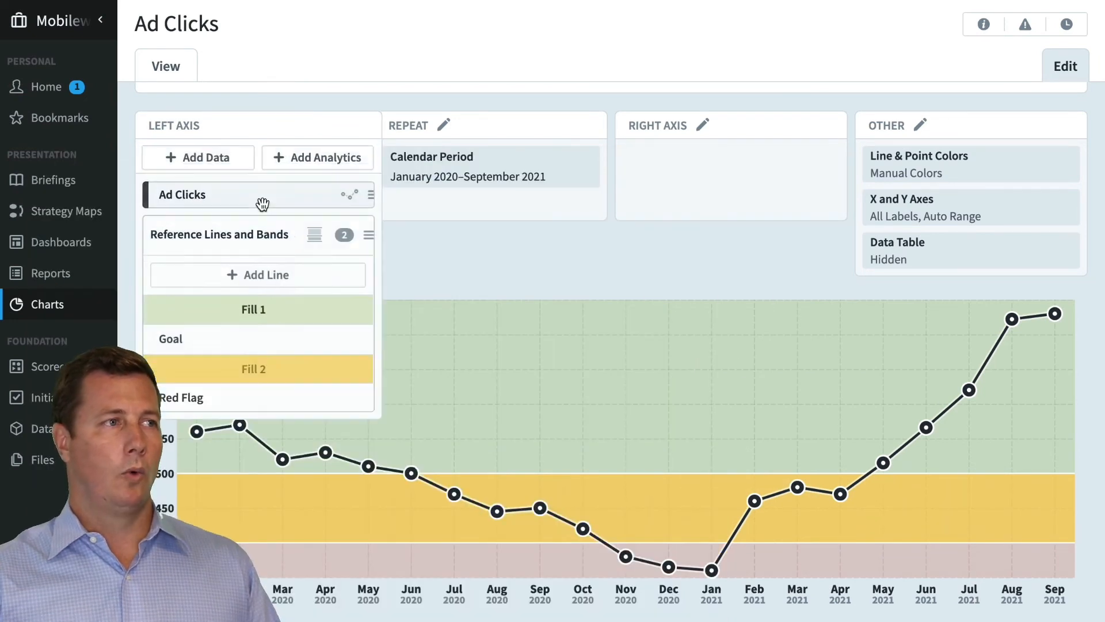
click(279, 245)
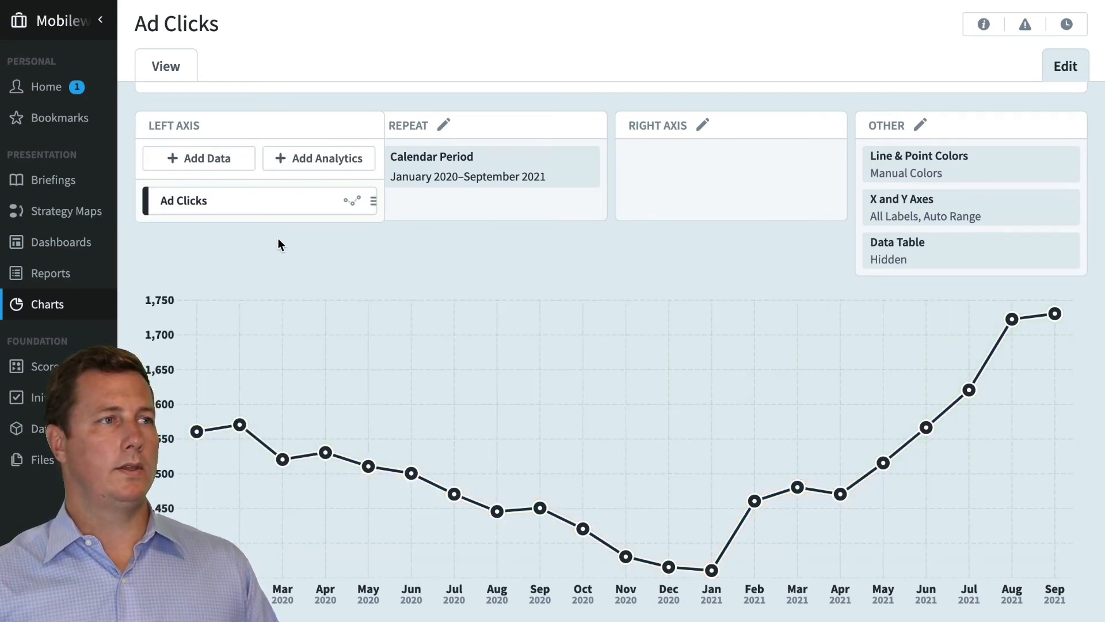
Turn on the forecast for the Ad Clicks data series
click(279, 199)
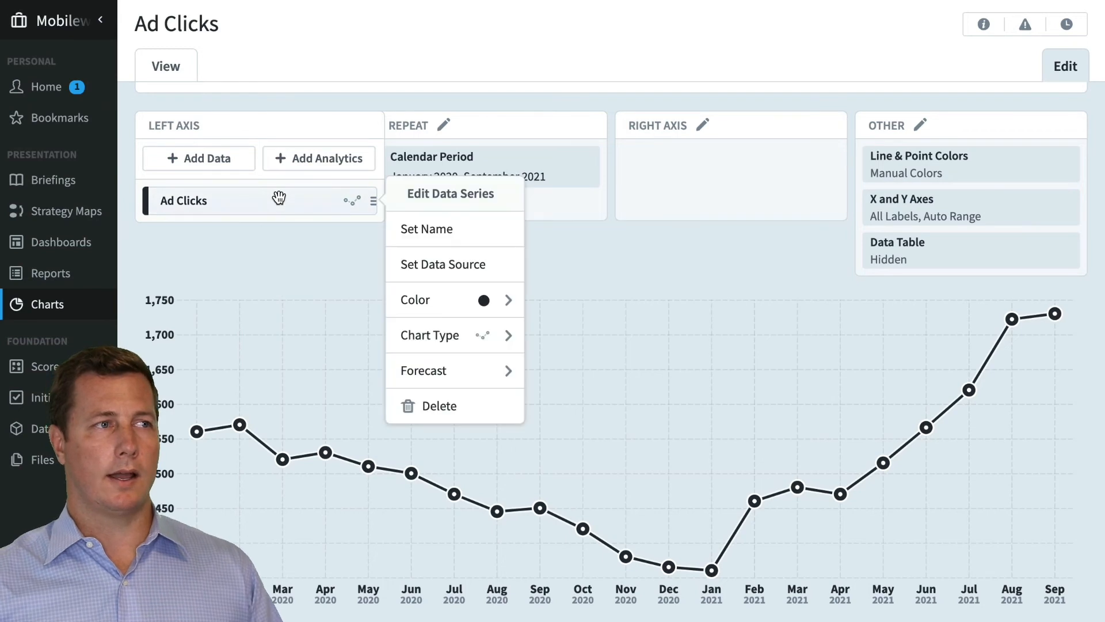
click(455, 372)
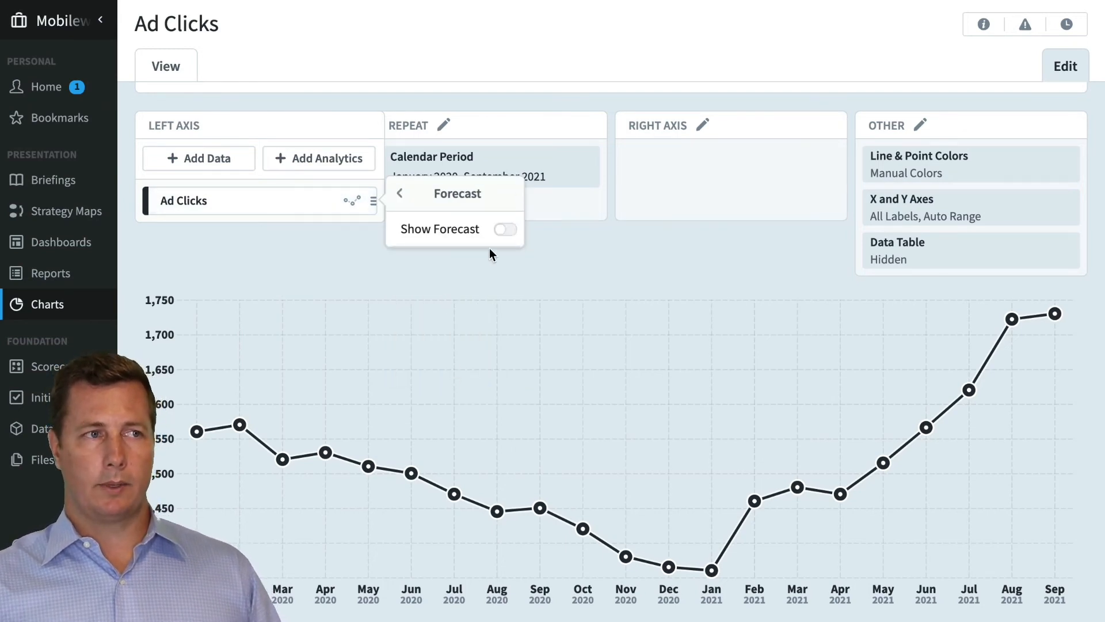
click(503, 233)
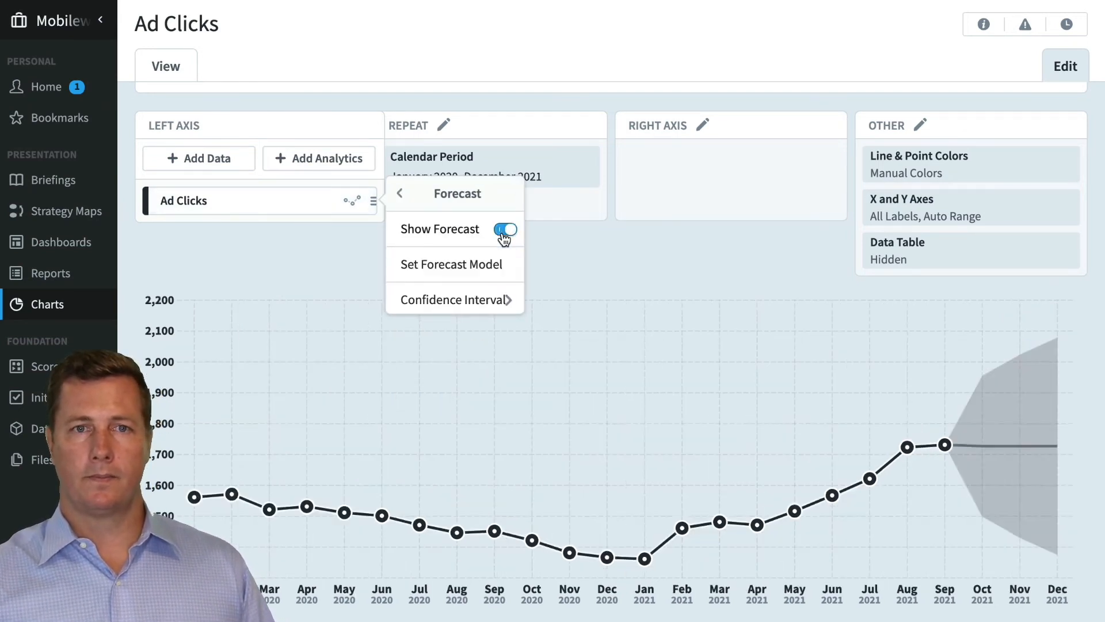
click(633, 283)
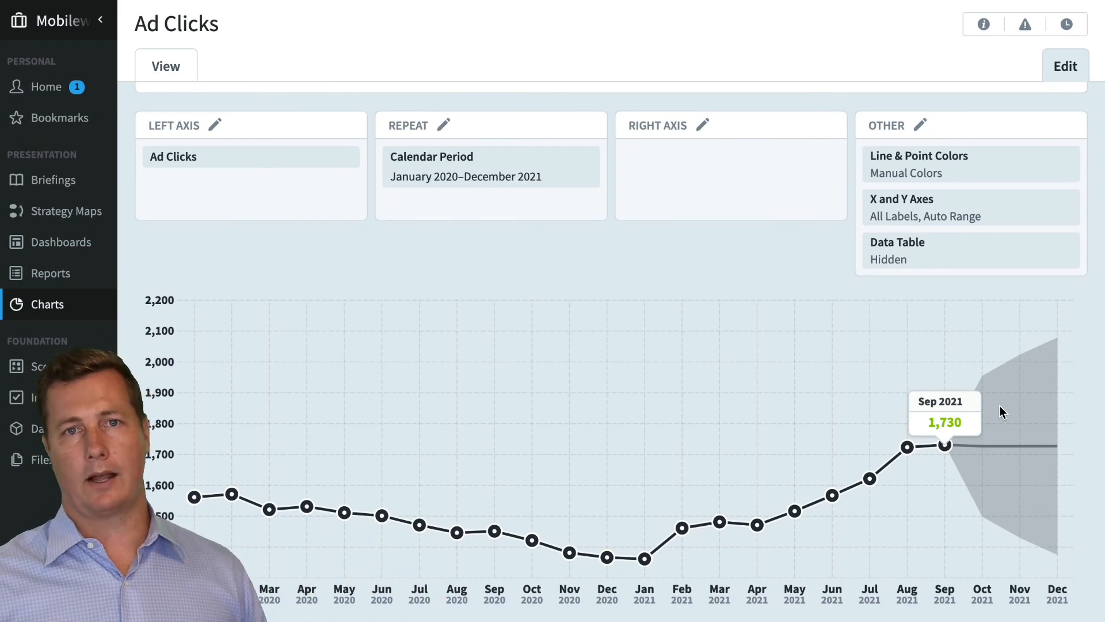
Try a 90% confidence interval on the Ad Clicks forecast, and set the interval to 99%
click(341, 191)
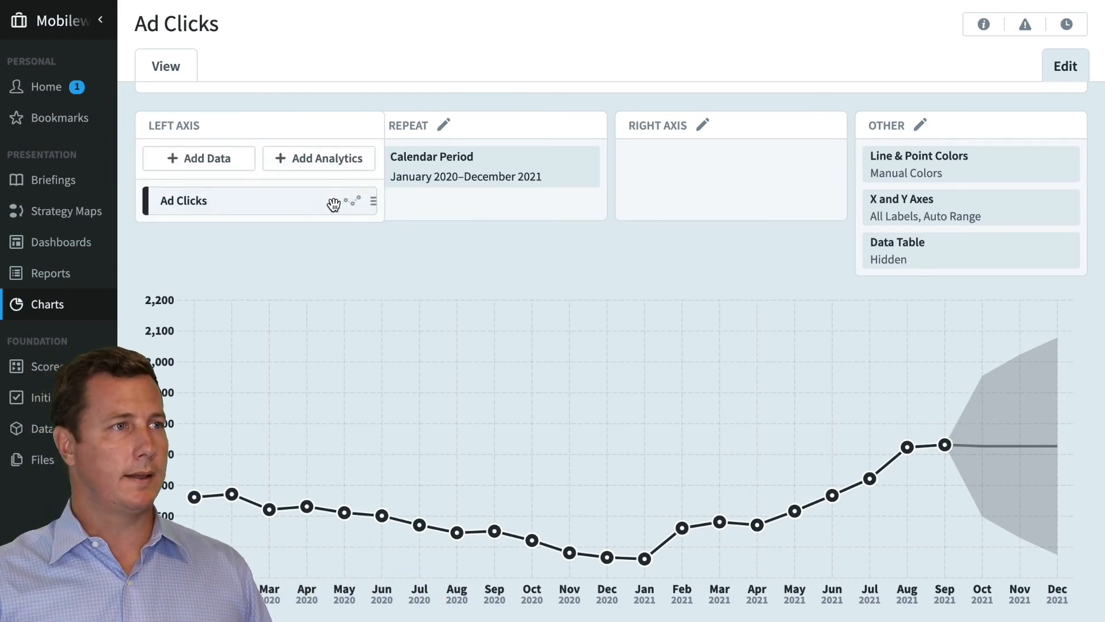
click(333, 202)
click(464, 371)
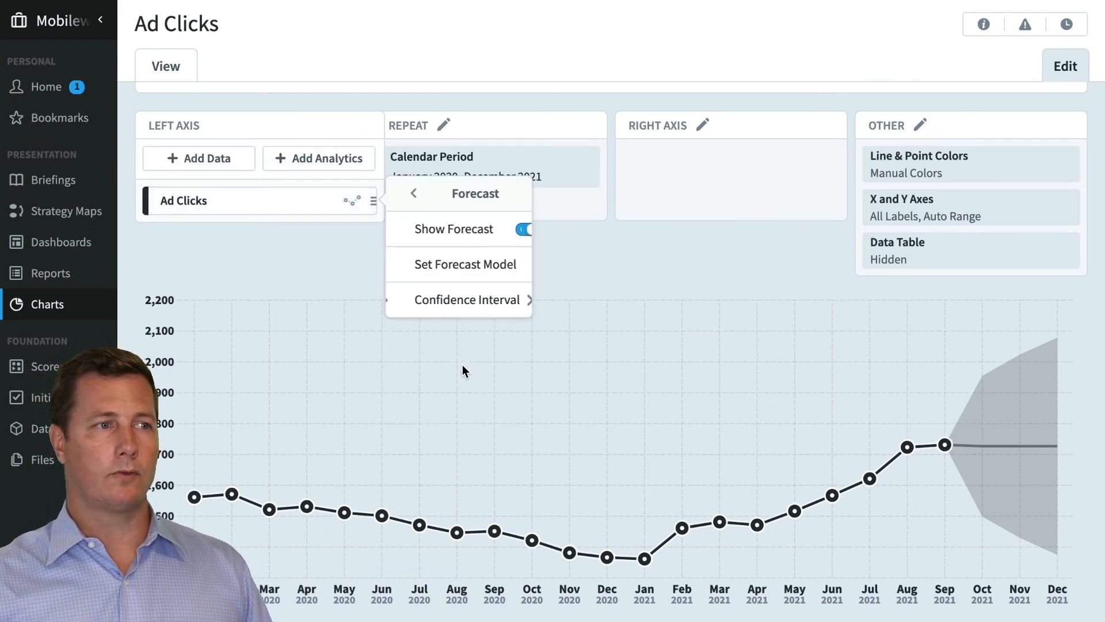
click(467, 309)
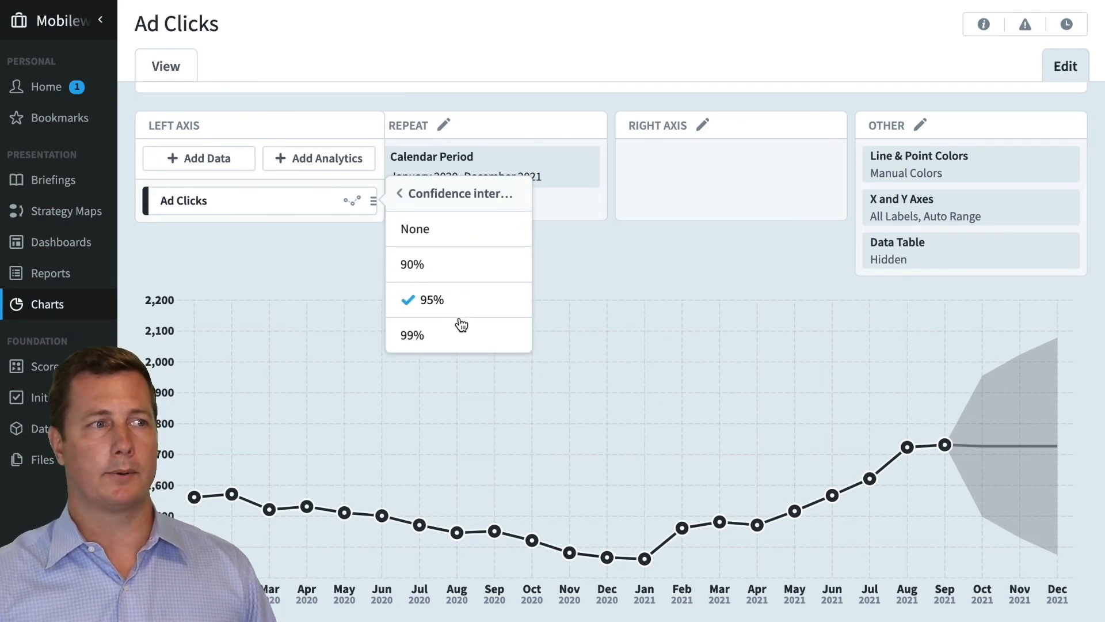
click(447, 272)
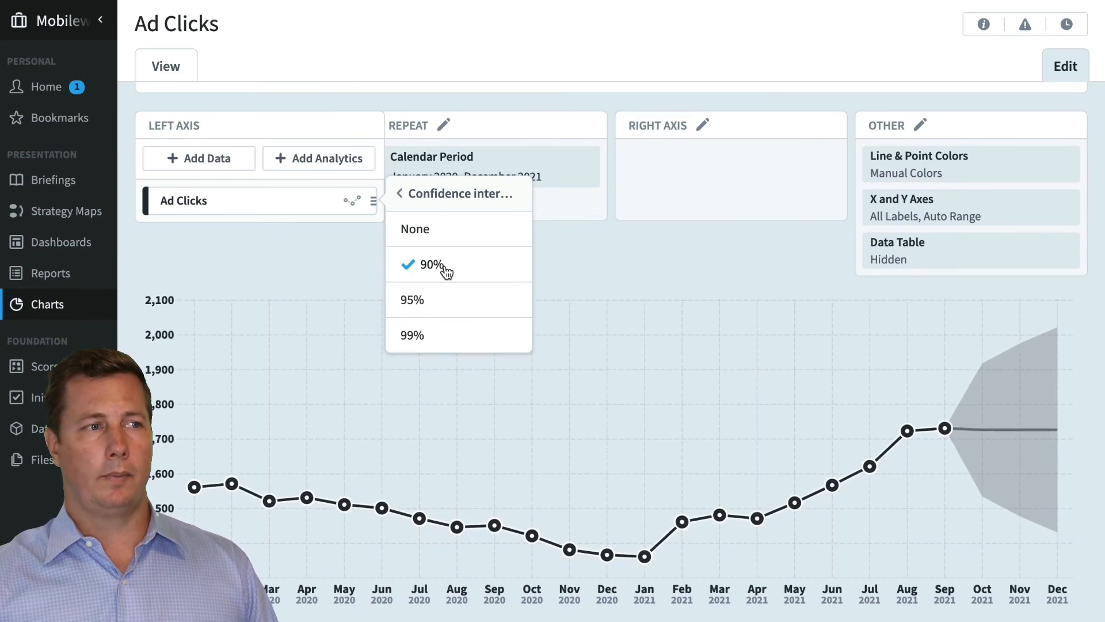
click(449, 345)
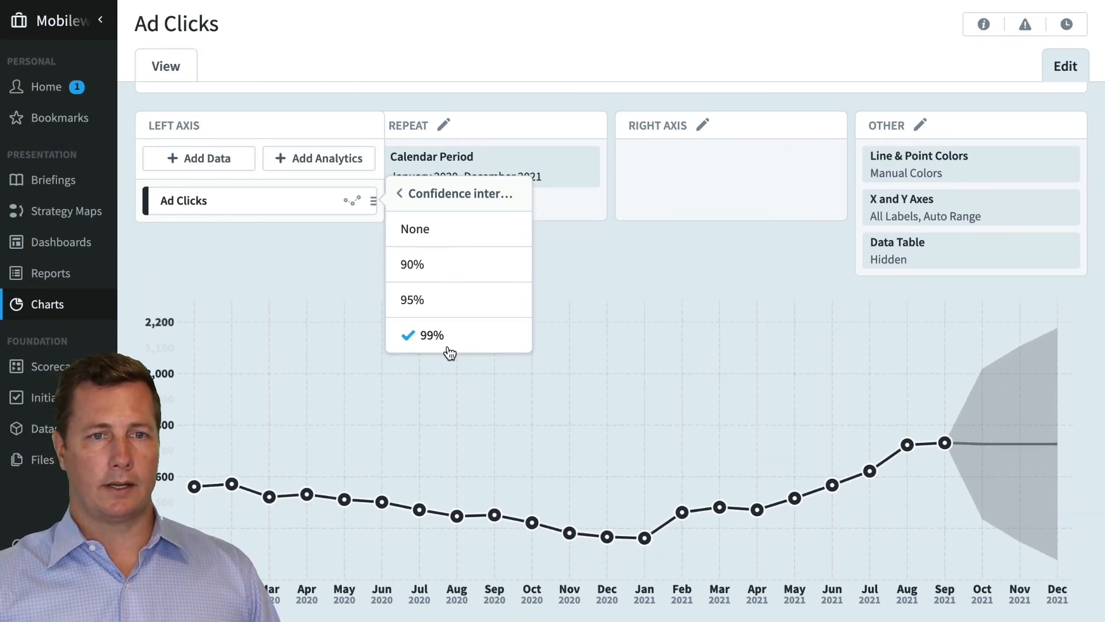
Set the confidence interval of the Ad Clicks forecast to 95% and return to the forecast options
click(451, 311)
click(401, 195)
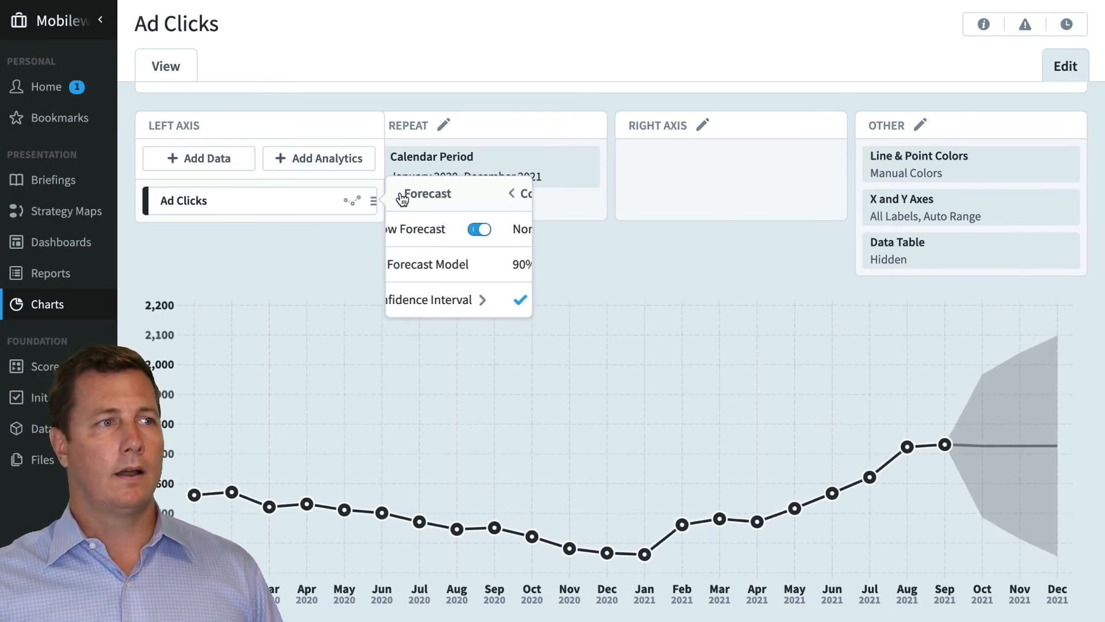
Try a Custom forecast model for Ad Clicks with an Additive season and a Yearly season length
click(455, 265)
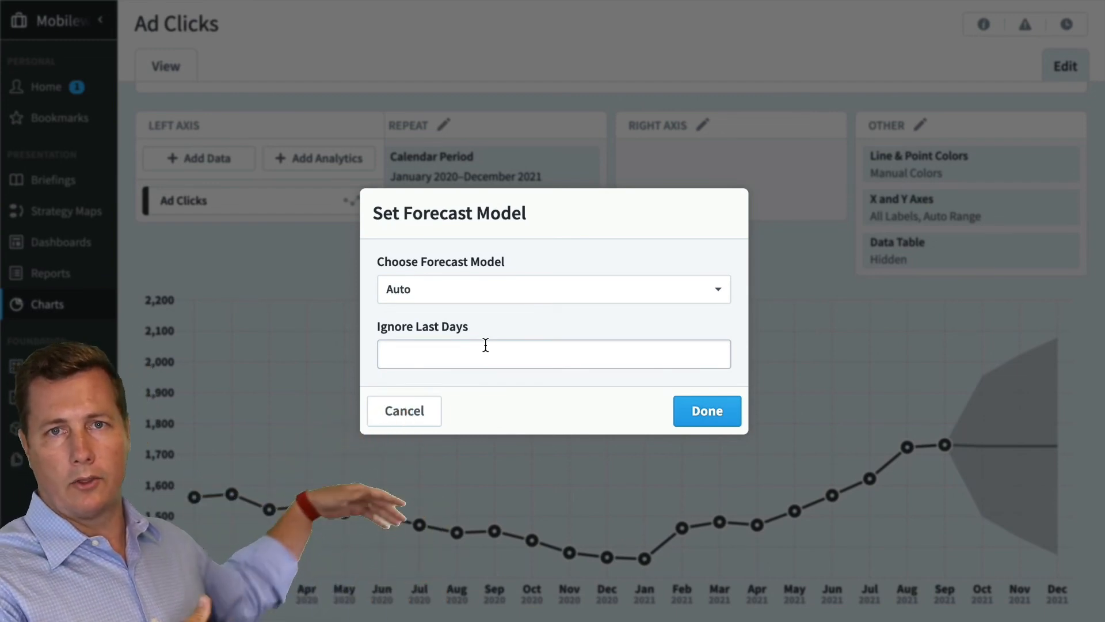
click(496, 288)
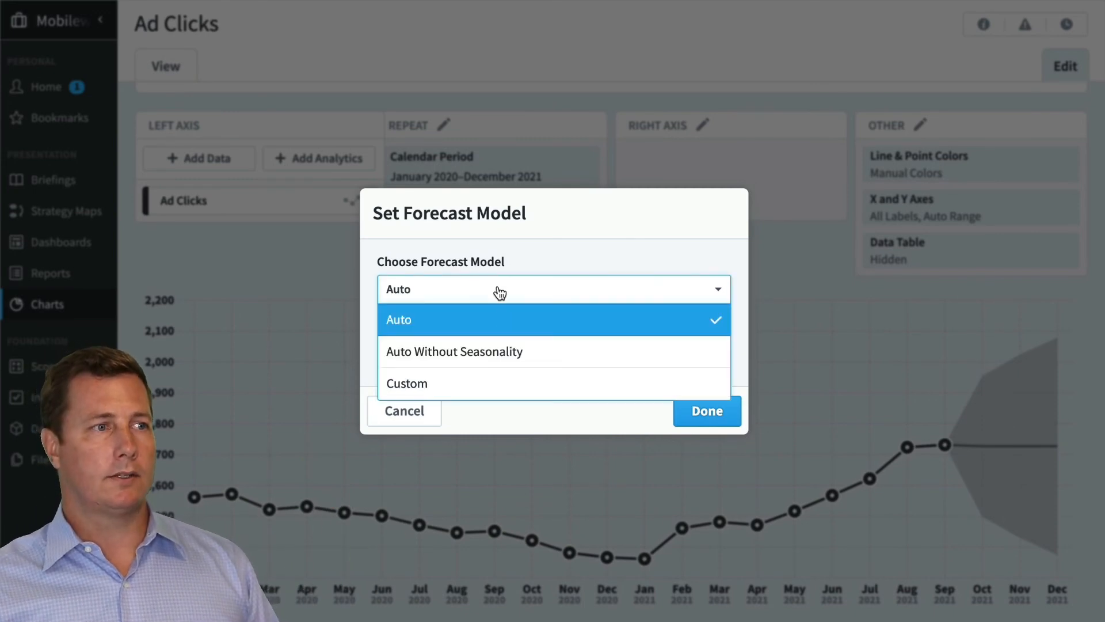
click(494, 381)
click(495, 360)
click(510, 415)
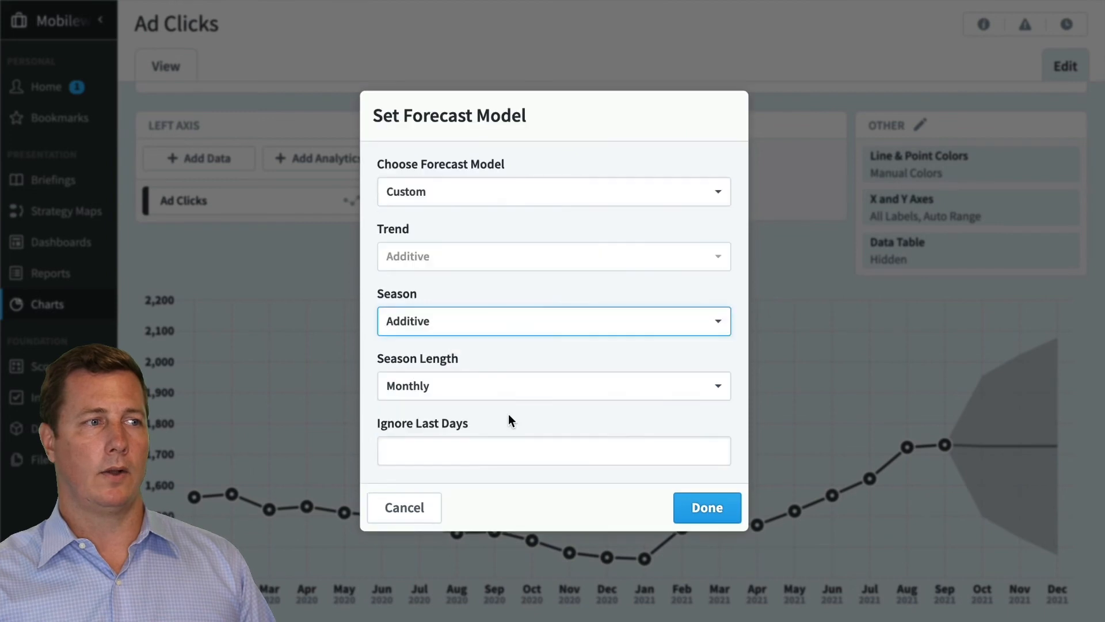
click(506, 387)
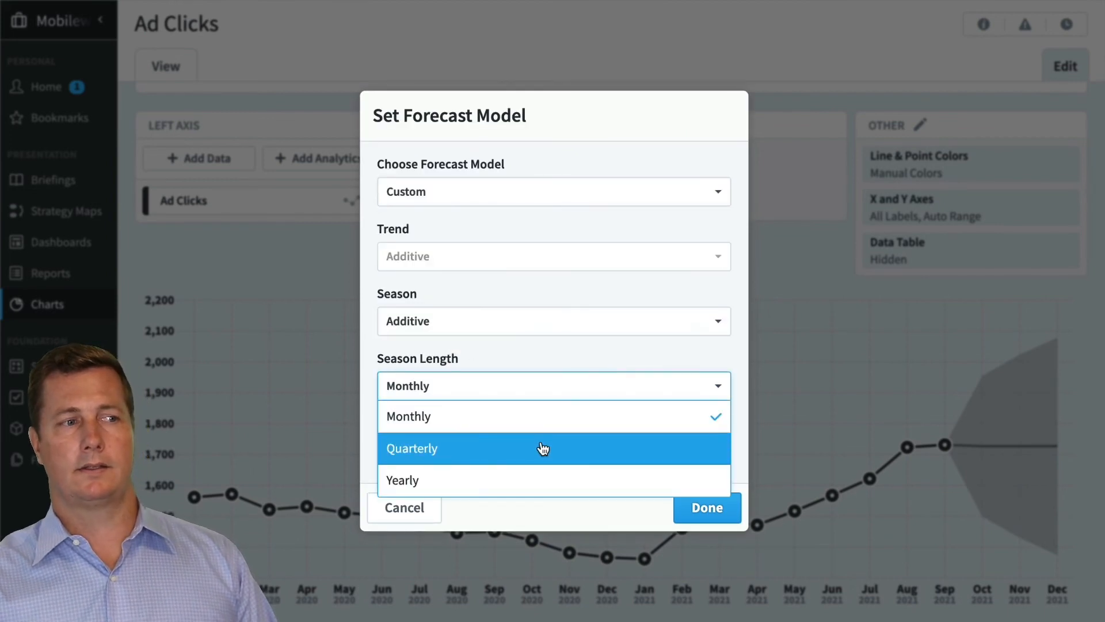
click(561, 480)
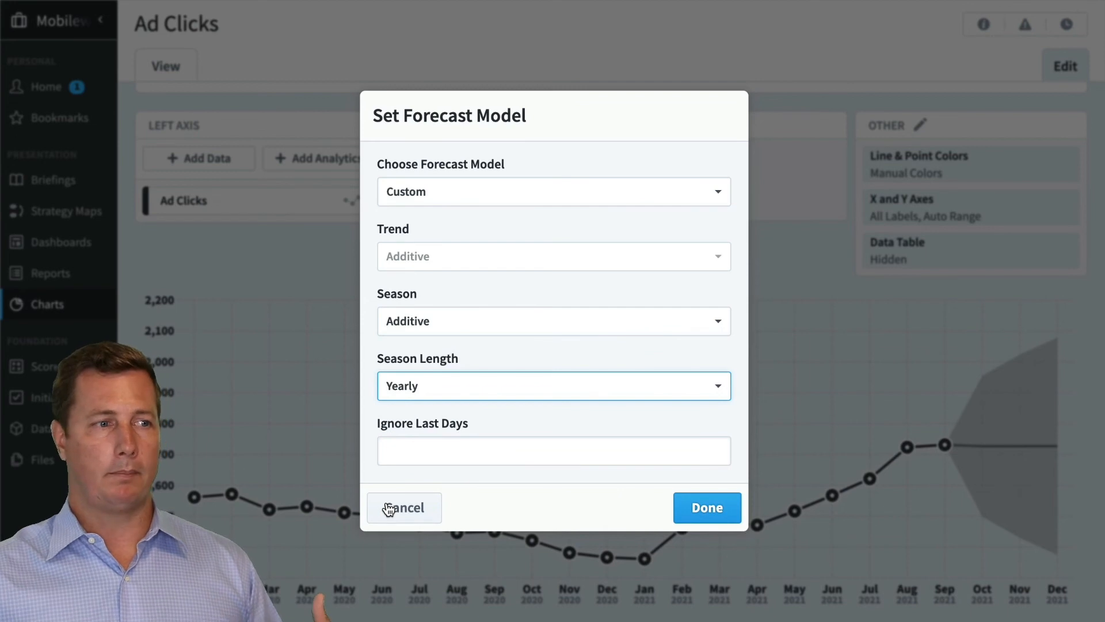
Return the forecast model choice to Auto and cancel the forecast model settings
click(468, 201)
click(464, 223)
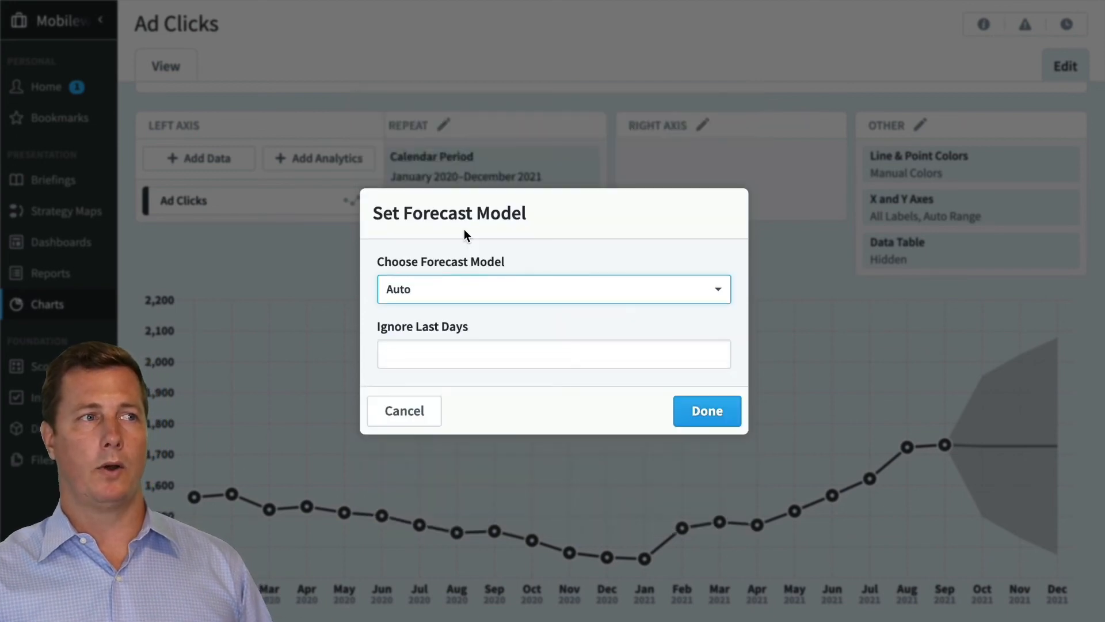
click(433, 413)
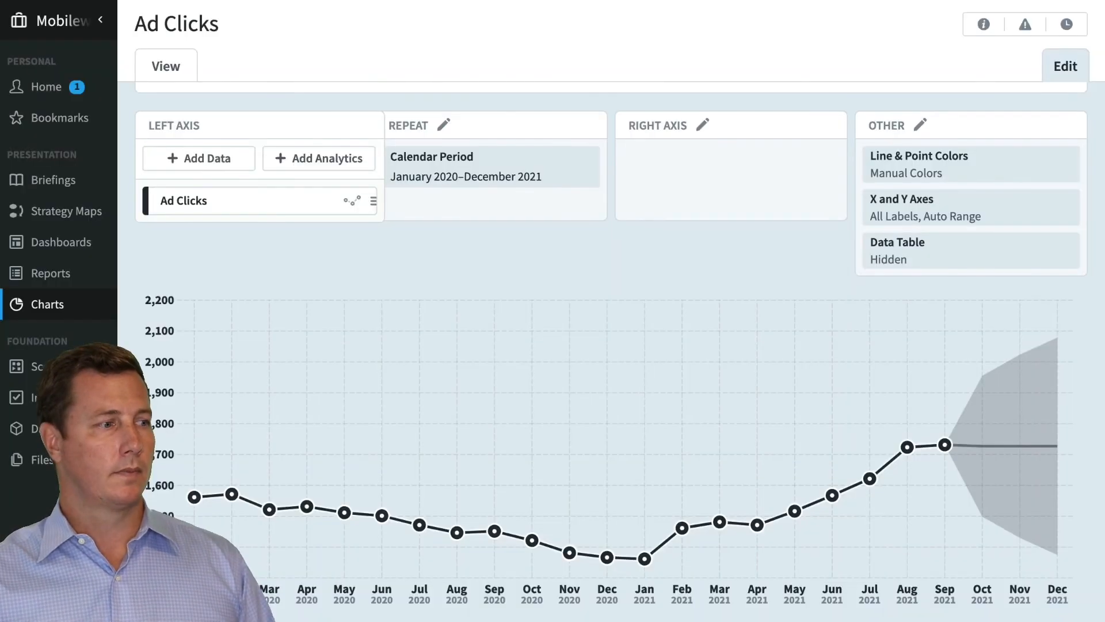
Leave the Ad Clicks chart and open the "Forecasting Examples: 95% Confidence" dashboard
click(120, 368)
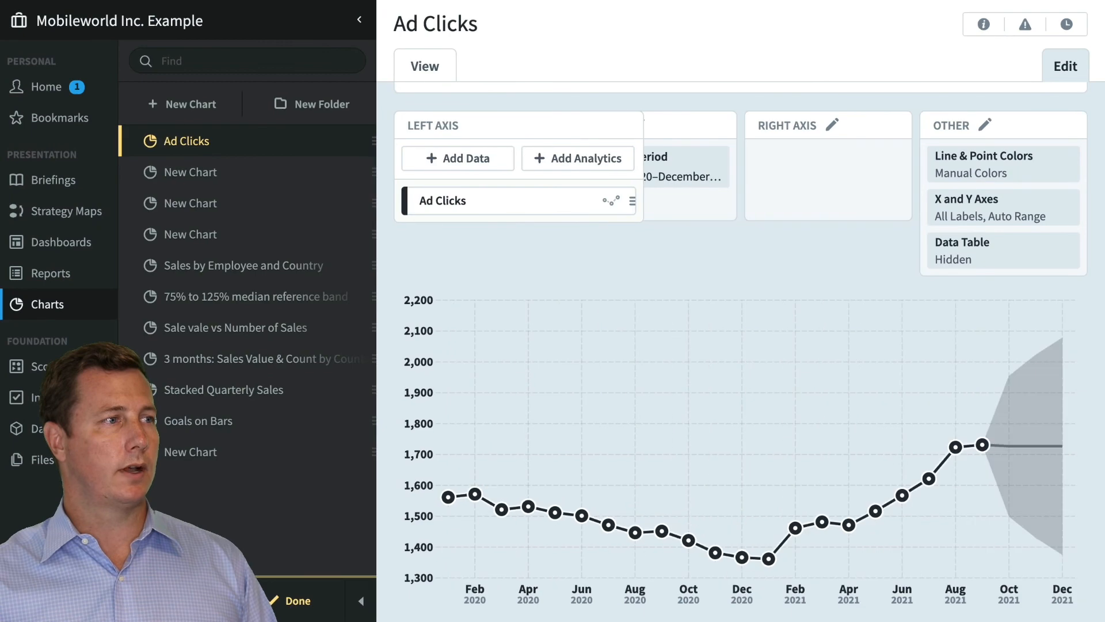
click(81, 246)
click(496, 375)
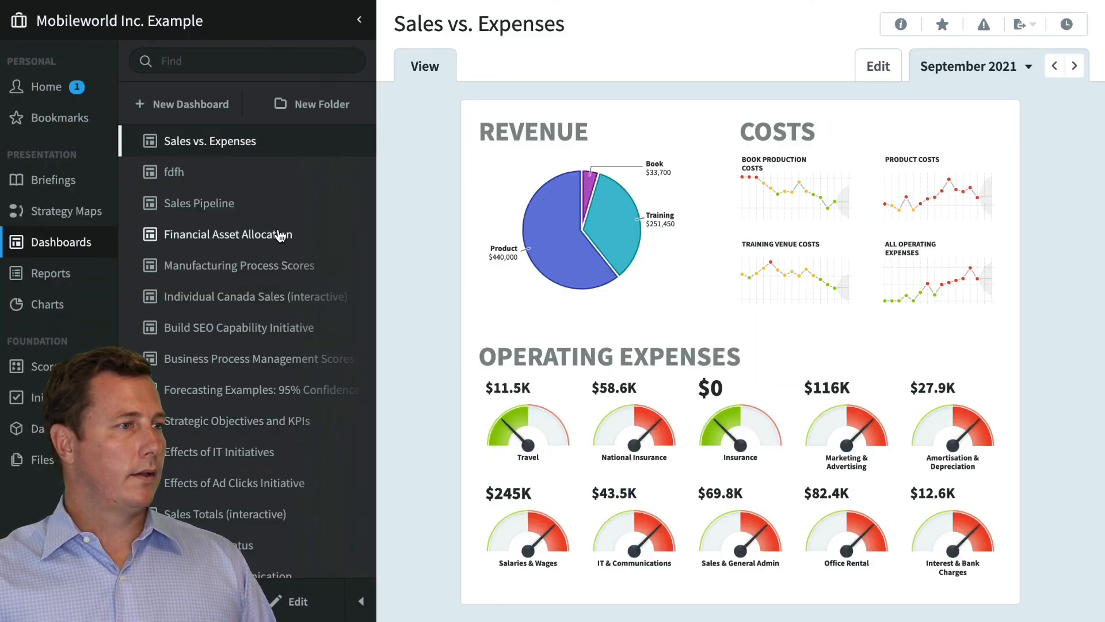
click(270, 389)
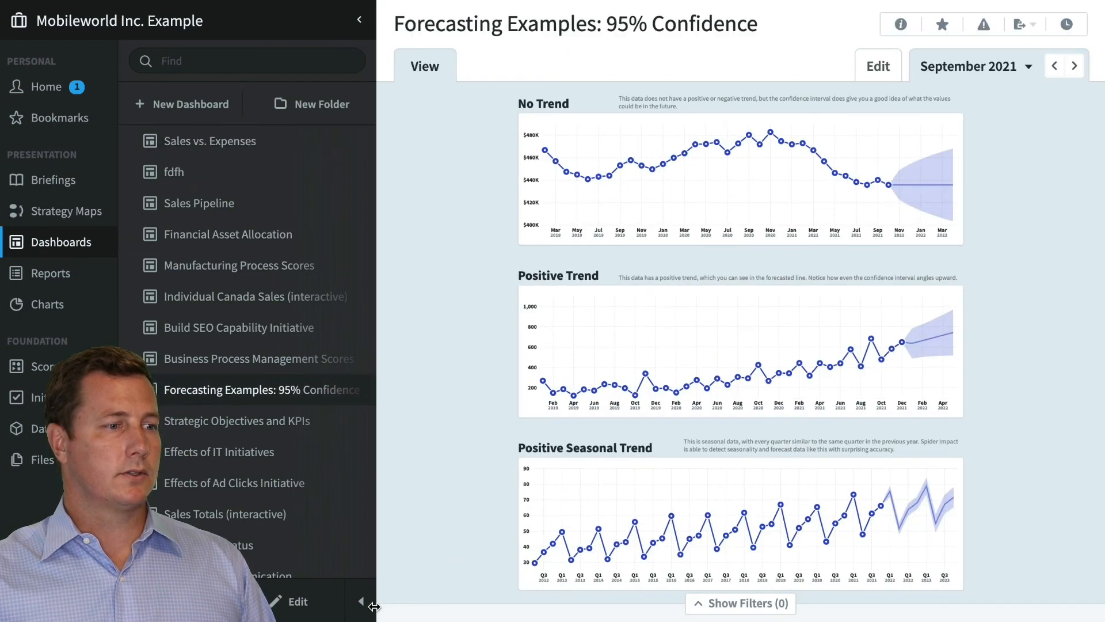
Enlarge the dashboard by hiding the dashboard list, and examine the No Trend, Positive Trend and Positive Seasonal Trend forecast charts
click(361, 602)
scroll(209, 320, down, 3)
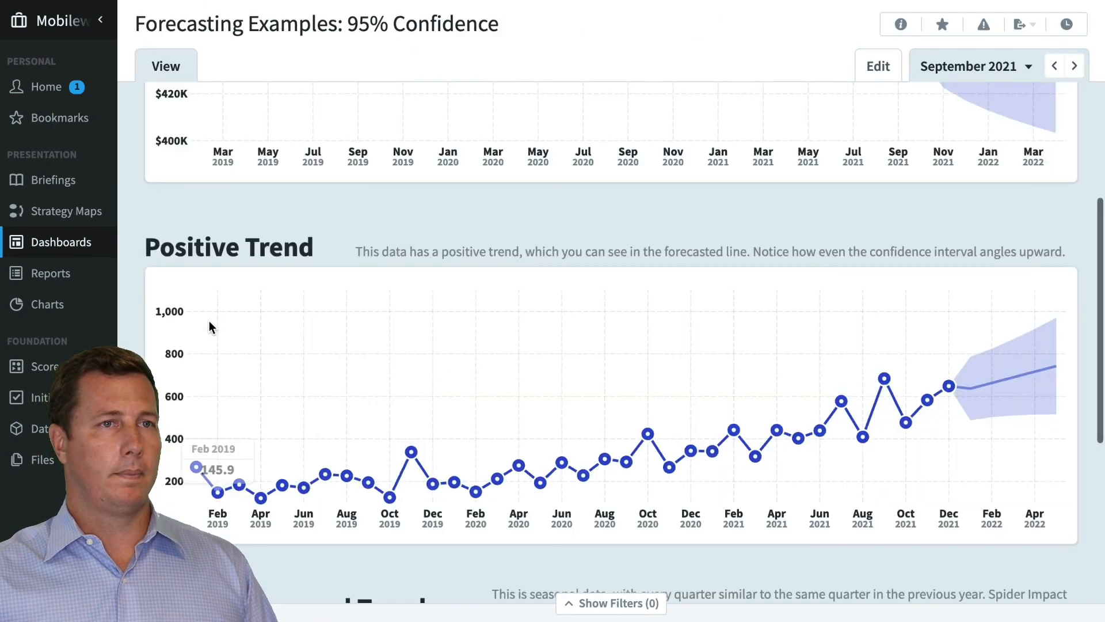
scroll(528, 309, up, 3)
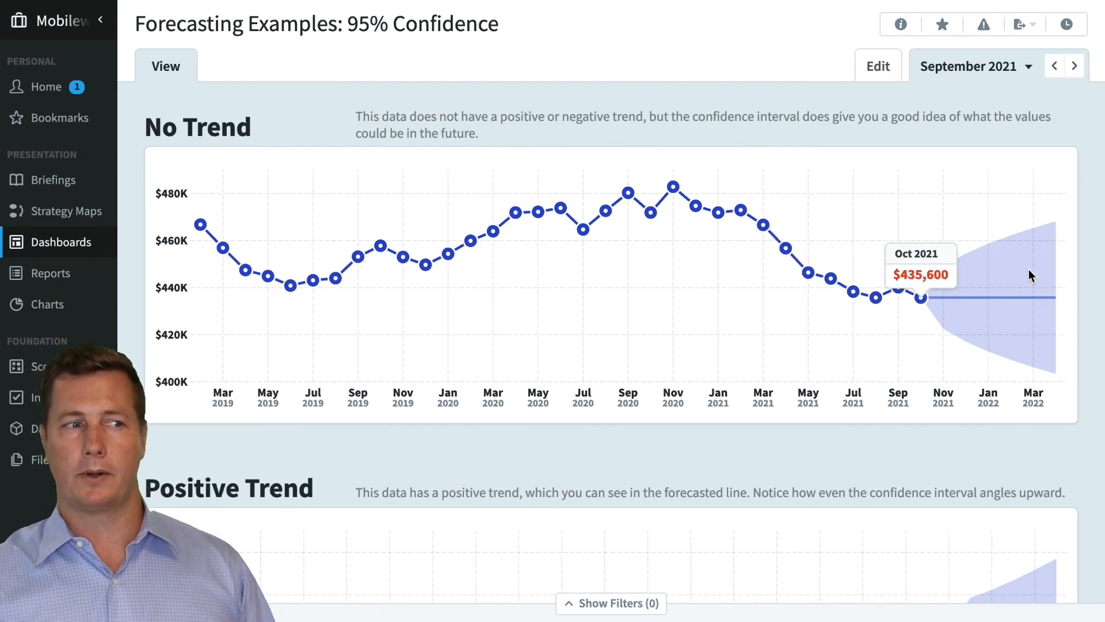
scroll(1028, 269, down, 4)
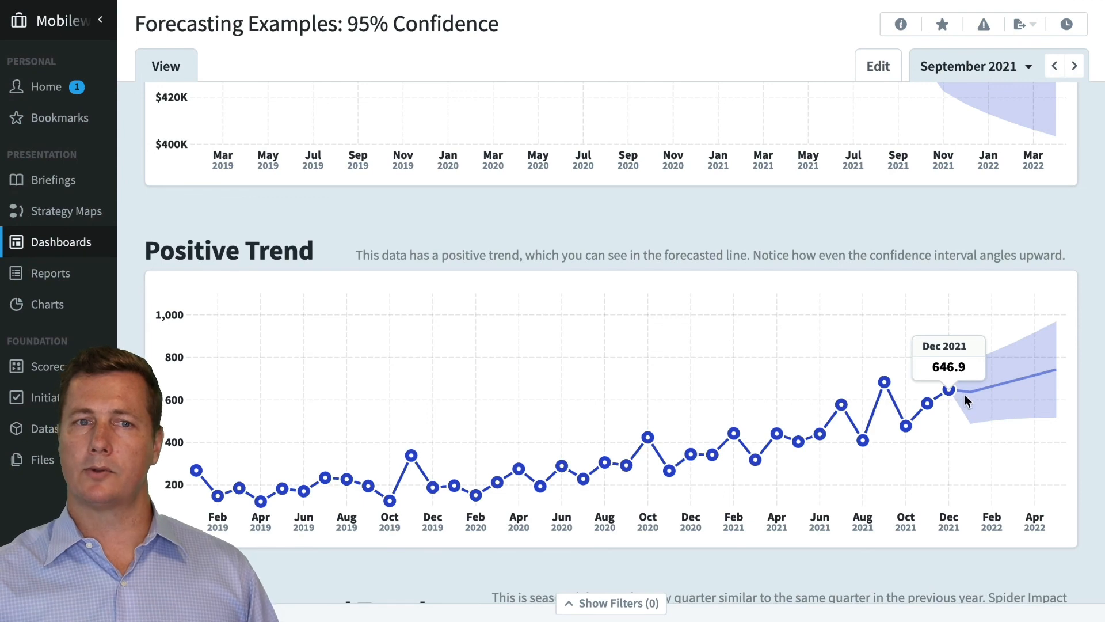
scroll(1052, 388, down, 6)
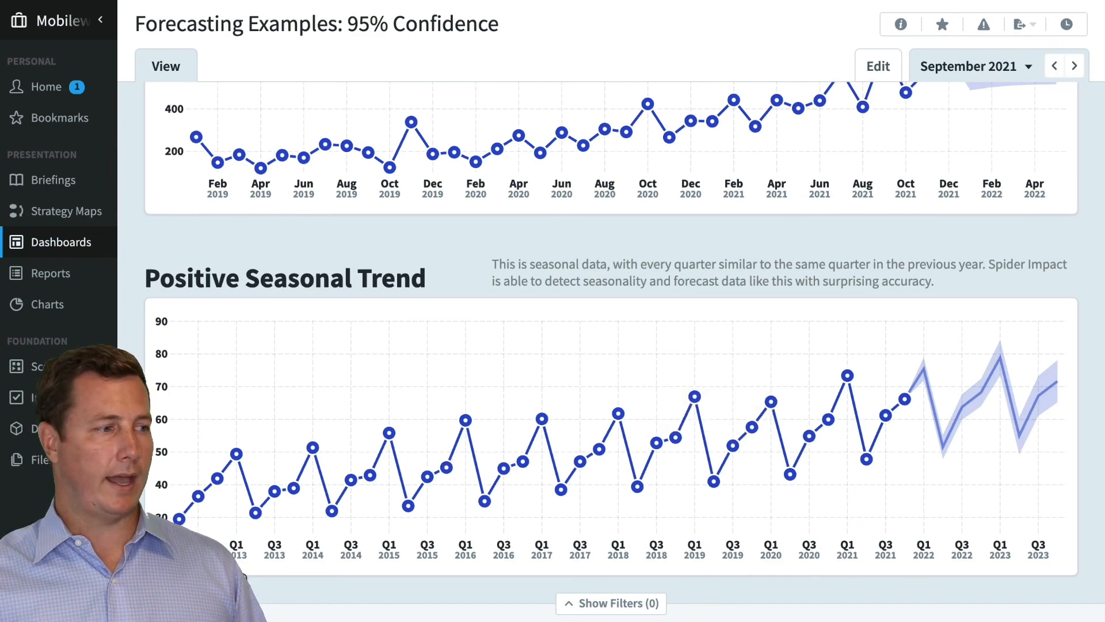
Bring back the dashboard list and view the Sales Pipeline, Financial Asset Allocation and Manufacturing Process Scores dashboards in turn
click(102, 600)
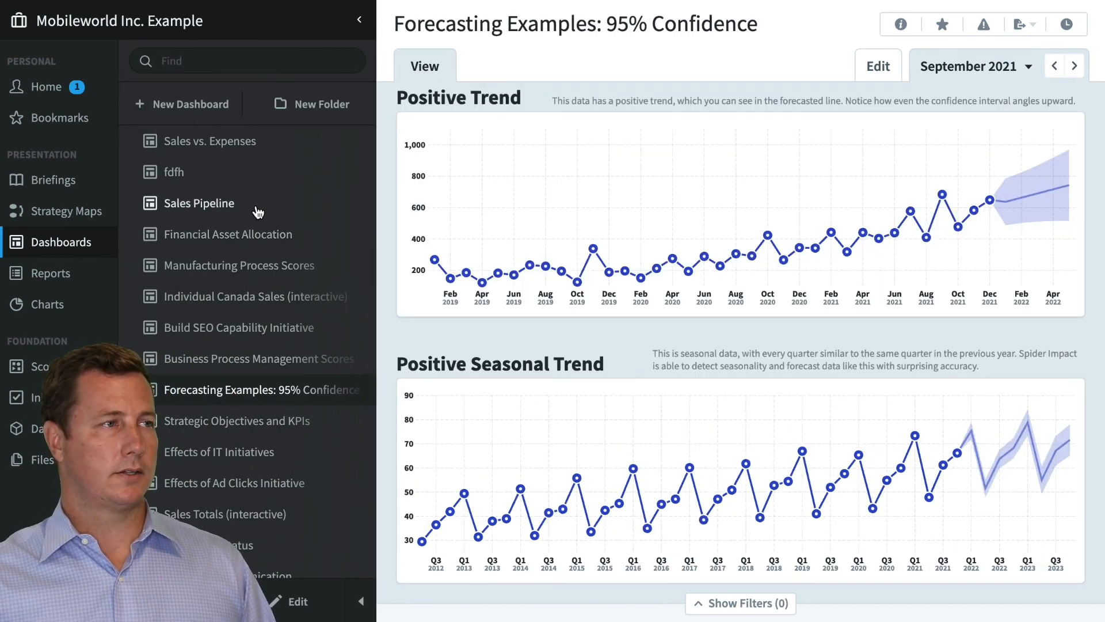
click(257, 213)
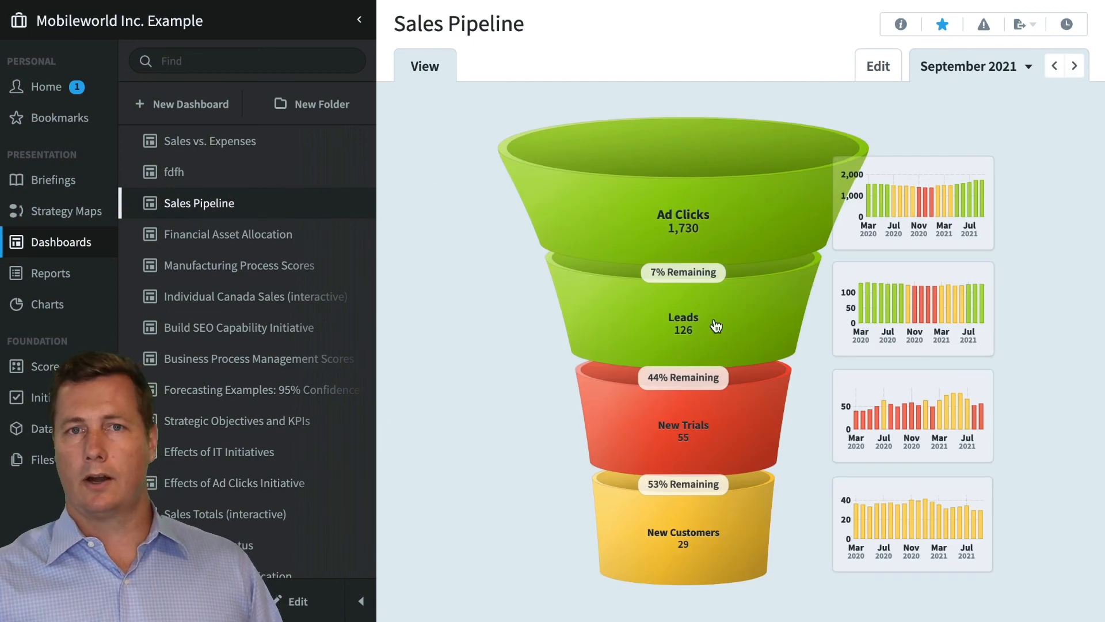
click(236, 234)
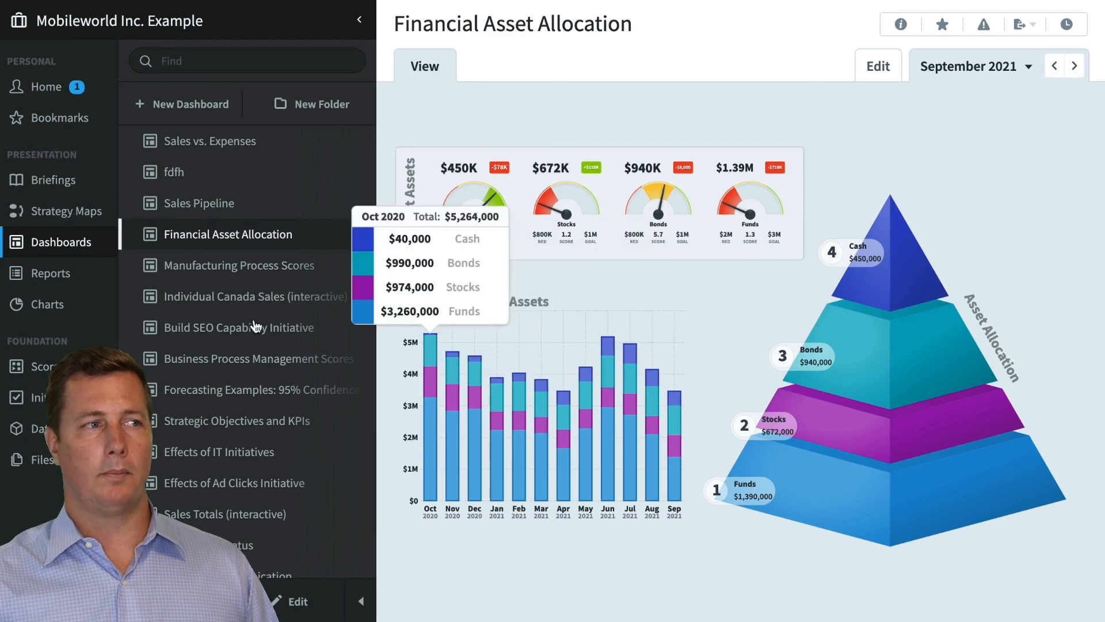
click(206, 266)
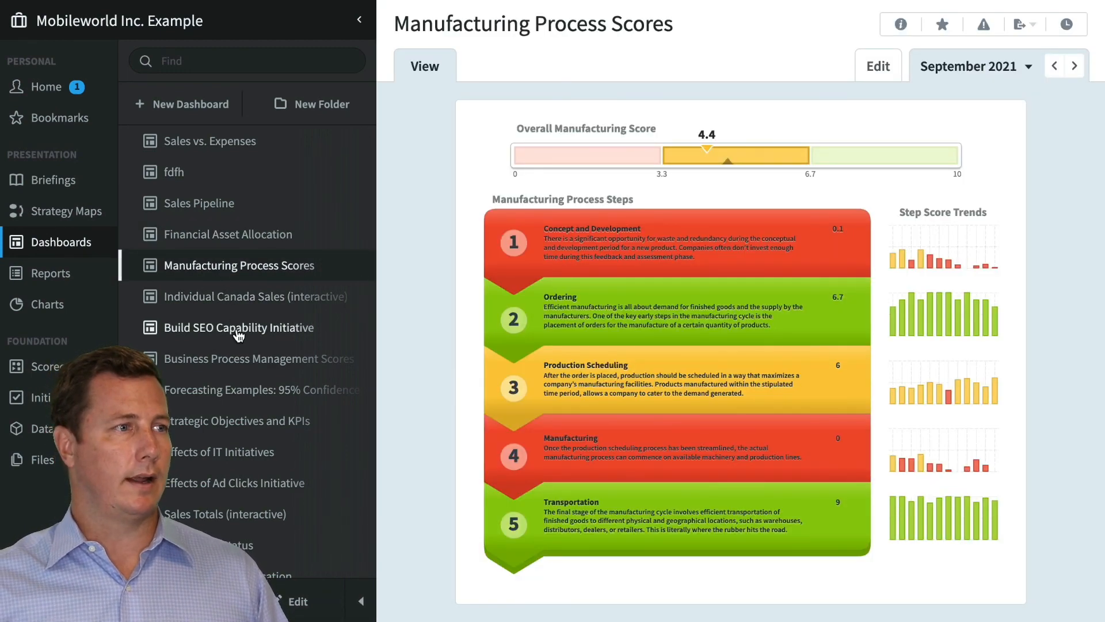
View the Individual Canada Sales (interactive), Build SEO Capability Initiative and Business Process Management Scores dashboards in turn
click(253, 297)
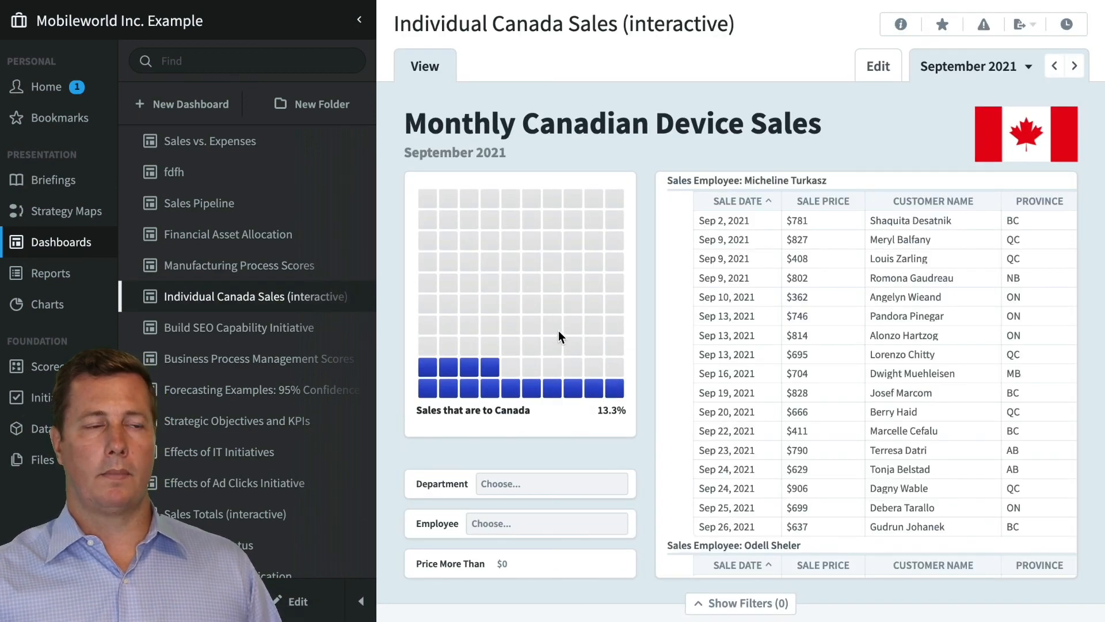
click(286, 328)
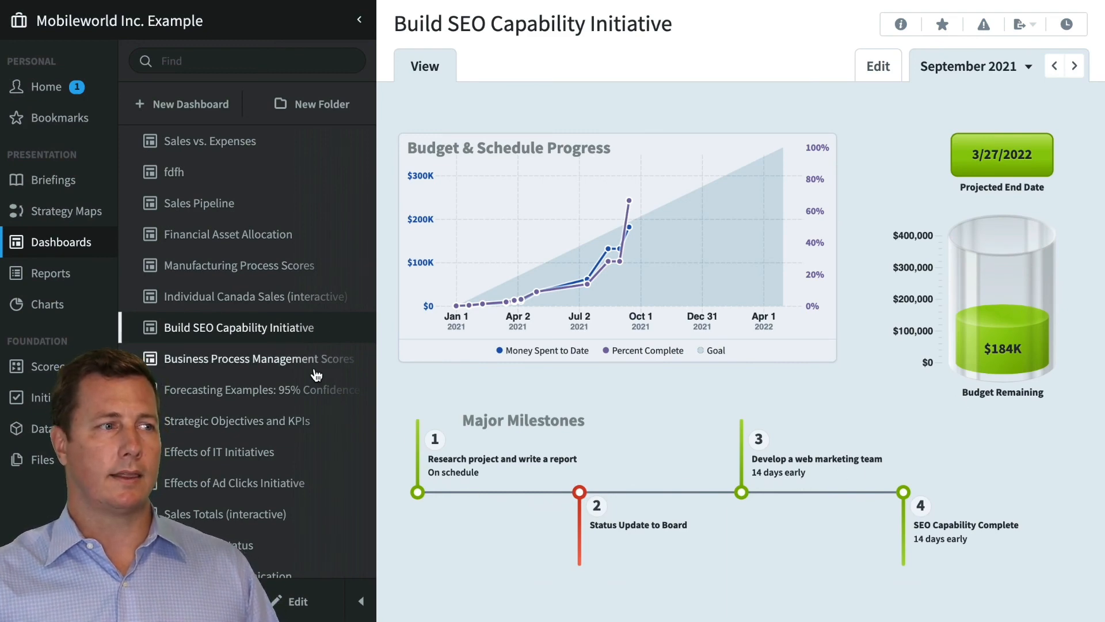
click(286, 358)
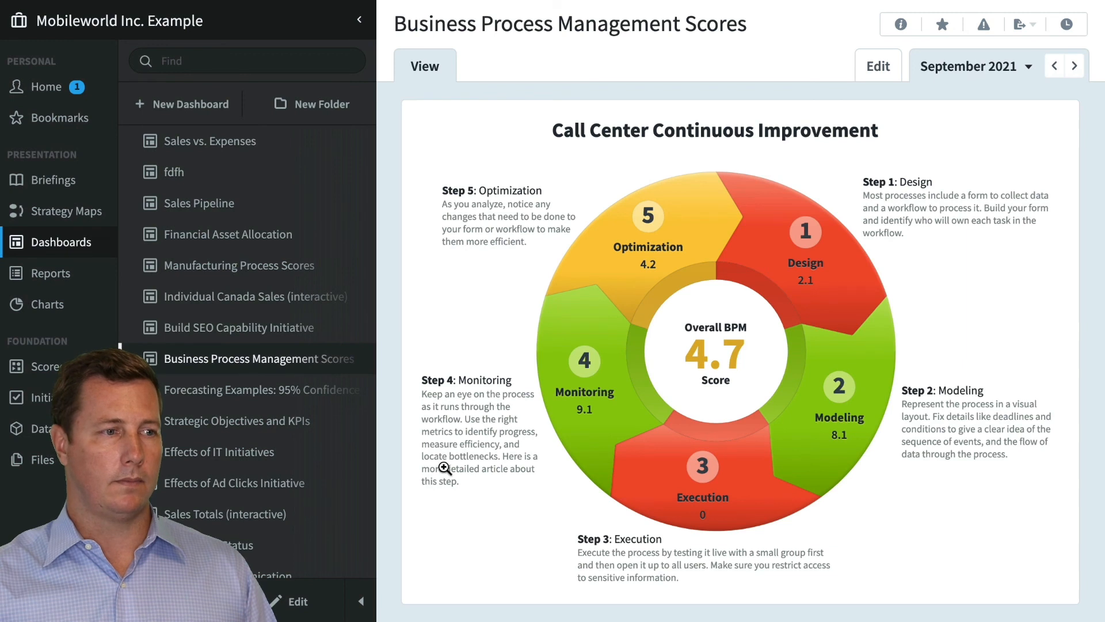